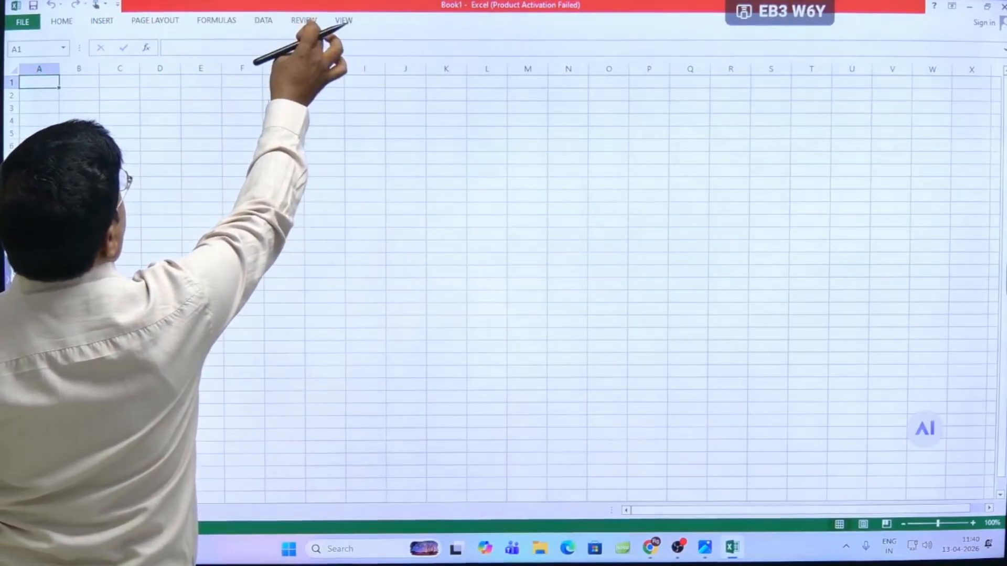
- Handwrite the screen annotation "F7 → Spelling check" over the blank sheet
{"action": "left_click", "coordinate": [303, 20]}
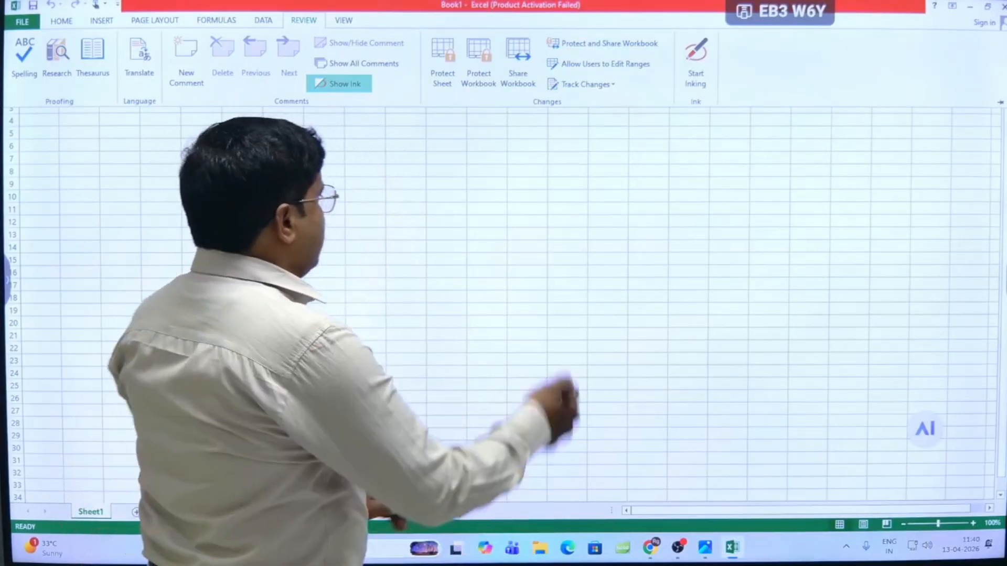
{"action": "left_click", "coordinate": [394, 194]}
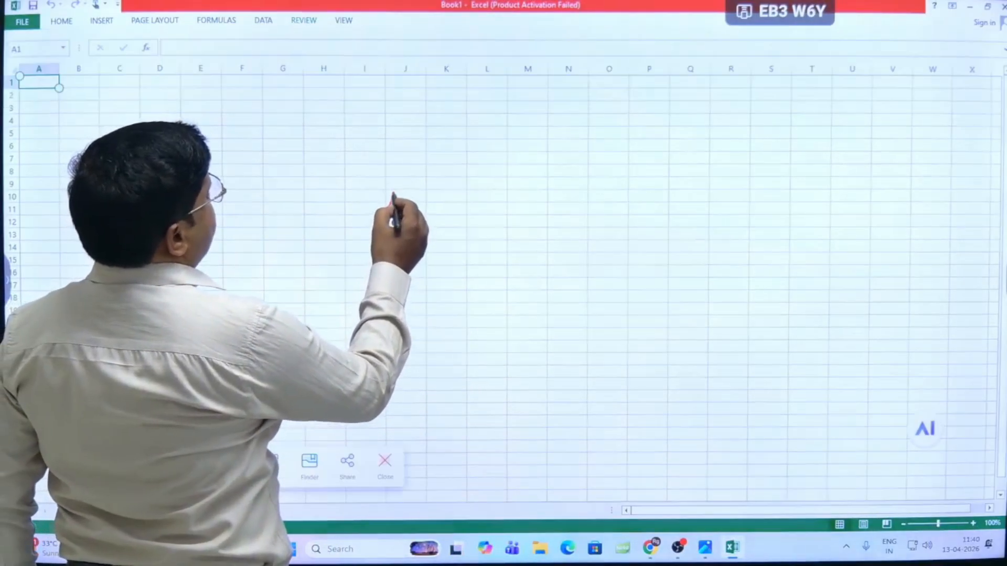
{"action": "mouse_move", "coordinate": [410, 190]}
{"action": "left_mouse_down"}
{"action": "mouse_move", "coordinate": [382, 233]}
{"action": "mouse_move", "coordinate": [397, 206]}
{"action": "left_mouse_up"}
{"action": "mouse_move", "coordinate": [403, 211]}
{"action": "left_mouse_down"}
{"action": "mouse_move", "coordinate": [408, 236]}
{"action": "mouse_move", "coordinate": [419, 224]}
{"action": "mouse_move", "coordinate": [478, 218]}
{"action": "mouse_move", "coordinate": [527, 225]}
{"action": "left_mouse_up"}
{"action": "mouse_move", "coordinate": [529, 216]}
{"action": "left_mouse_down"}
{"action": "mouse_move", "coordinate": [615, 226]}
{"action": "mouse_move", "coordinate": [598, 237]}
{"action": "mouse_move", "coordinate": [625, 209]}
{"action": "left_mouse_up"}
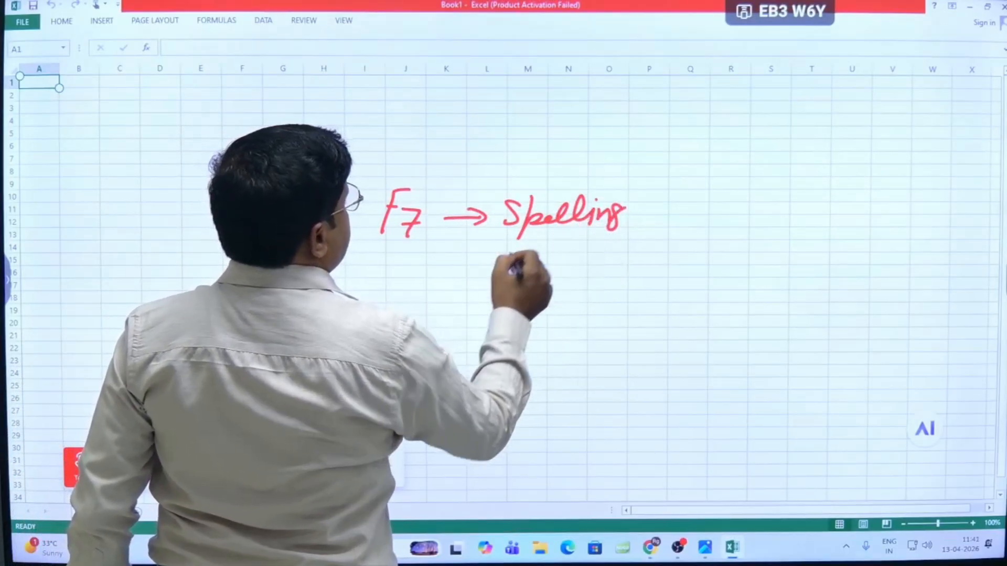
{"action": "mouse_move", "coordinate": [511, 258]}
{"action": "left_mouse_down"}
{"action": "mouse_move", "coordinate": [529, 242]}
{"action": "mouse_move", "coordinate": [544, 262]}
{"action": "mouse_move", "coordinate": [606, 268]}
{"action": "left_mouse_up"}
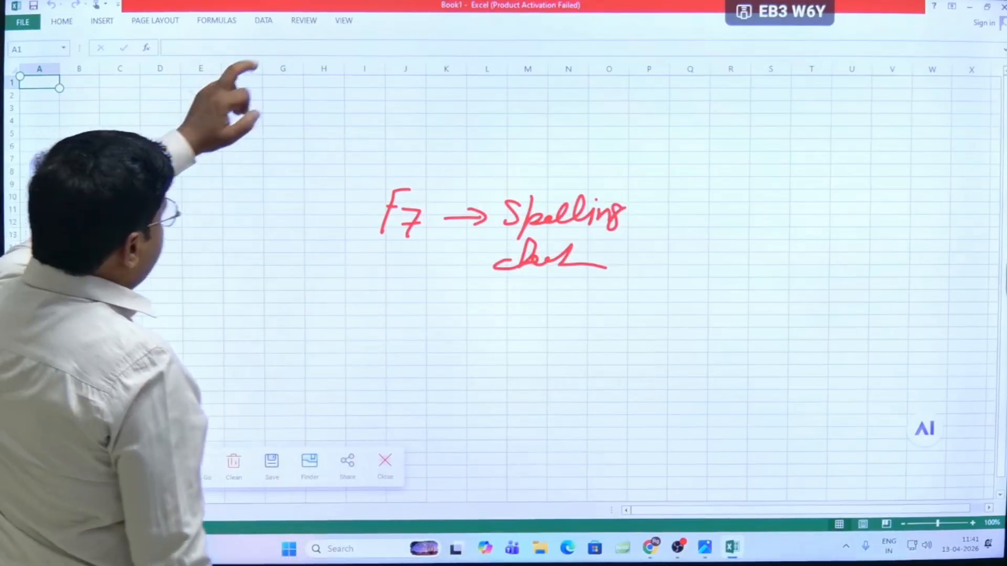
- Close the screen annotation overlay and clear its handwritten note from the sheet
{"action": "left_click", "coordinate": [304, 19]}
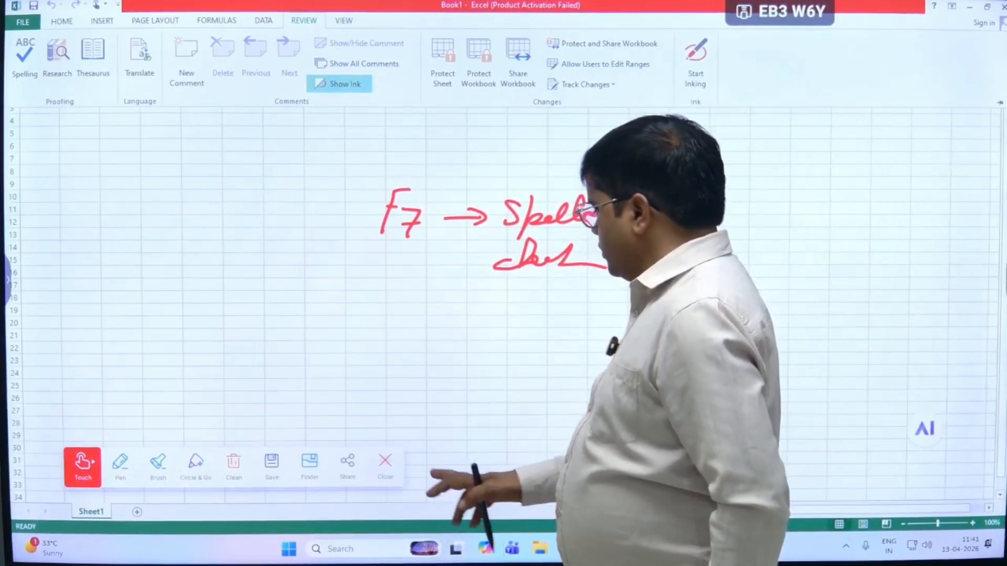
{"action": "left_click", "coordinate": [388, 461]}
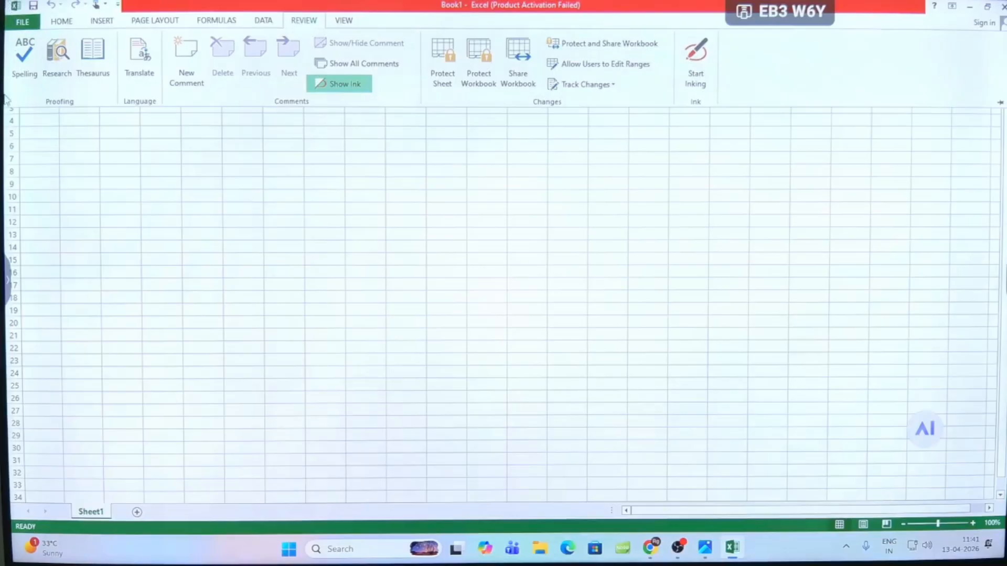
{"action": "left_click", "coordinate": [59, 121]}
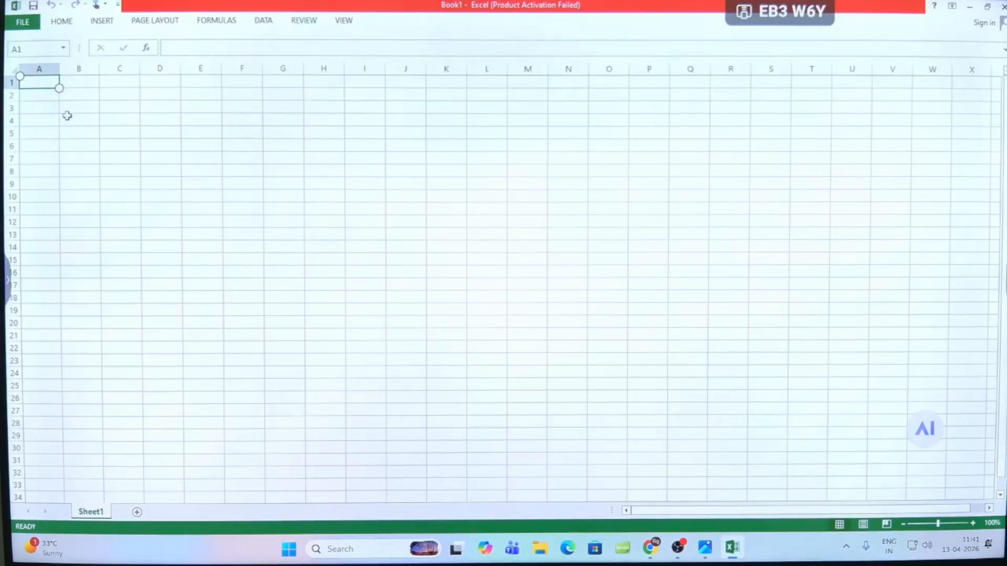
- Enter the column headings sno, name, course and address in cells B1 to E1
{"action": "left_click", "coordinate": [76, 84]}
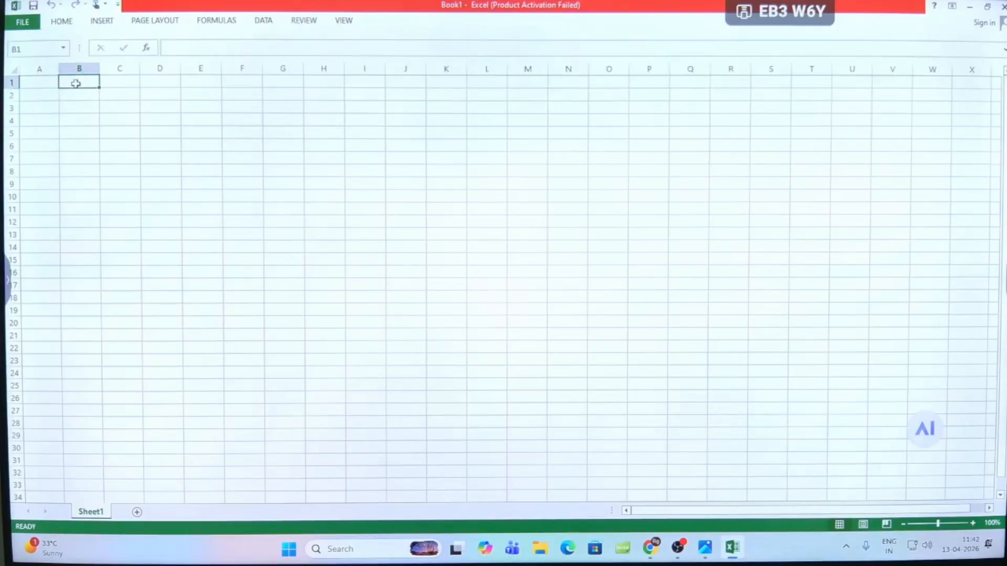
{"action": "type", "text": "sno"}
{"action": "key", "text": "Tab"}
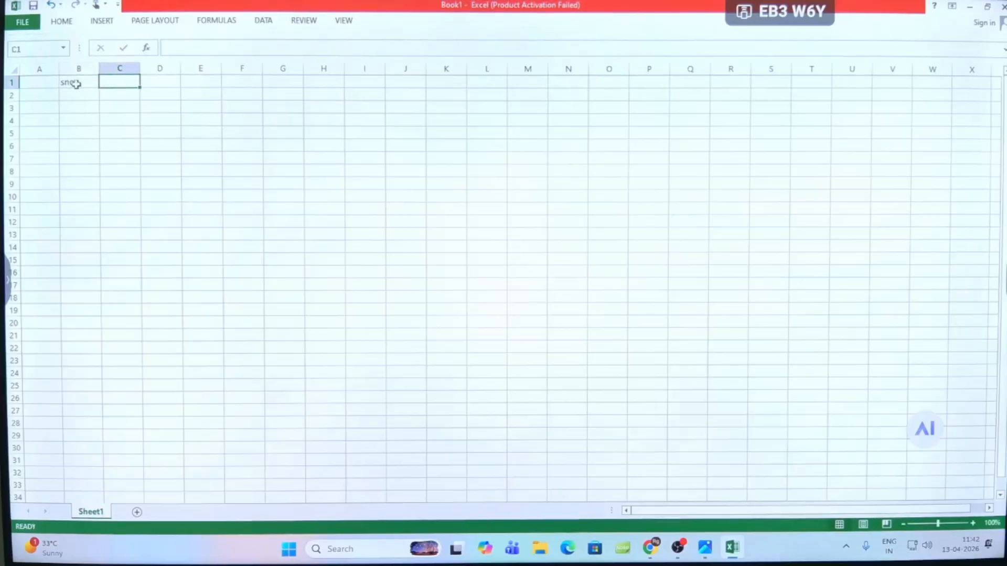
{"action": "type", "text": "name"}
{"action": "key", "text": "Tab"}
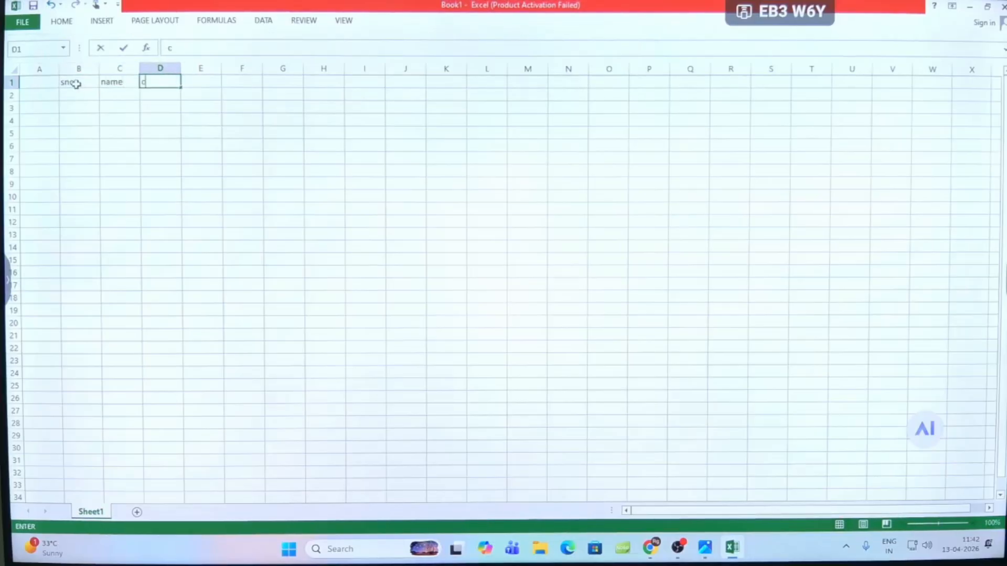
{"action": "key", "text": "Tab"}
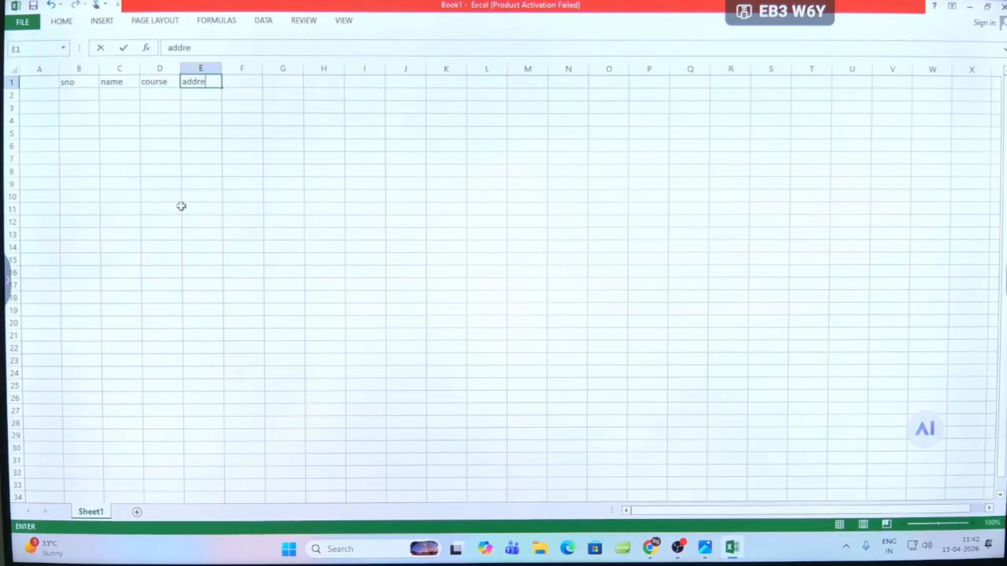
{"action": "left_click", "coordinate": [102, 148]}
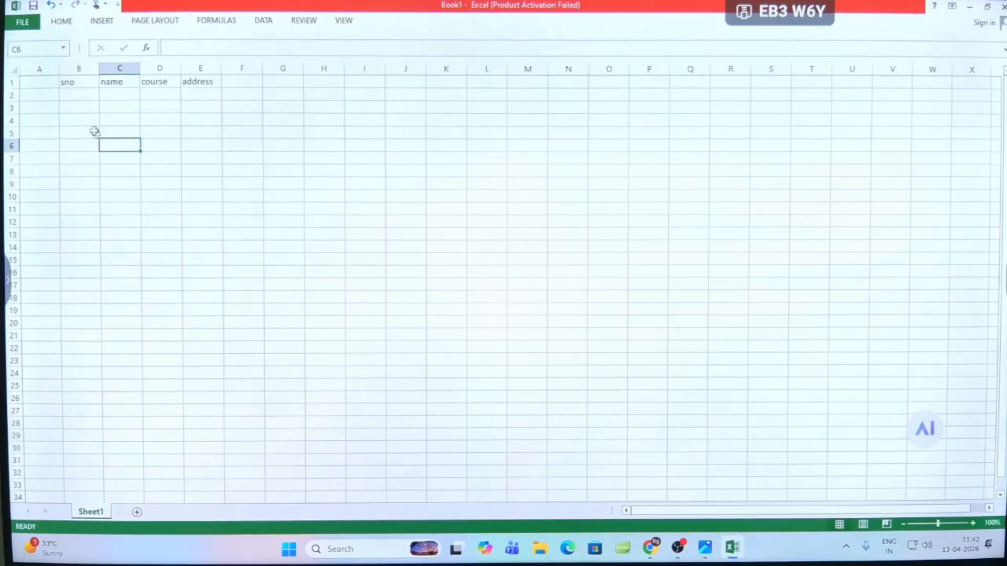
- Enter 1, 2 and 3 in the sno column from B2 and fill the number series down to 10 in B11
{"action": "left_click", "coordinate": [66, 95]}
{"action": "key", "text": "Return"}
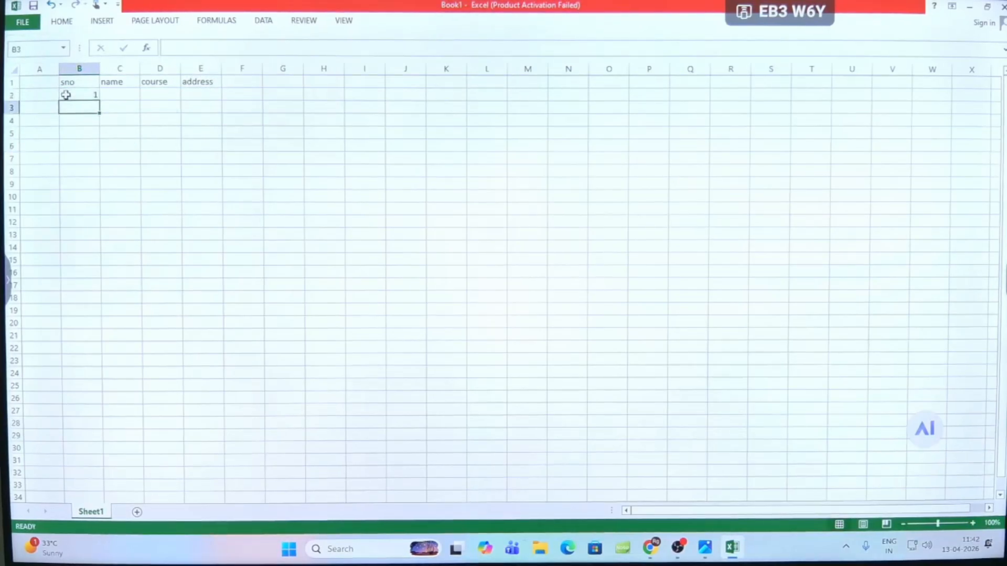
{"action": "type", "text": "2"}
{"action": "key", "text": "Return"}
{"action": "key", "text": "Return"}
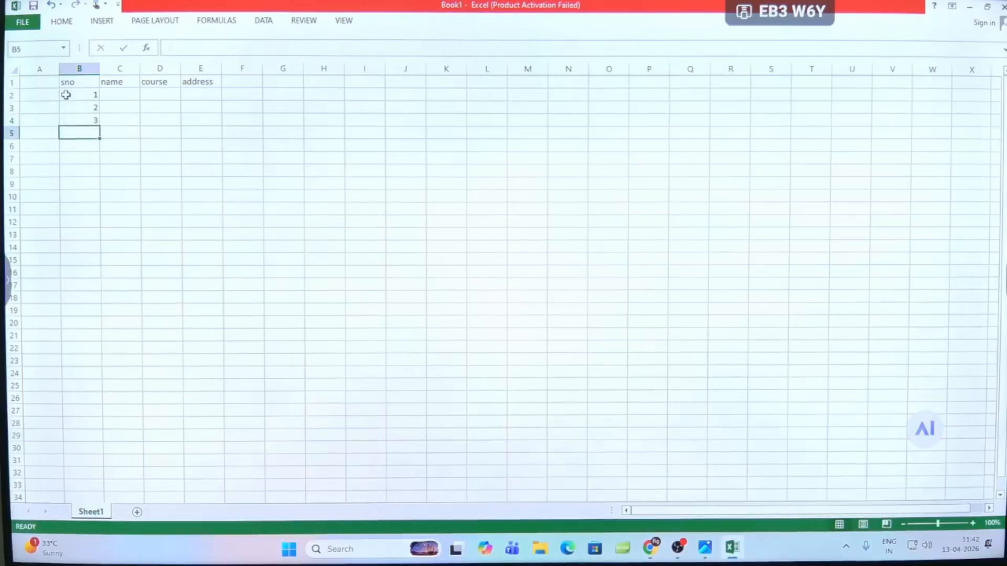
{"action": "left_click", "coordinate": [72, 94]}
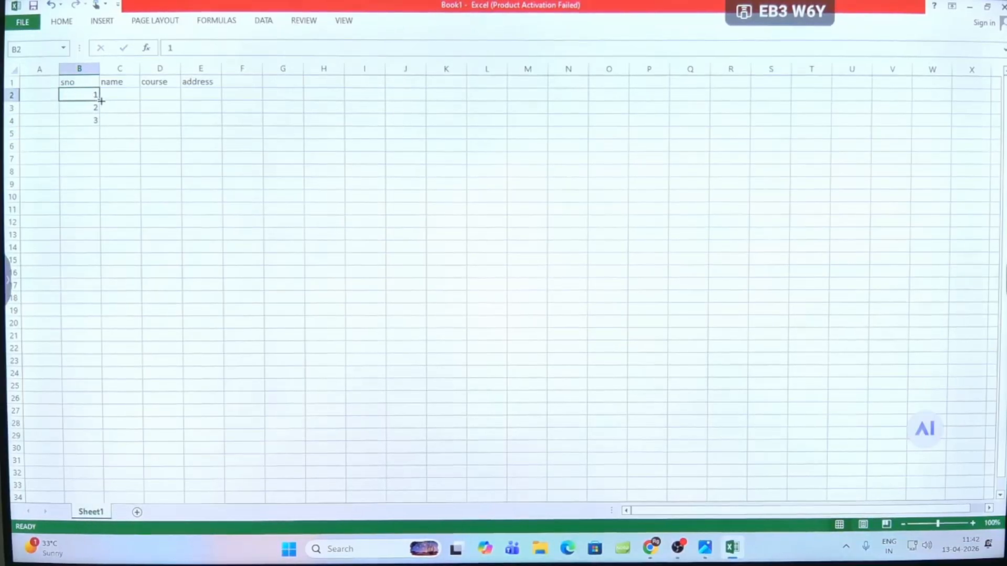
{"action": "left_click_drag", "start_coordinate": [85, 96], "coordinate": [103, 215]}
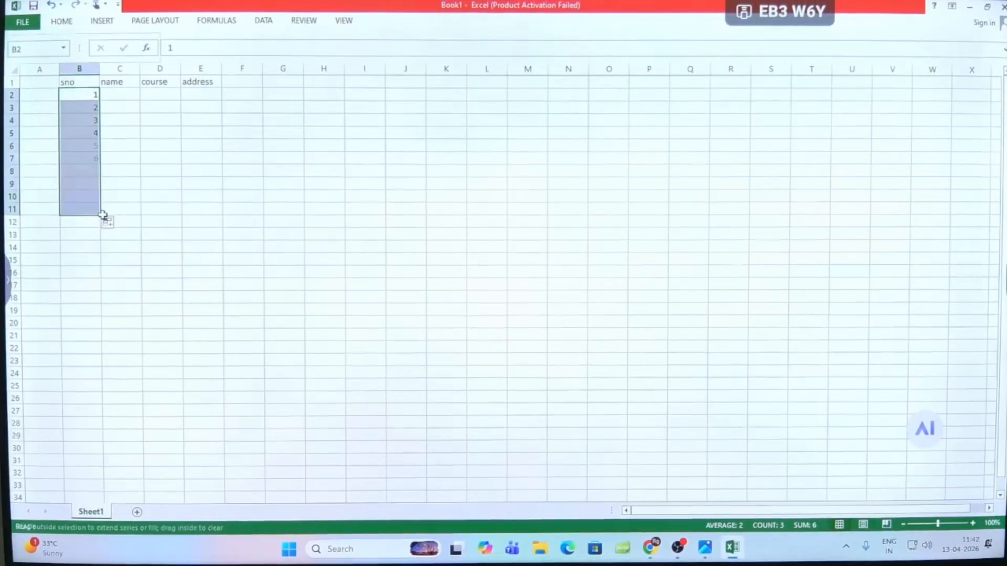
- Enter the students' names for serial numbers 1 to 5 in cells C2 to C6
{"action": "left_click", "coordinate": [108, 95]}
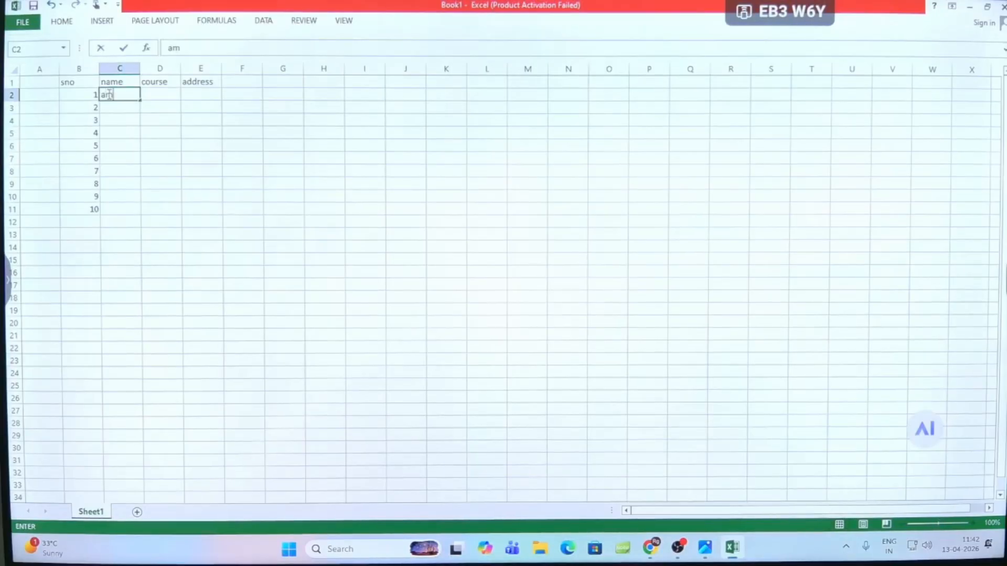
{"action": "key", "text": "Return"}
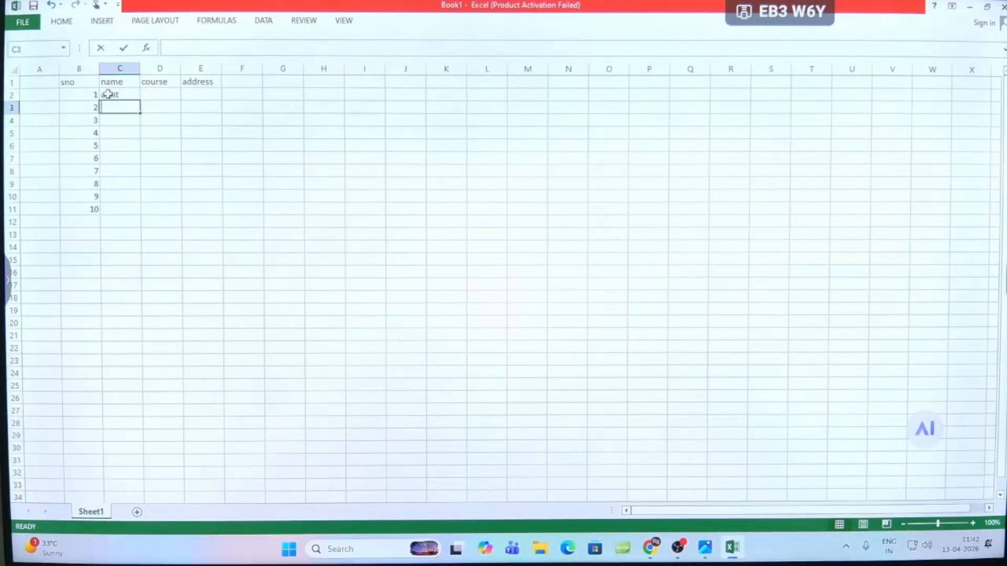
{"action": "key", "text": "Return"}
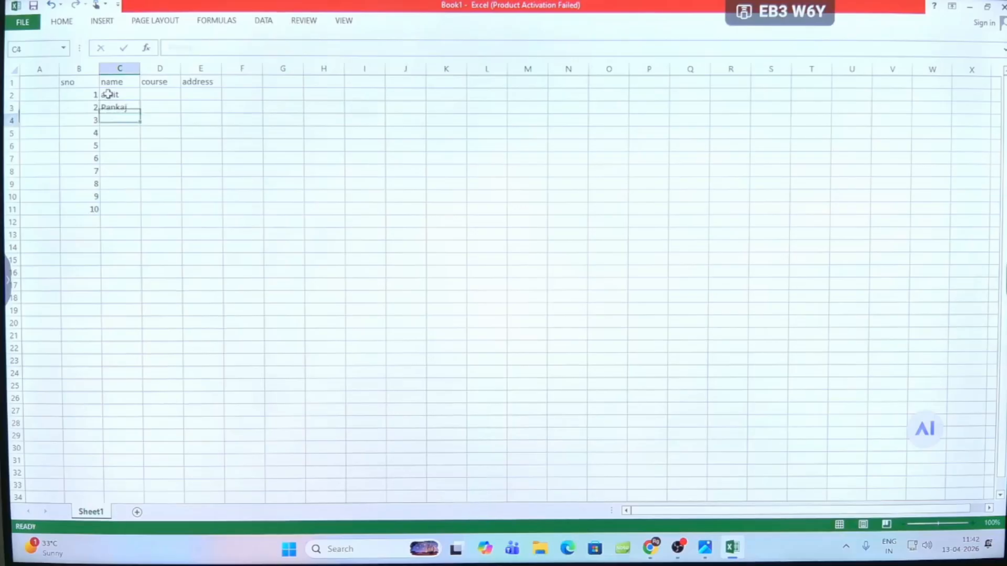
{"action": "type", "text": "Komal"}
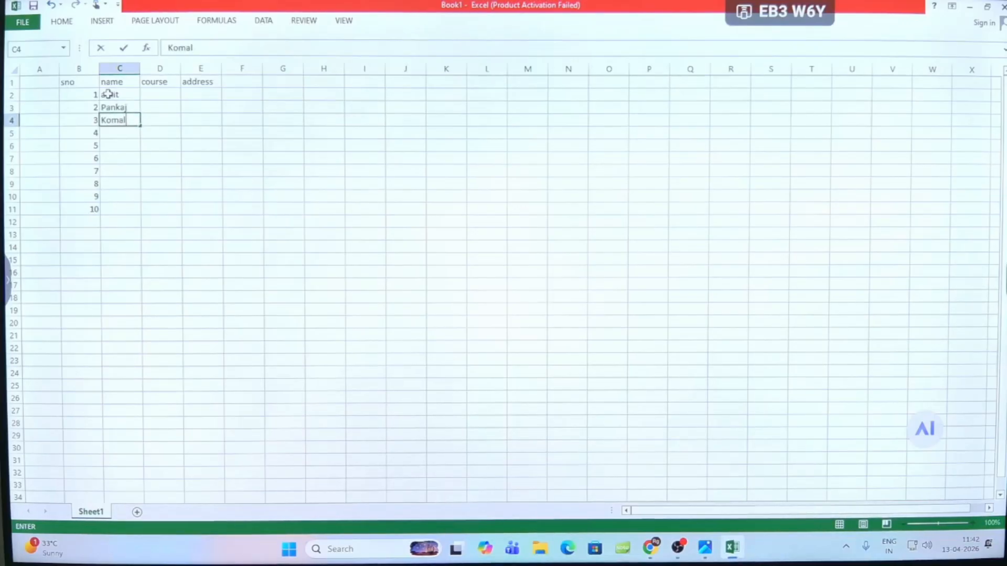
{"action": "key", "text": "Return"}
{"action": "type", "text": "Pi"}
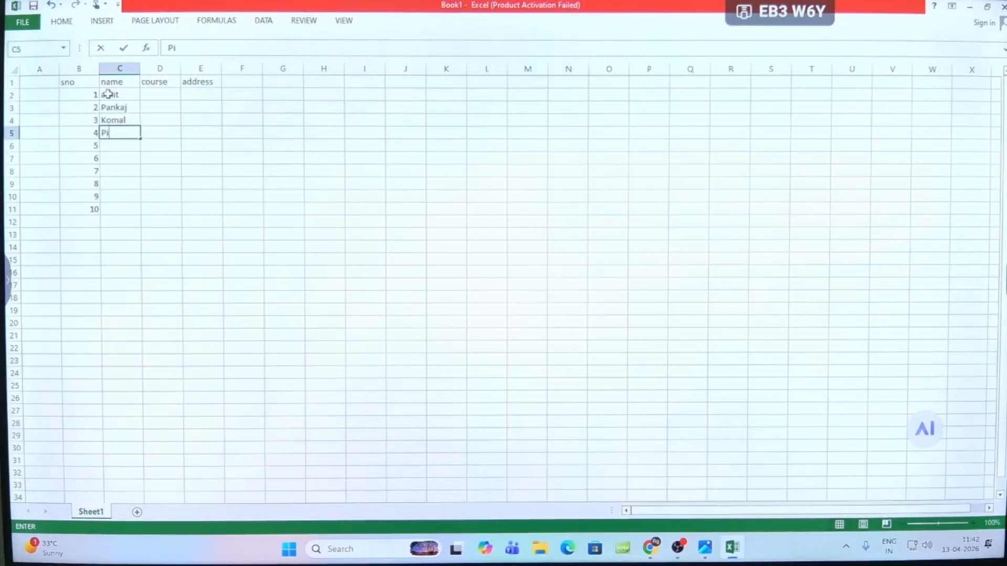
{"action": "type", "text": "nki"}
{"action": "key", "text": "Return"}
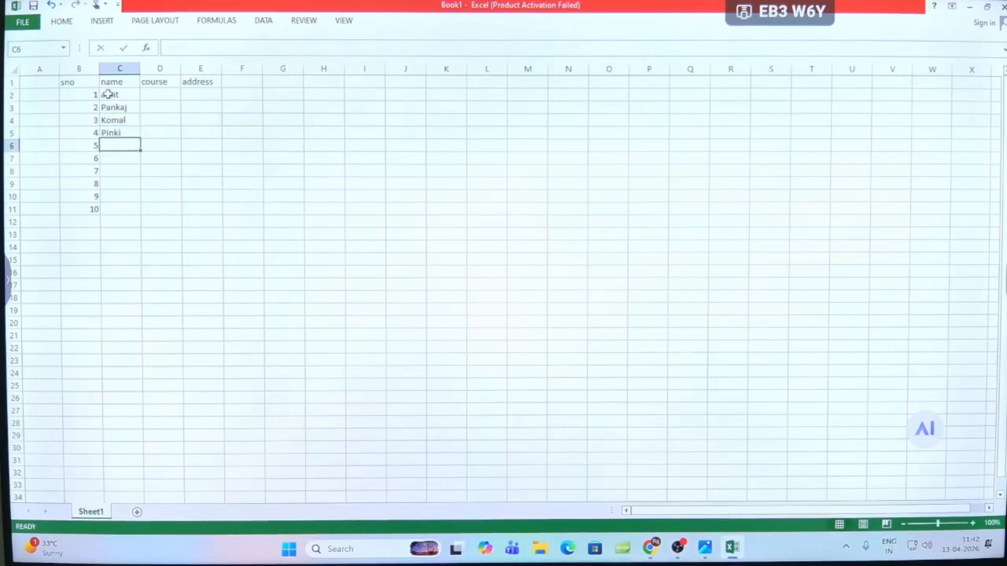
{"action": "type", "text": "Am"}
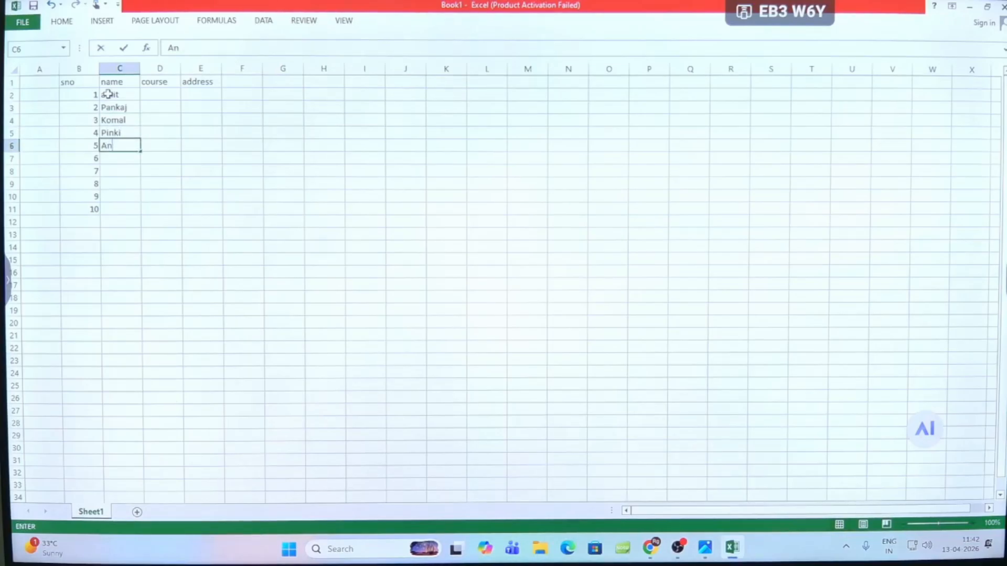
{"action": "type", "text": "mol"}
{"action": "key", "text": "Return"}
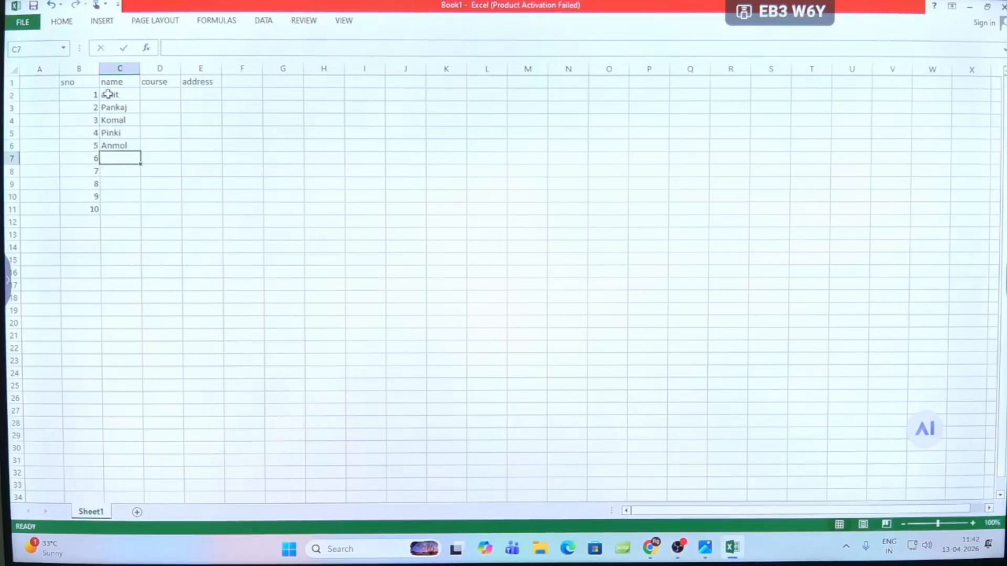
- Enter the students' names for serial numbers 6 to 10 in C7 to C11 and widen column C to fit them
{"action": "type", "text": "P"}
{"action": "type", "text": "radee"}
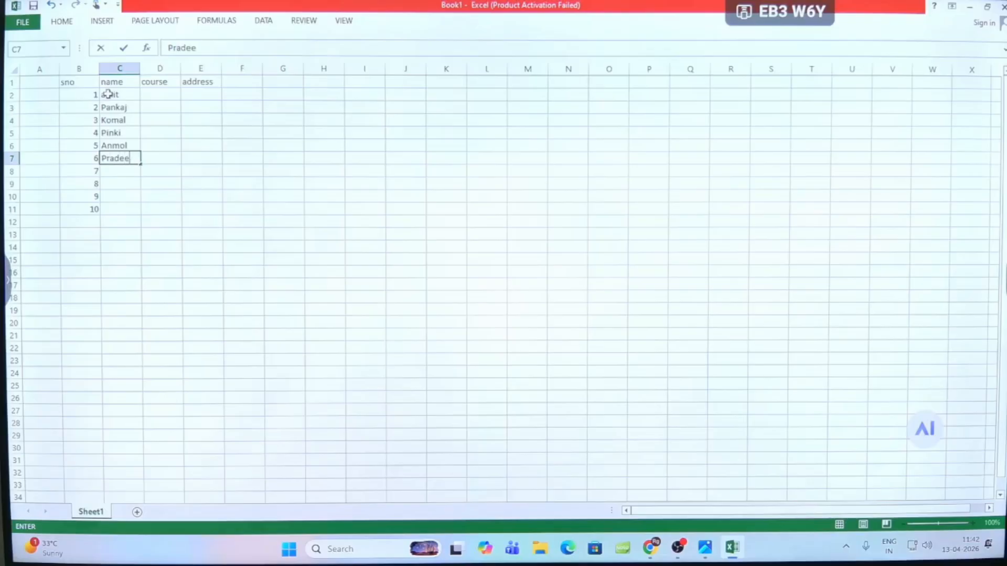
{"action": "type", "text": "p"}
{"action": "key", "text": "Return"}
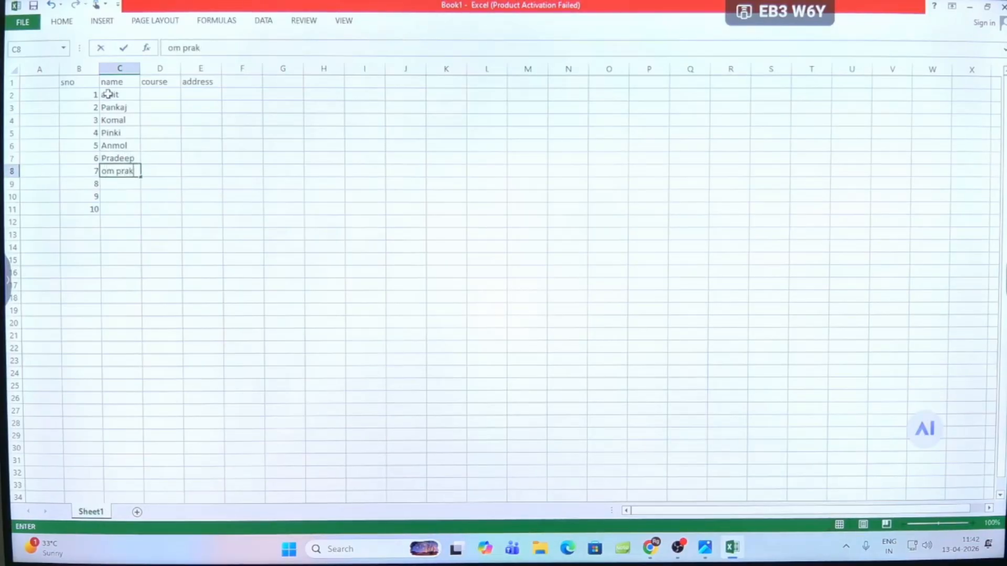
{"action": "key", "text": "Return"}
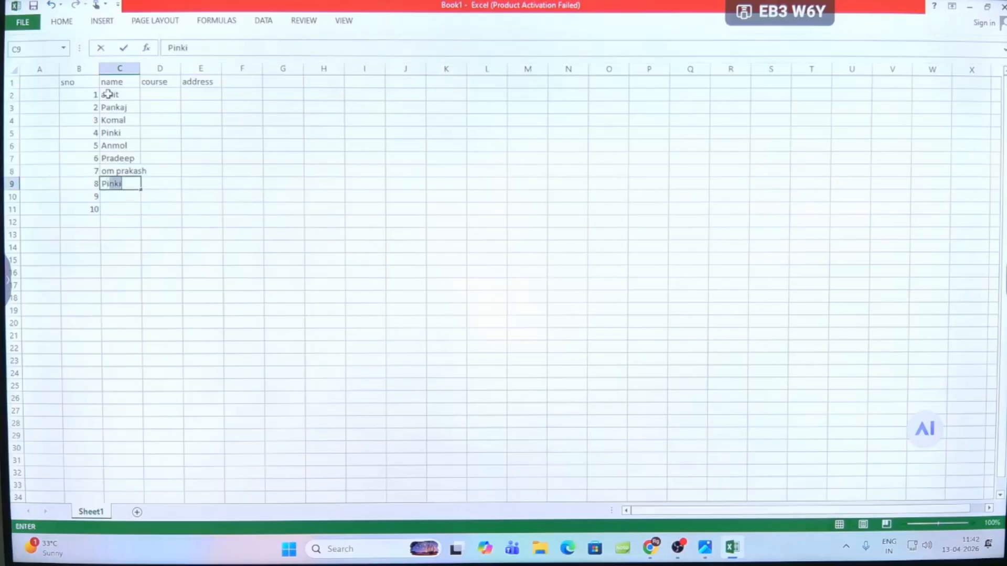
{"action": "key", "text": "Return"}
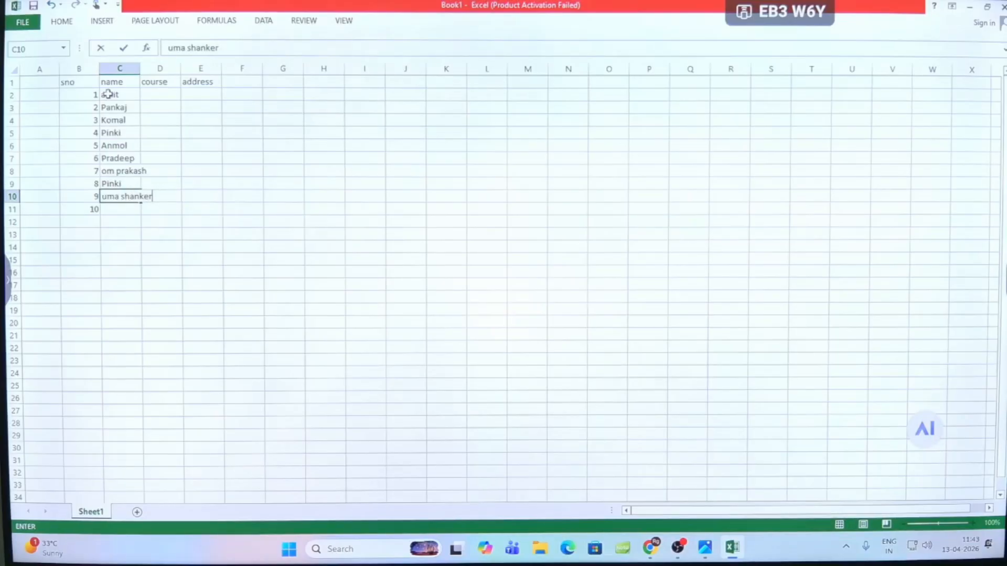
{"action": "key", "text": "Return"}
{"action": "type", "text": "\\Gagan"}
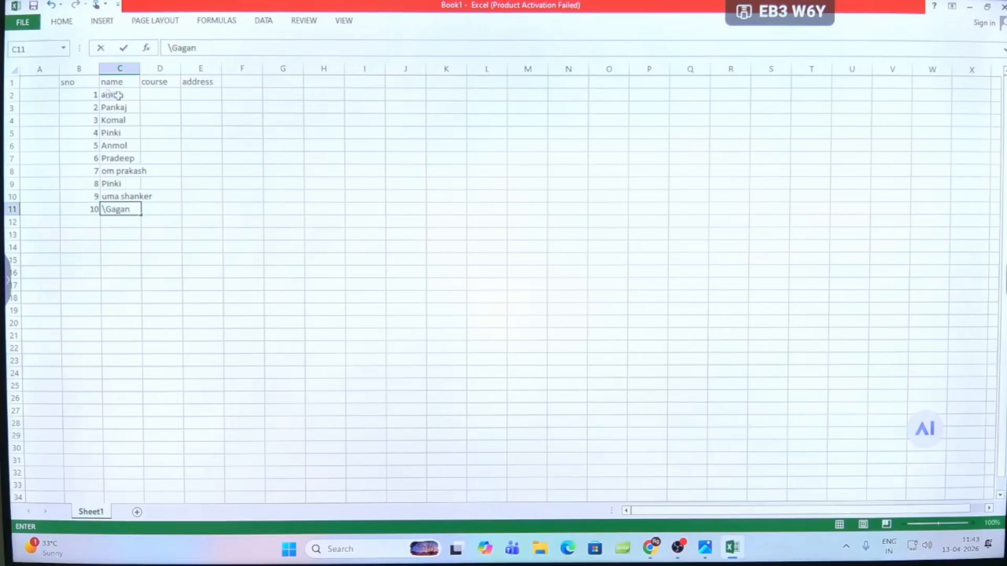
{"action": "left_click", "coordinate": [177, 196]}
{"action": "left_click_drag", "start_coordinate": [139, 70], "coordinate": [153, 70]}
- Enter the courses CCC, BCC, DCA, ADCA and DCA for serial numbers 1 to 5 in cells D2 to D6
{"action": "left_click", "coordinate": [173, 95]}
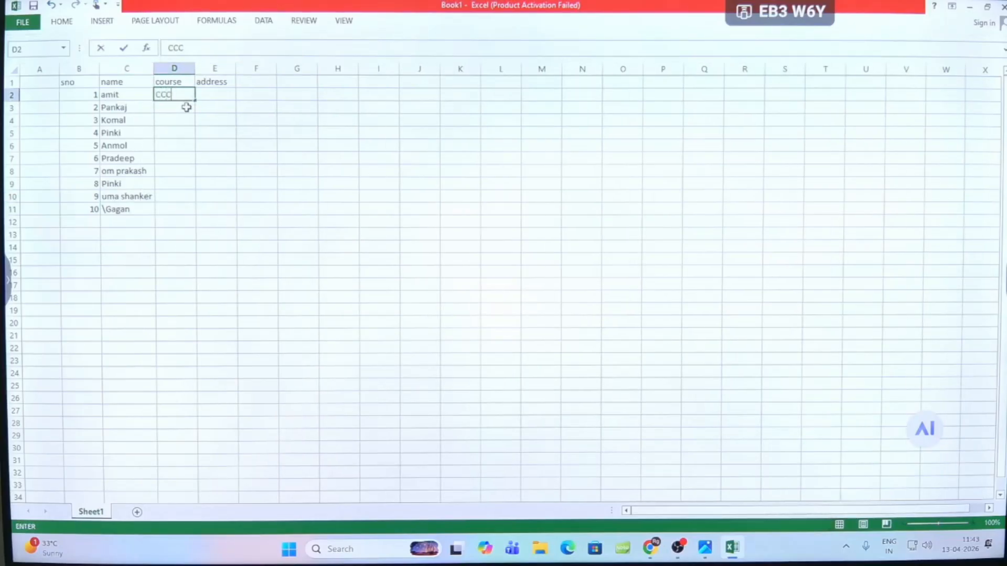
{"action": "left_click", "coordinate": [186, 107]}
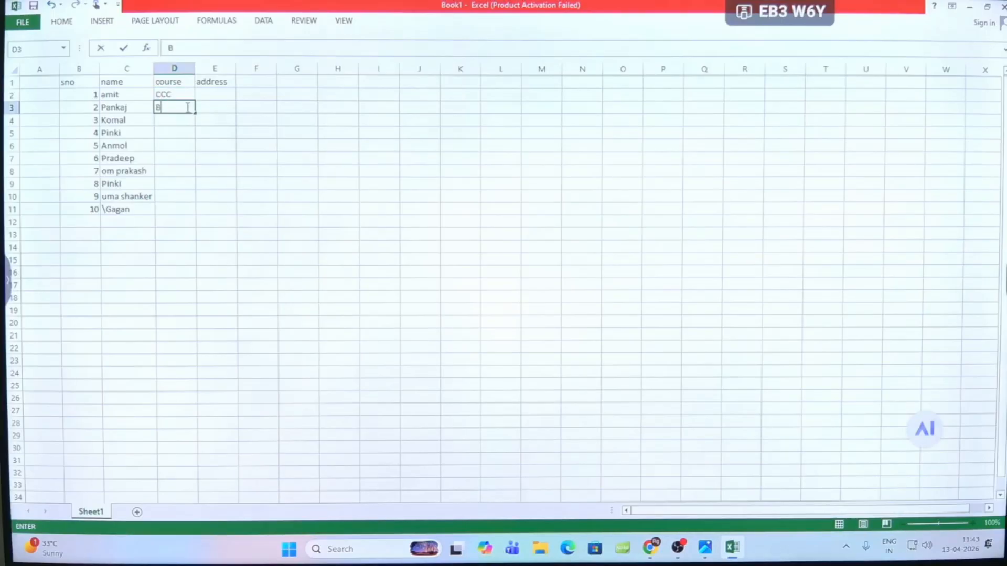
{"action": "key", "text": "Return"}
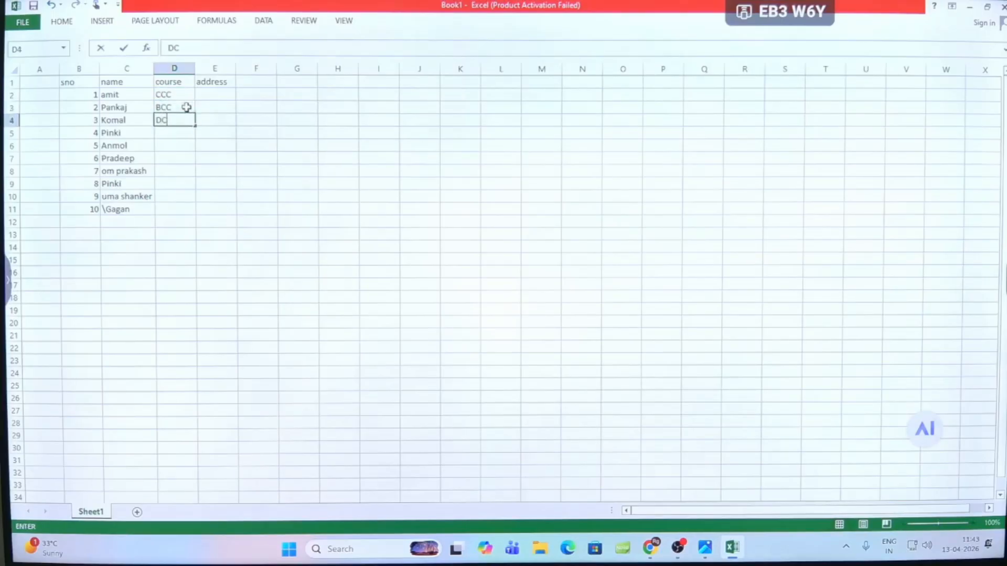
{"action": "key", "text": "Return"}
{"action": "type", "text": "ADCA"}
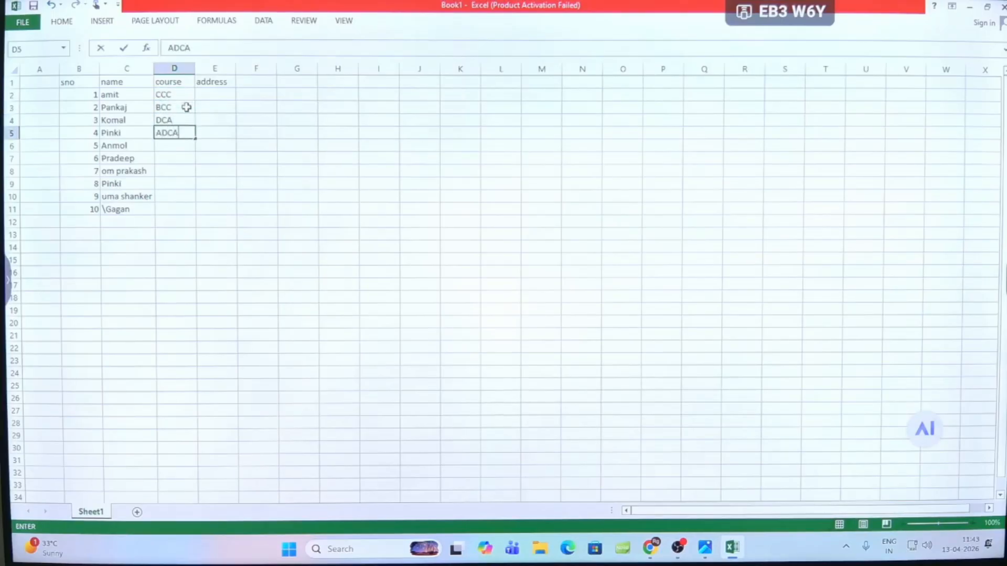
{"action": "key", "text": "Return"}
{"action": "type", "text": "DC"}
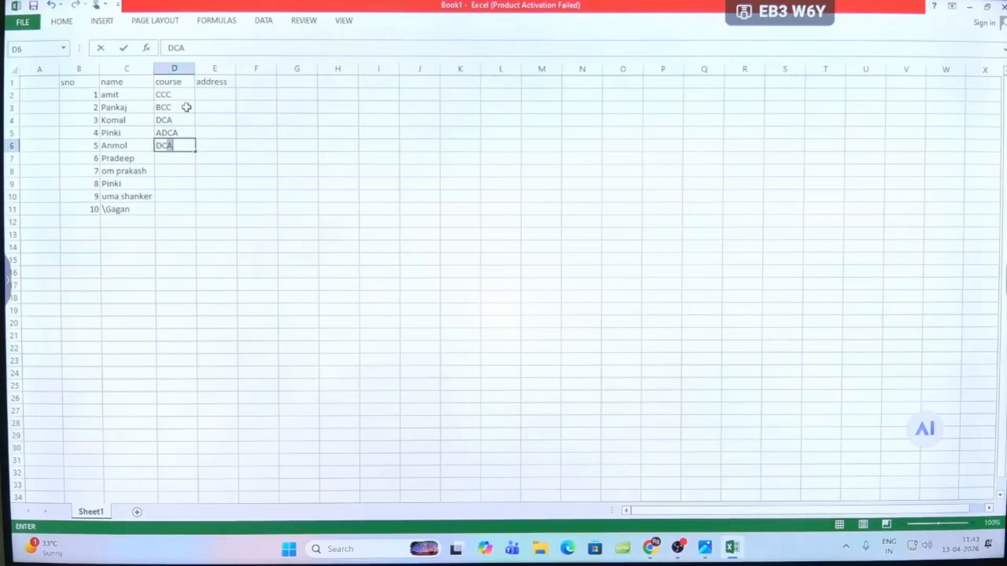
{"action": "type", "text": "A"}
{"action": "key", "text": "Return"}
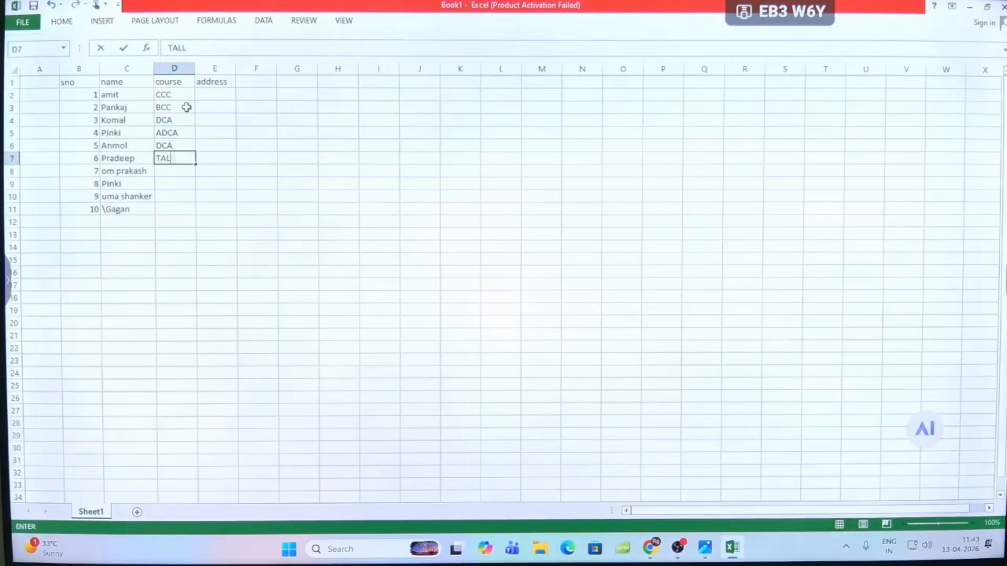
- Enter the courses TALLY, O LEVEL, CCC, O LEVEL and TALLY for serial numbers 6 to 10 in cells D7 to D11
{"action": "type", "text": "TALLY"}
{"action": "key", "text": "Return"}
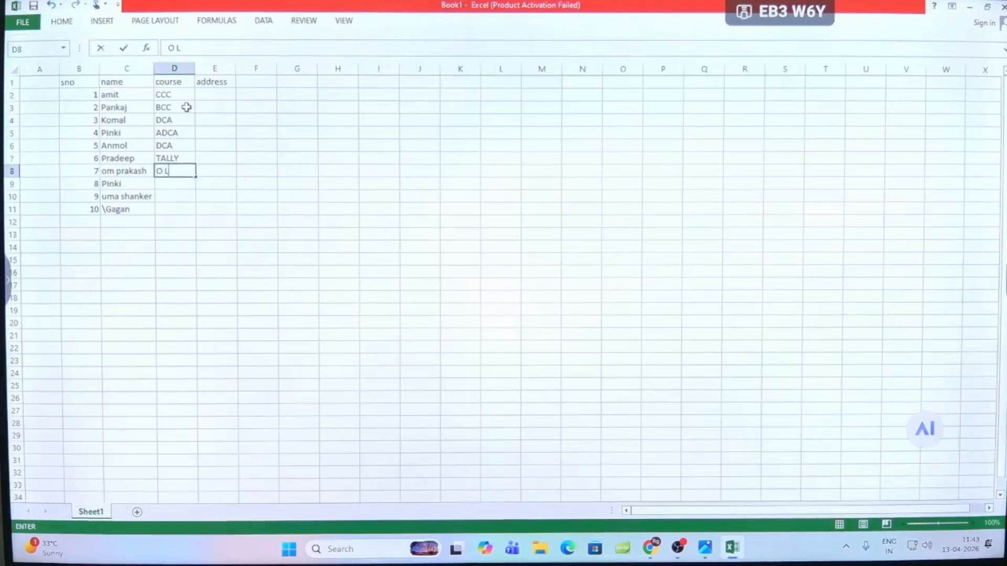
{"action": "type", "text": "O LEVEL"}
{"action": "key", "text": "Return"}
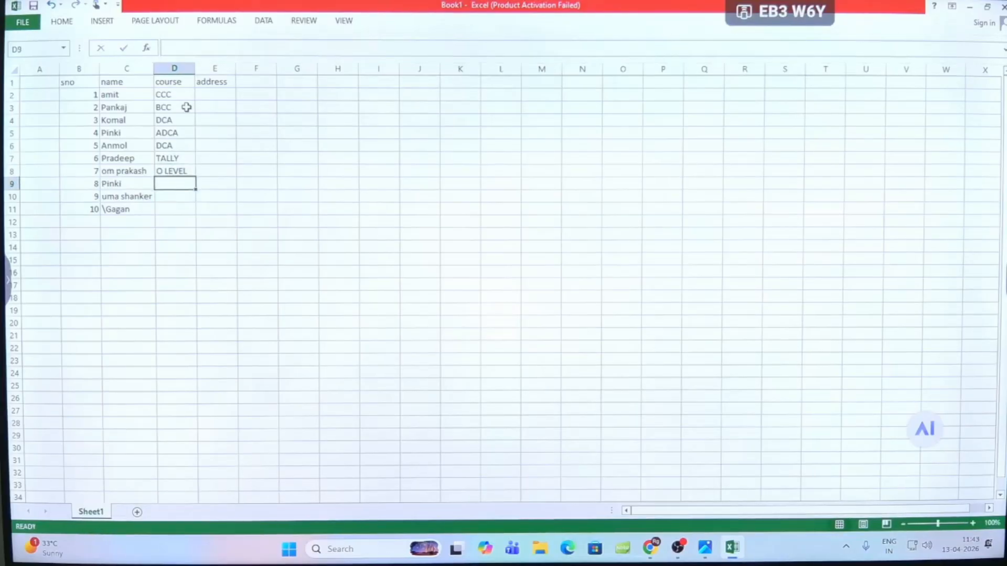
{"action": "type", "text": "CCC"}
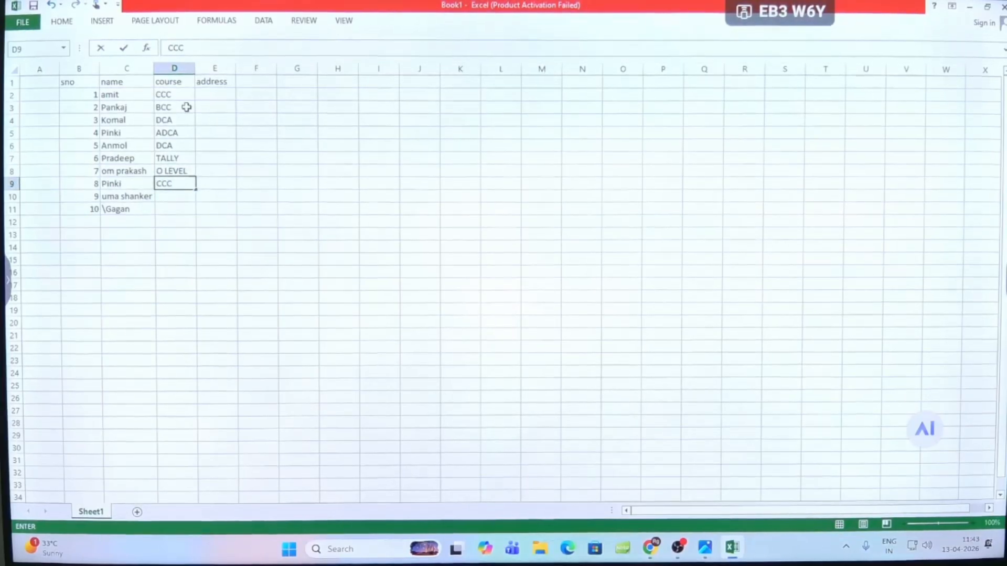
{"action": "key", "text": "Return"}
{"action": "type", "text": "O "}
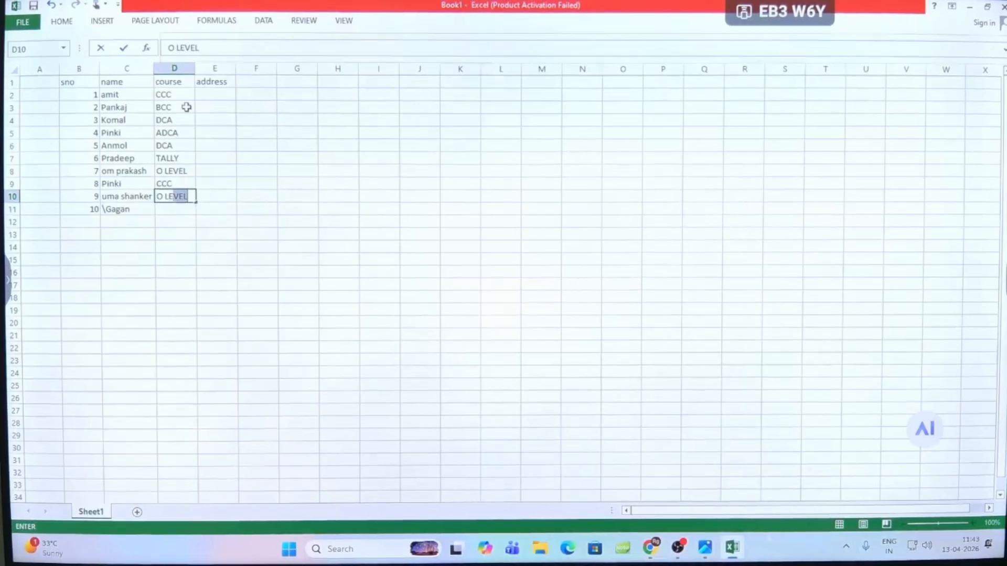
{"action": "type", "text": "LEVEL"}
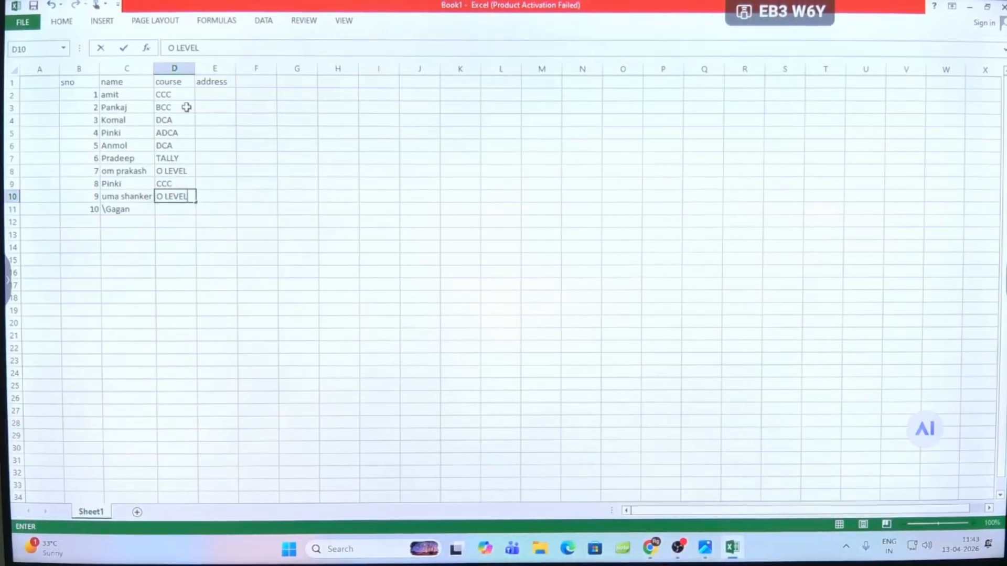
{"action": "key", "text": "Return"}
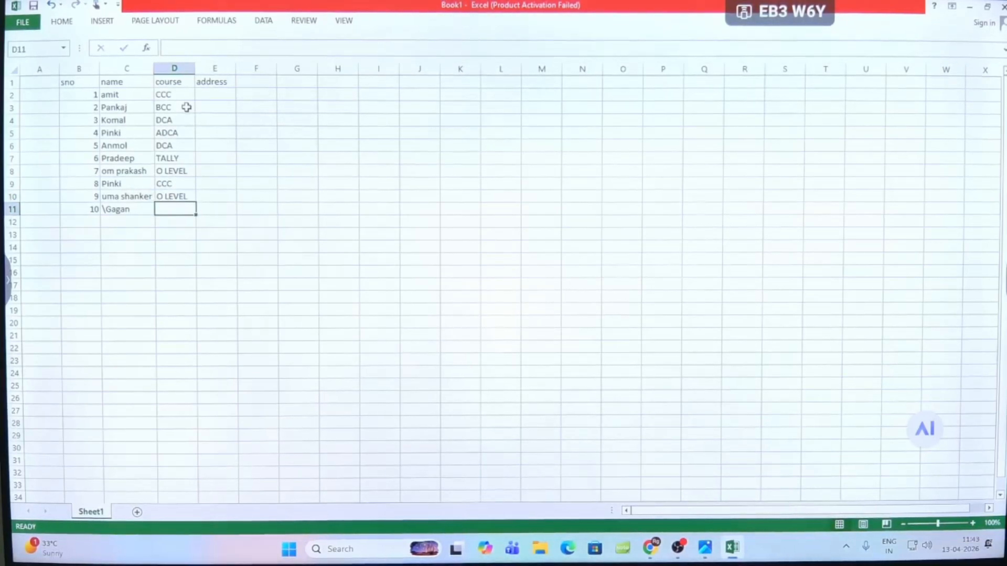
{"action": "type", "text": "TALLY"}
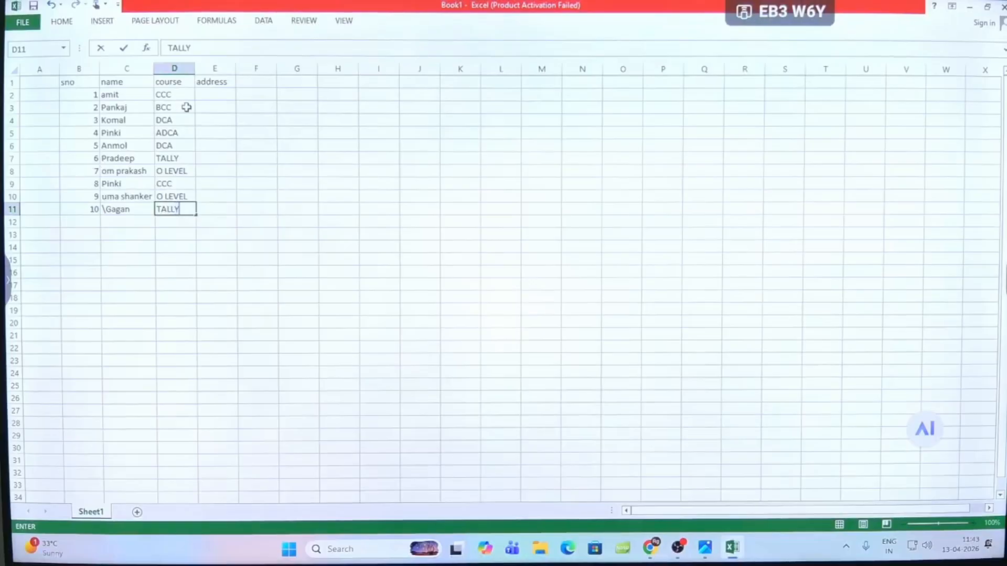
- Enter the addresses GONDA, LUCKNOW and GONDA for serial numbers 1 to 3 in cells E2 to E4
{"action": "left_click", "coordinate": [212, 95]}
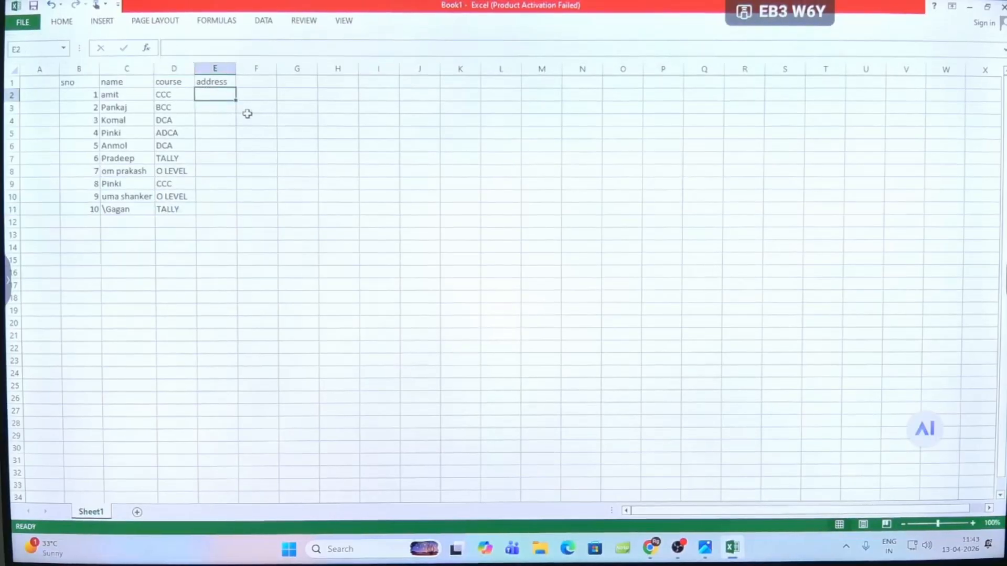
{"action": "type", "text": "GONDA"}
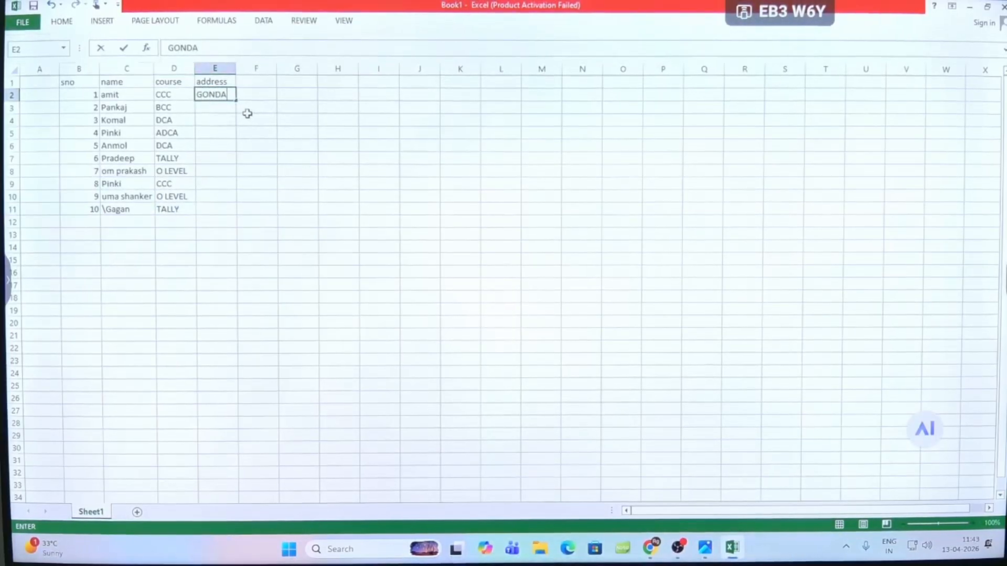
{"action": "key", "text": "Return"}
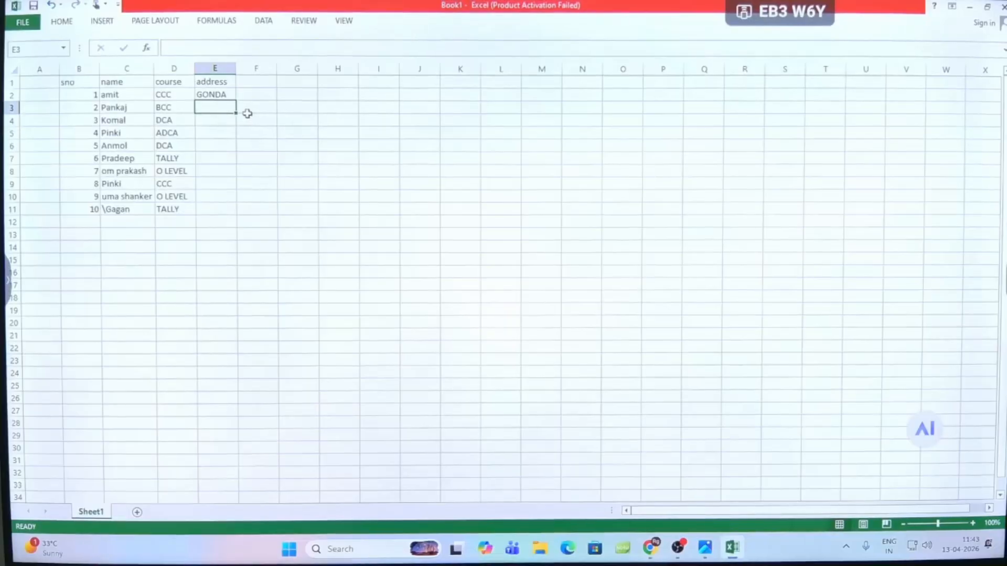
{"action": "type", "text": "LUCKNOW"}
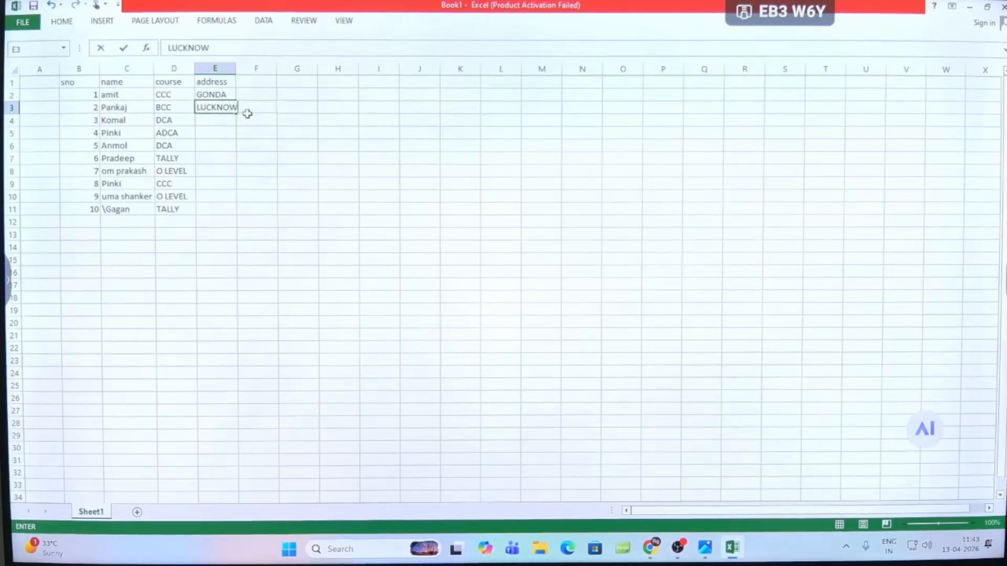
{"action": "key", "text": "Return"}
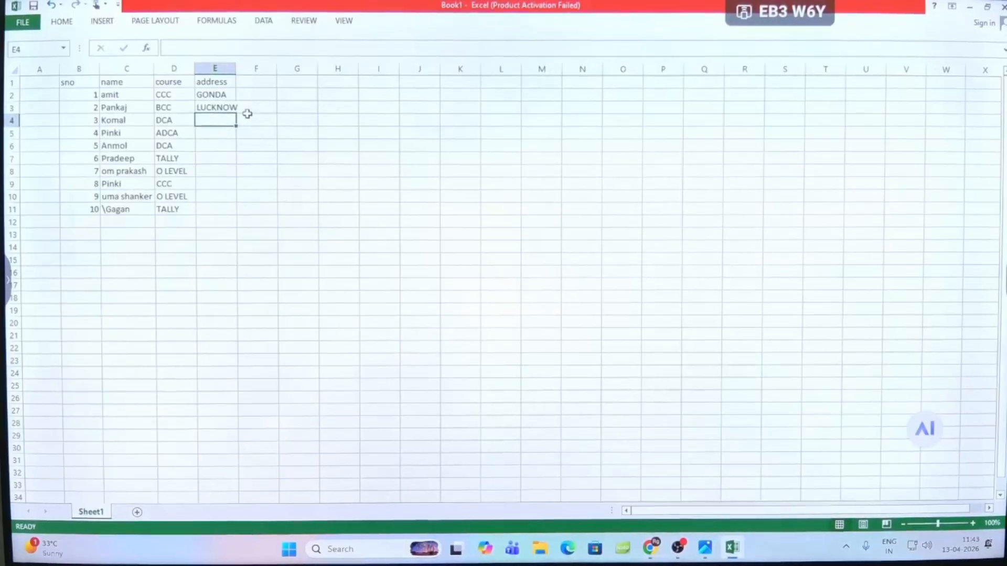
{"action": "type", "text": "GOND"}
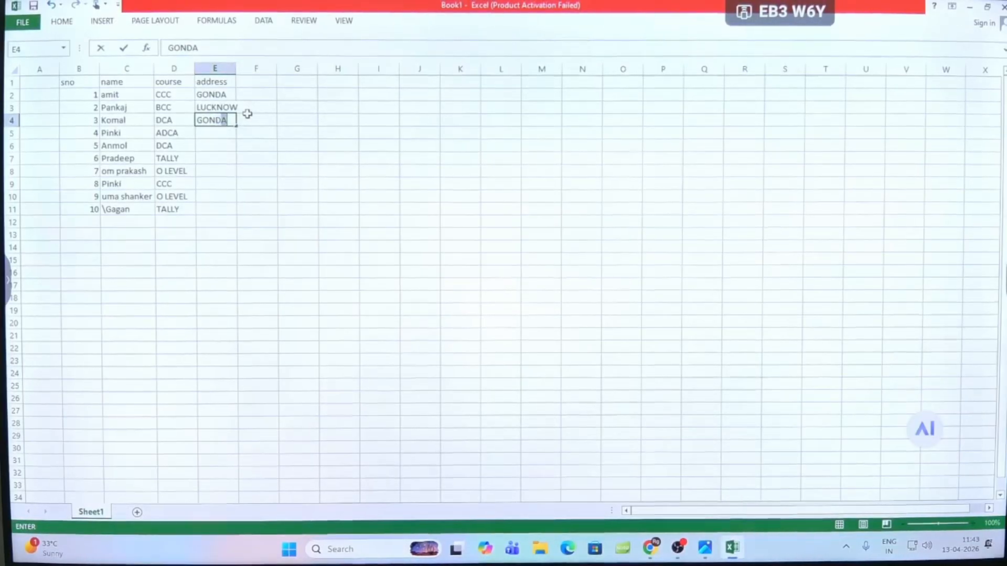
{"action": "type", "text": "A"}
{"action": "key", "text": "Return"}
- Enter the addresses GORAKHPUR, FAIZABAD and GONDA for serial numbers 4 to 6 in cells E5 to E7
{"action": "type", "text": "G"}
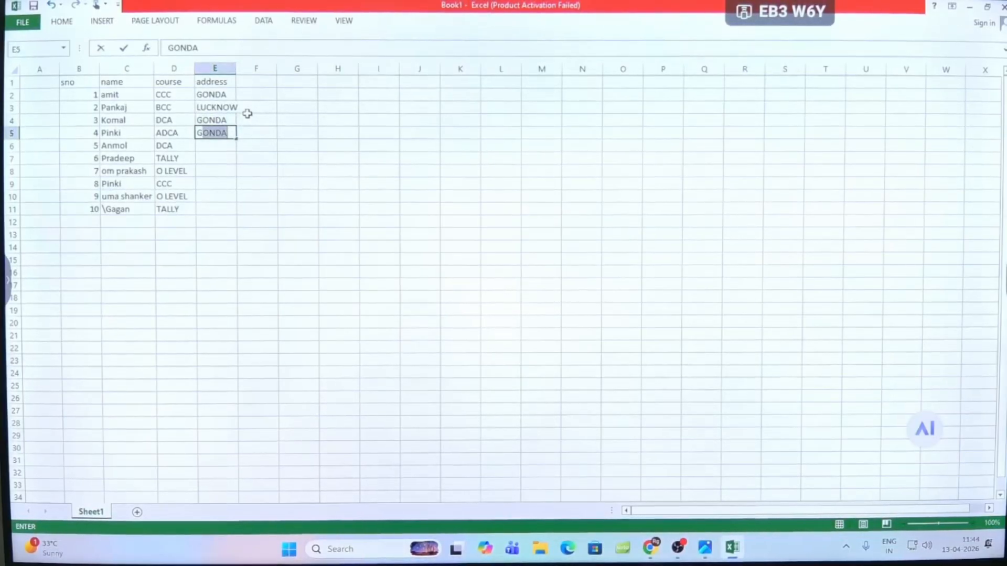
{"action": "type", "text": "ORAKHPUR"}
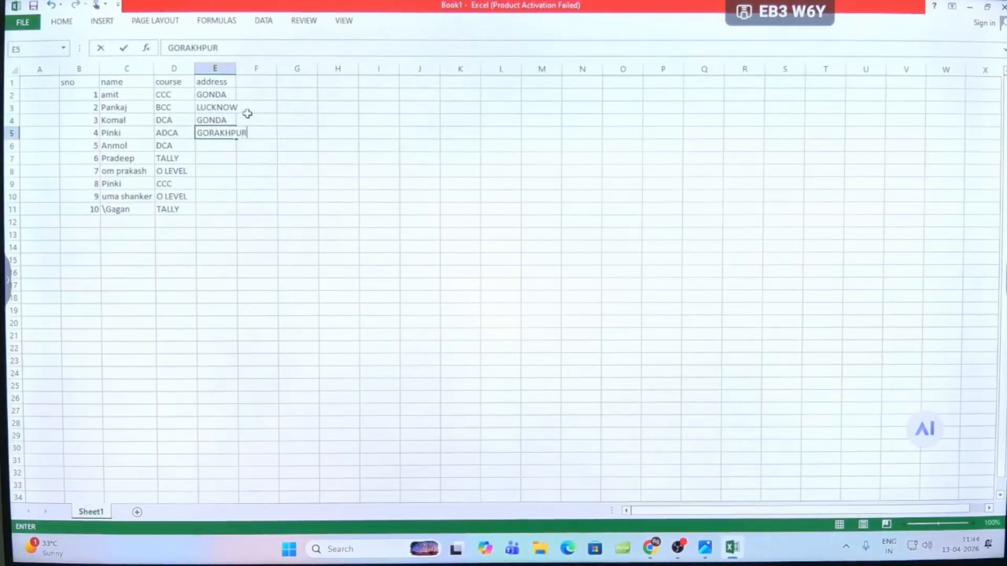
{"action": "key", "text": "Return"}
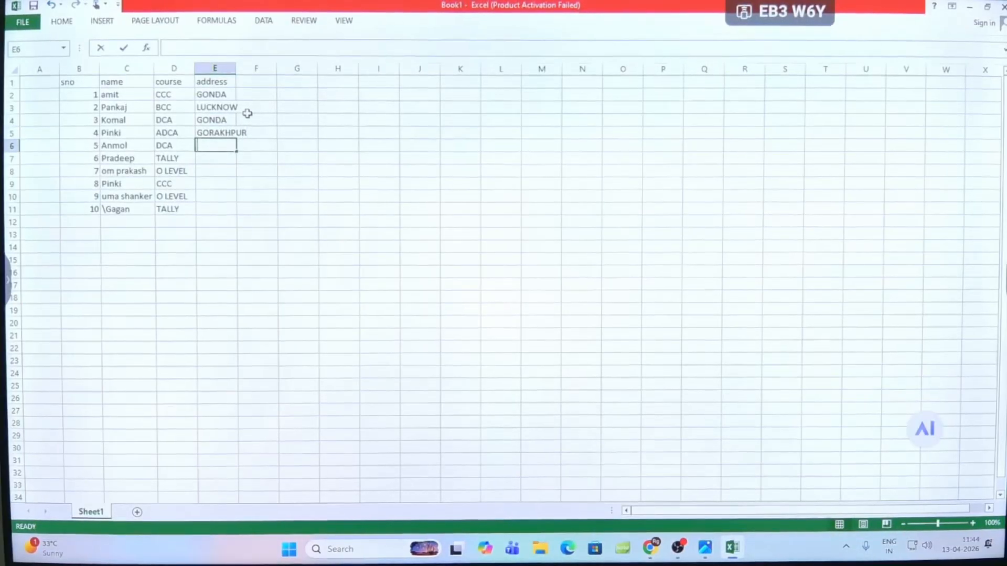
{"action": "type", "text": "FAI"}
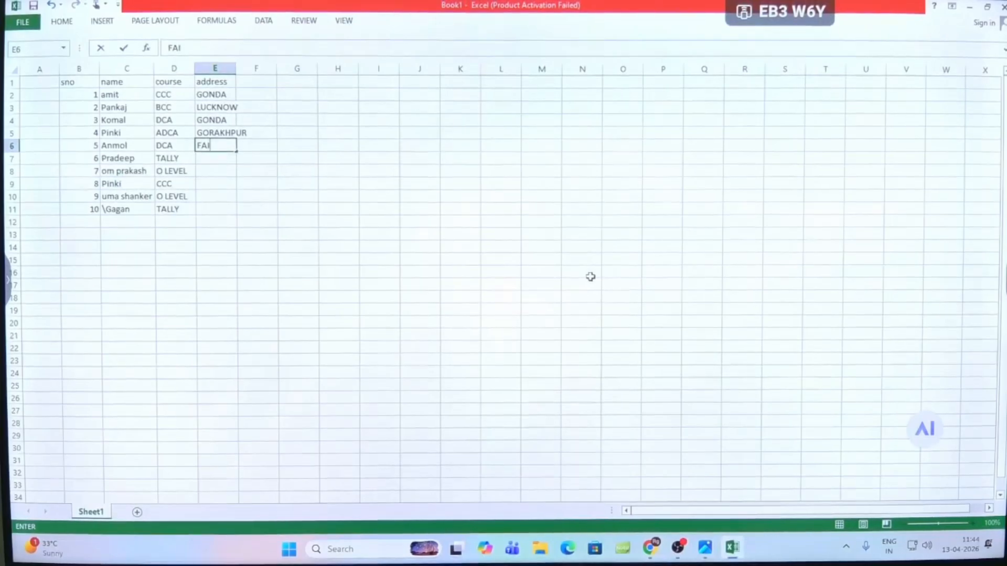
{"action": "type", "text": "ZABAD"}
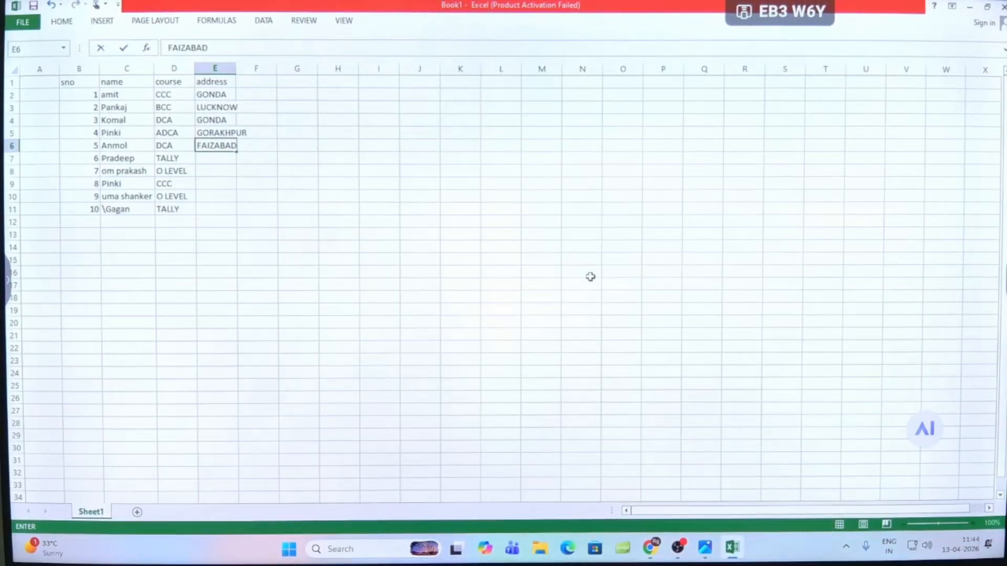
{"action": "key", "text": "Return"}
{"action": "type", "text": "GONDA"}
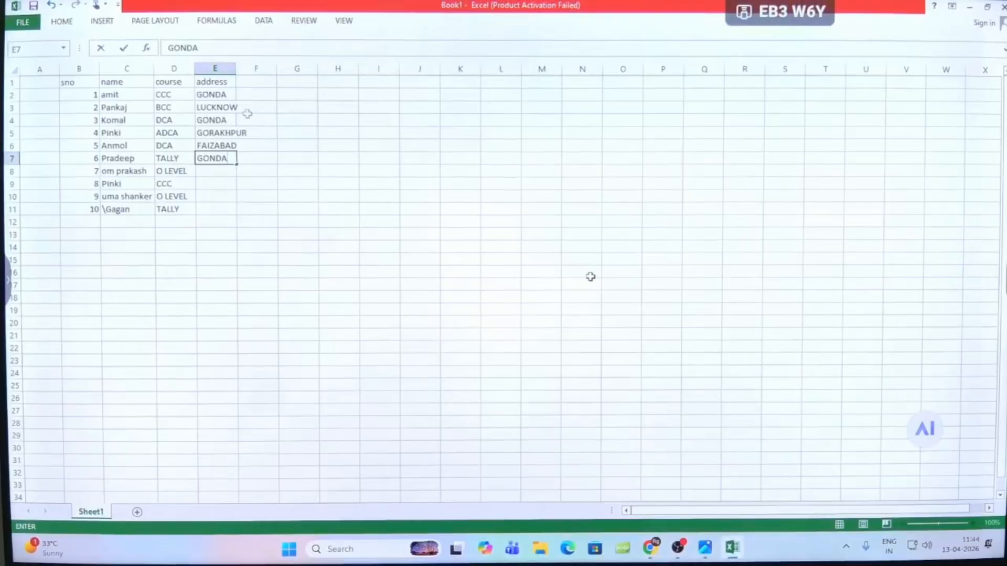
{"action": "key", "text": "Return"}
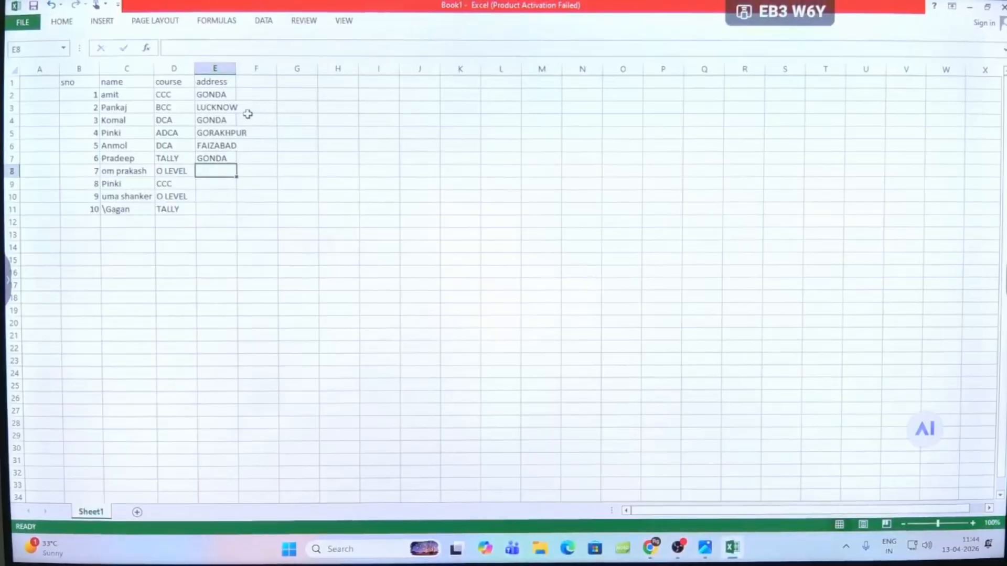
- Enter the addresses GONDA, LUCKNOW, GONDA and LUCKNOW for serial numbers 7 to 10 in cells E8 to E11
{"action": "type", "text": "GONDA"}
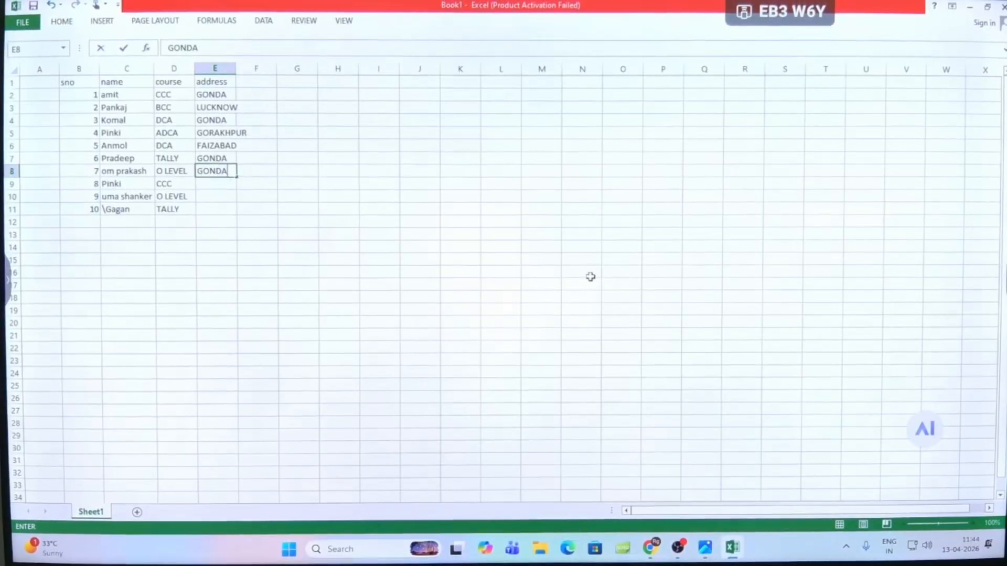
{"action": "key", "text": "Return"}
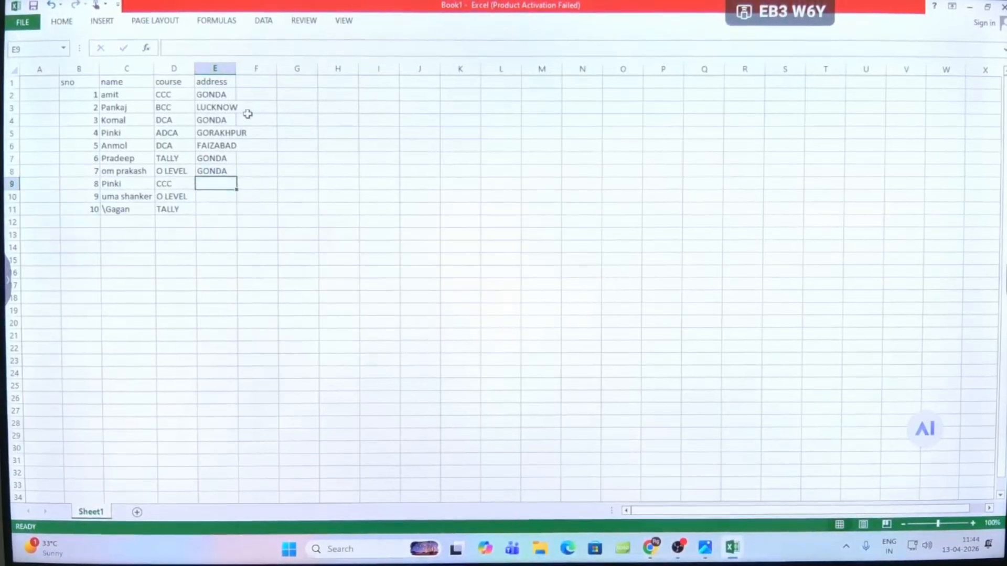
{"action": "type", "text": "LUCKNO"}
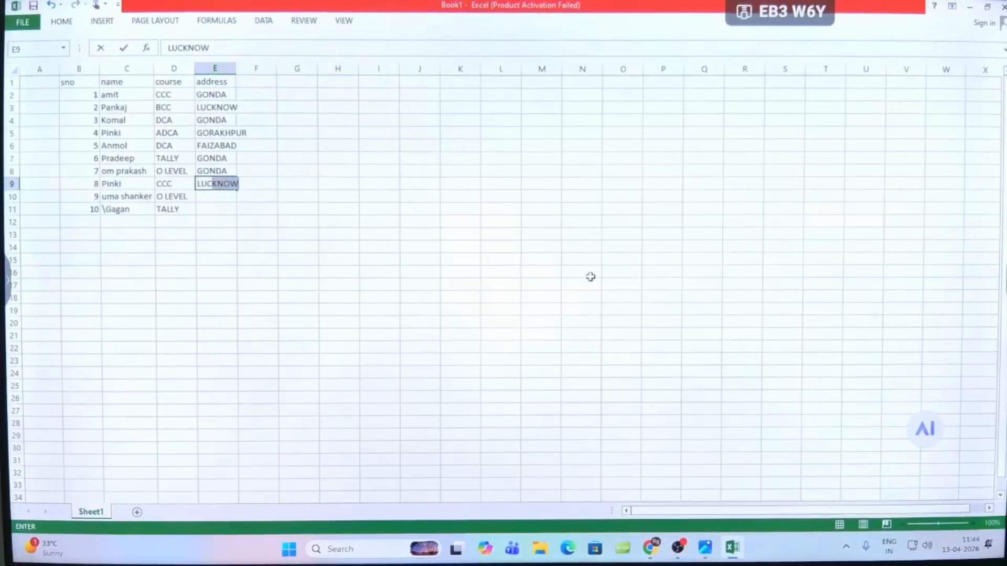
{"action": "type", "text": "W"}
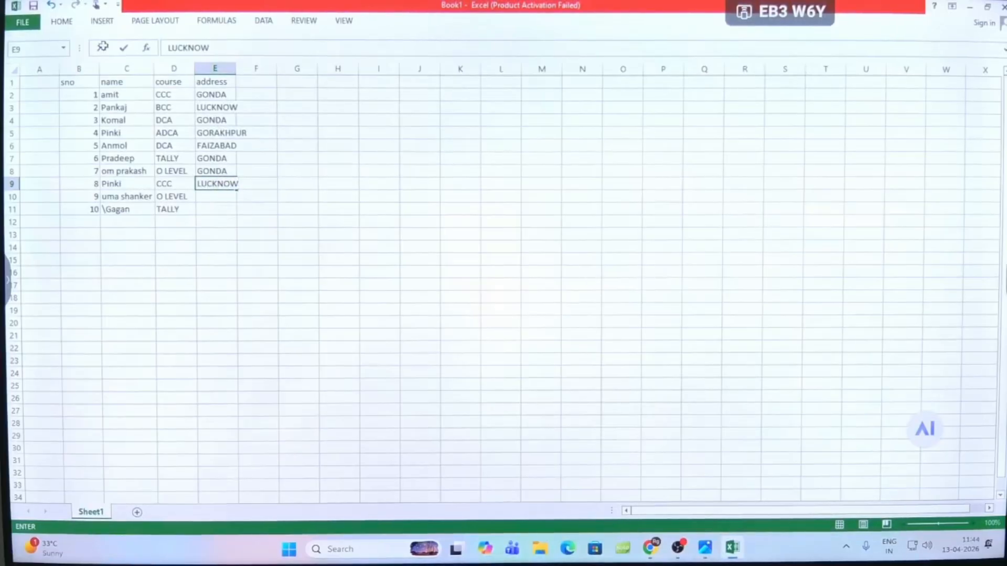
{"action": "key", "text": "Return"}
{"action": "type", "text": "GONDA"}
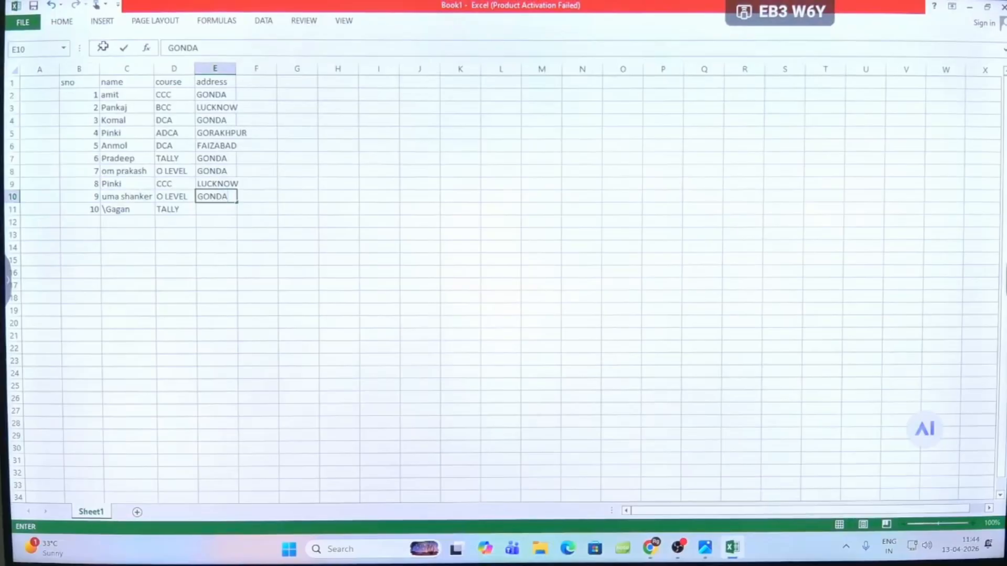
{"action": "key", "text": "Return"}
{"action": "type", "text": "LU"}
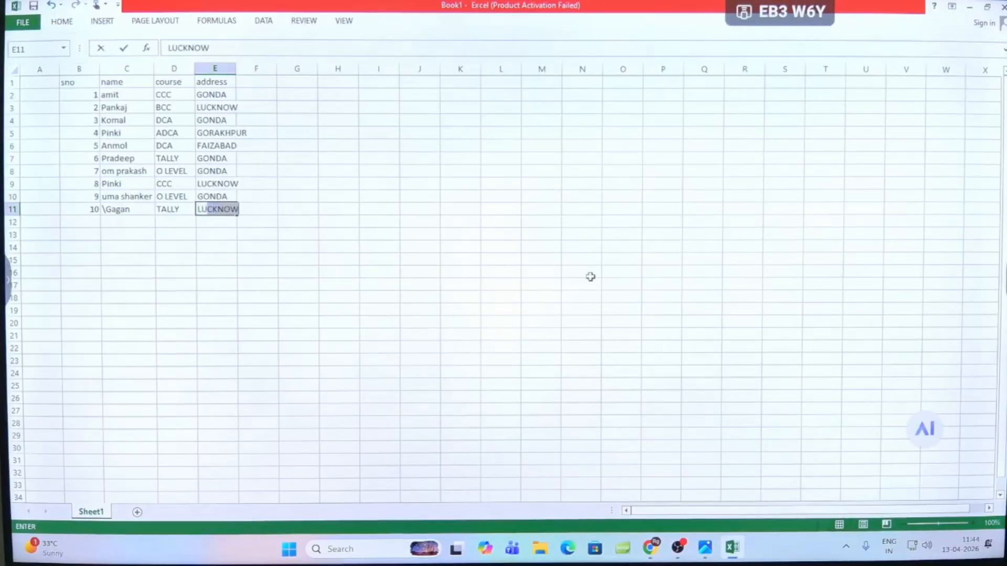
{"action": "type", "text": "CKNOW"}
{"action": "key", "text": "Return"}
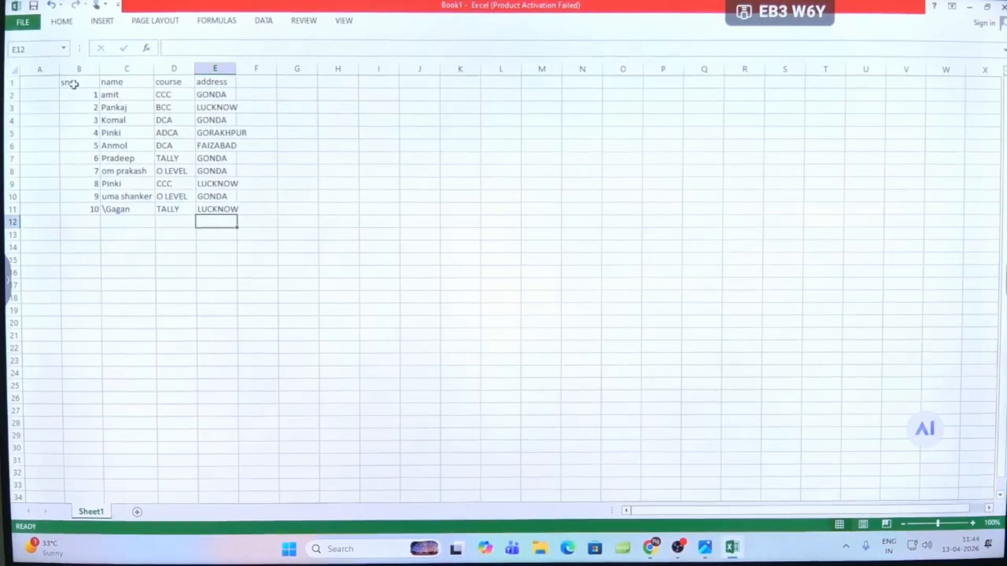
- Apply All Borders to the whole student table in B1:E11
{"action": "left_click_drag", "start_coordinate": [67, 82], "coordinate": [224, 209]}
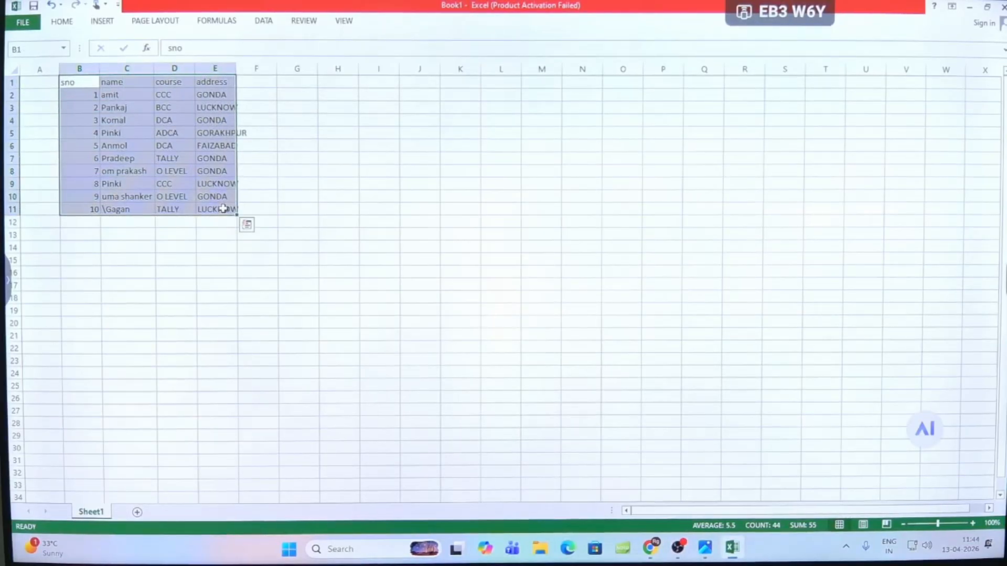
{"action": "key", "text": "alt"}
{"action": "key", "text": "h"}
{"action": "key", "text": "b"}
{"action": "key", "text": "a"}
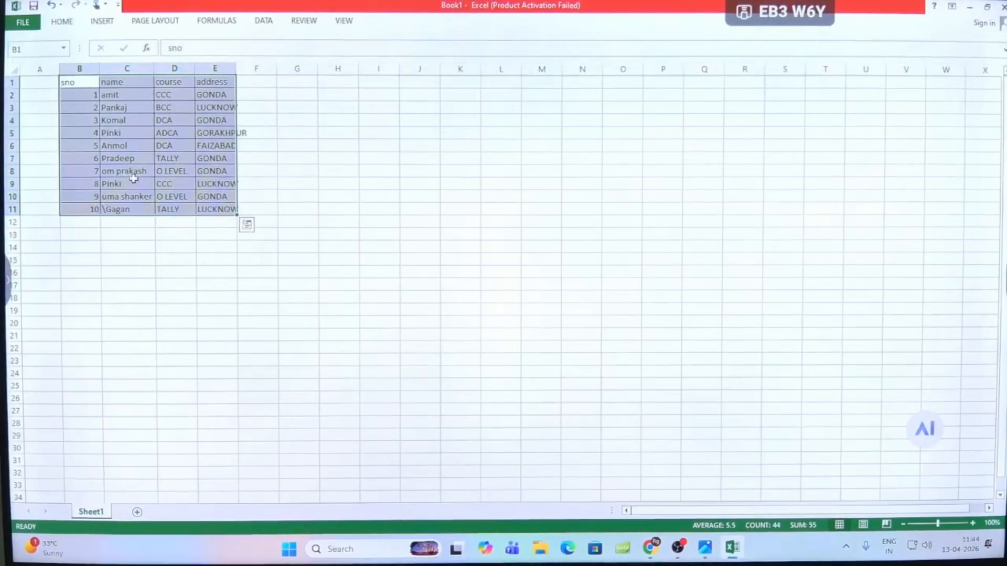
- Set the font size of the whole student table in B1:E11 to 20
{"action": "left_click", "coordinate": [60, 23]}
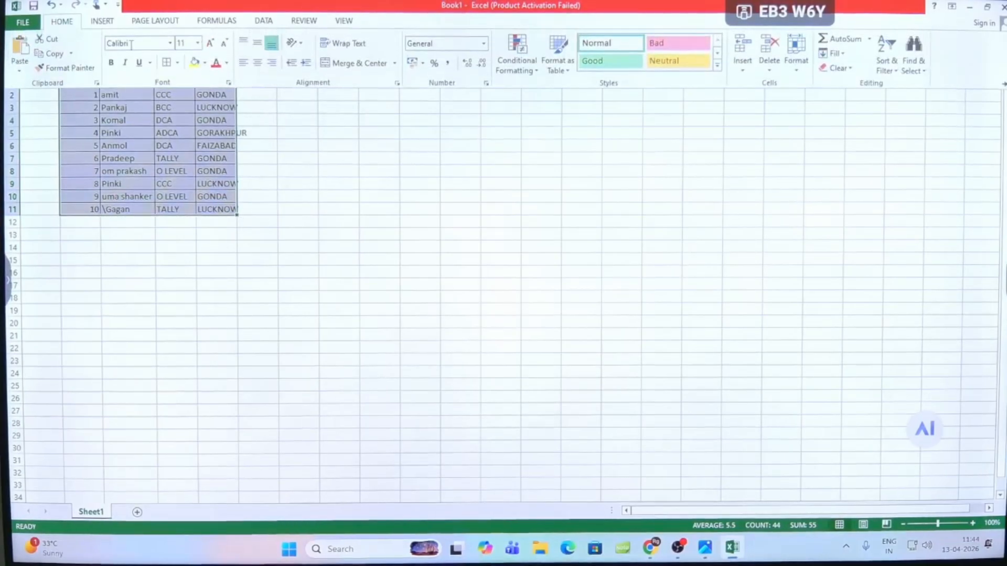
{"action": "left_click", "coordinate": [197, 43]}
{"action": "left_click", "coordinate": [197, 140]}
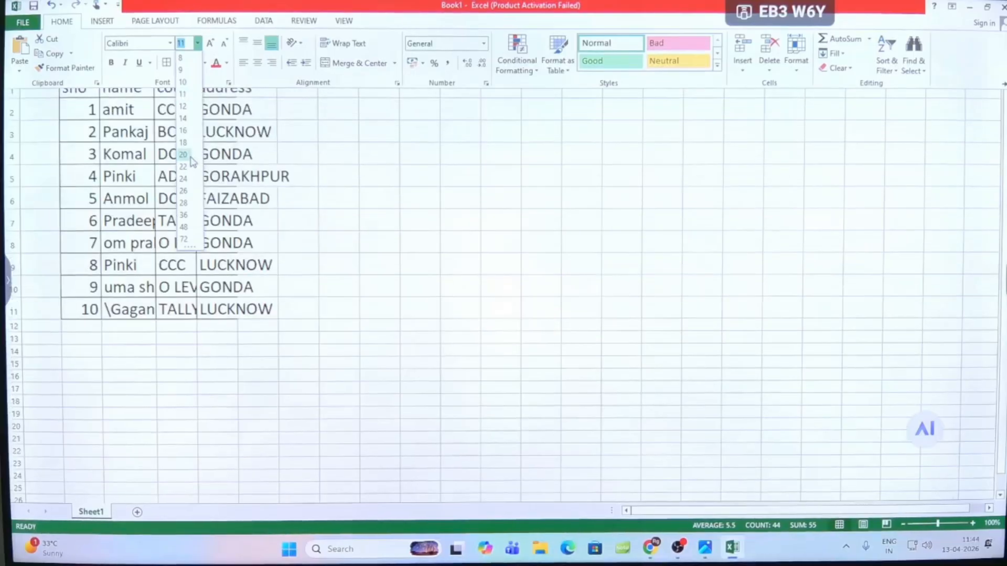
{"action": "left_click", "coordinate": [294, 178]}
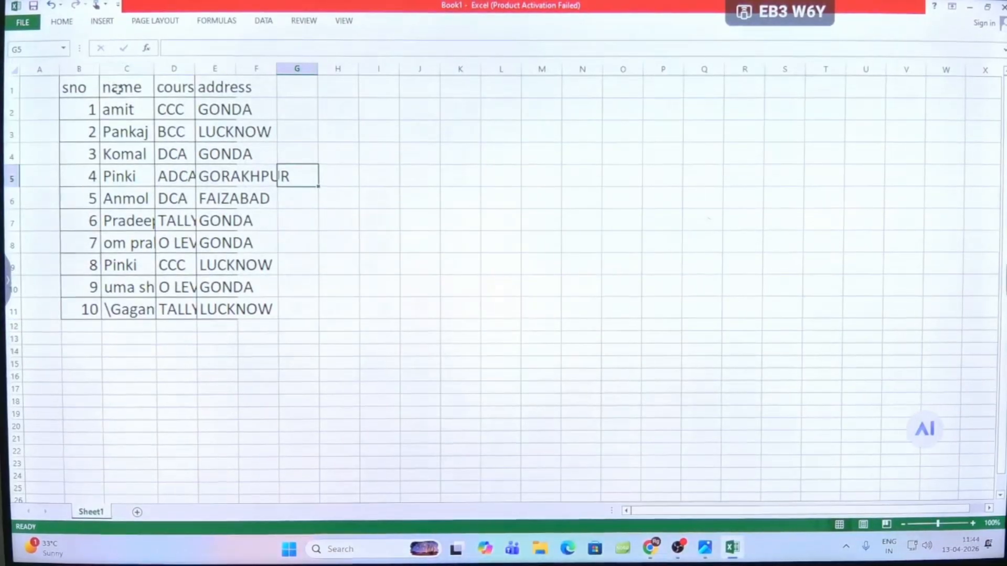
- AutoFit the course and address columns, D and E, to their contents
{"action": "left_click", "coordinate": [125, 88]}
{"action": "left_click", "coordinate": [175, 87]}
{"action": "double_click", "coordinate": [195, 68]}
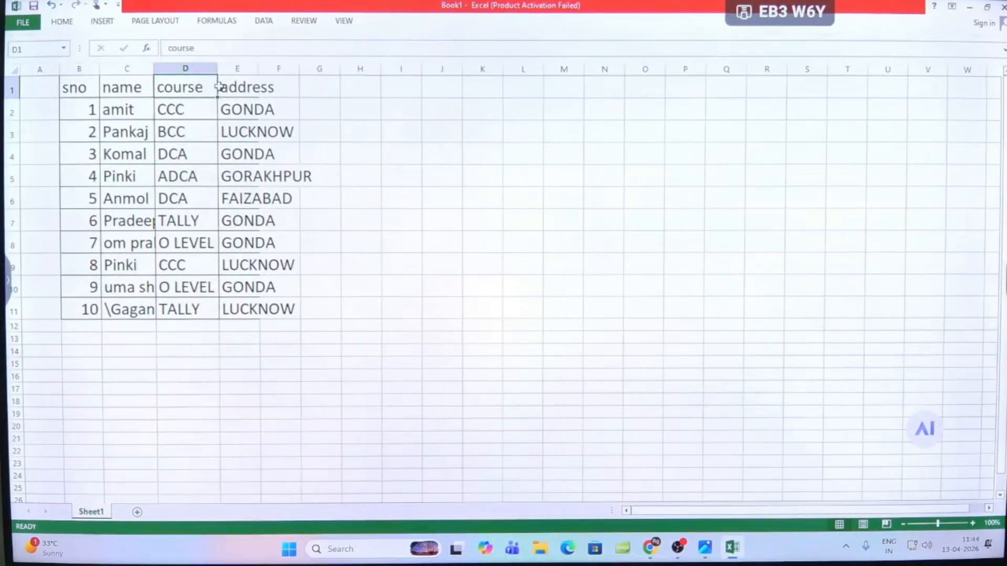
{"action": "left_click", "coordinate": [239, 87]}
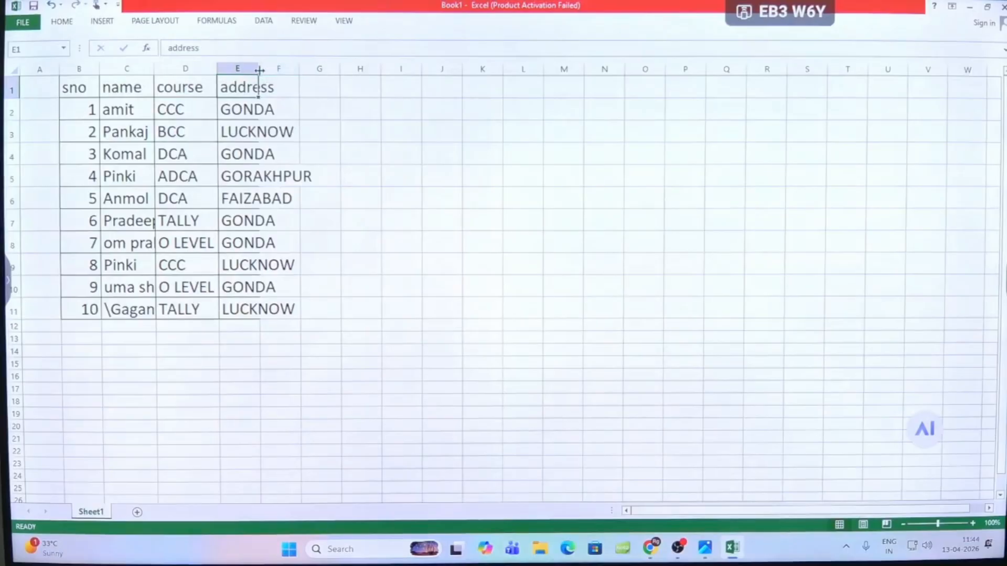
{"action": "double_click", "coordinate": [259, 68]}
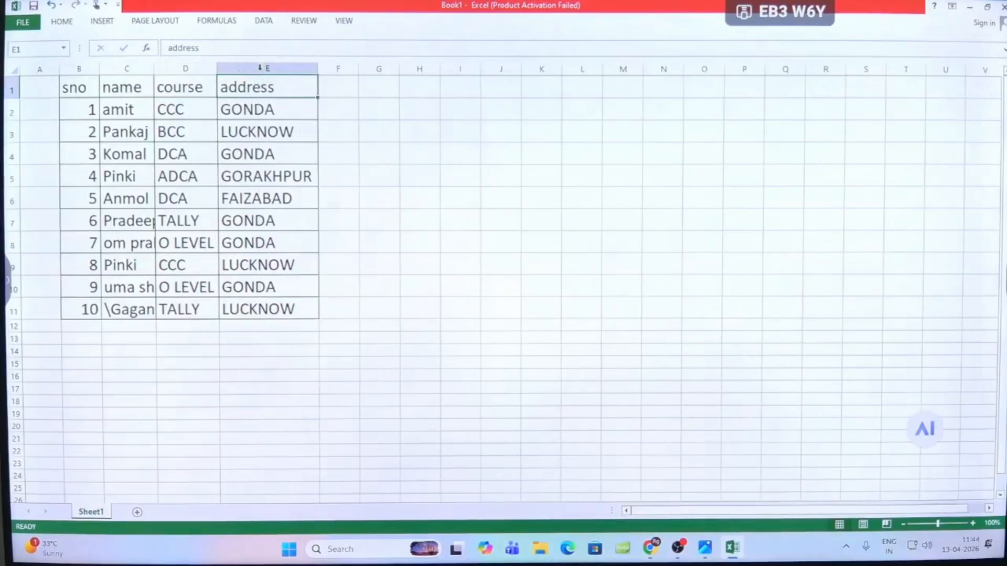
- Remove the stray backslash in front of the name in cell C11
{"action": "left_click", "coordinate": [170, 330]}
{"action": "double_click", "coordinate": [113, 308]}
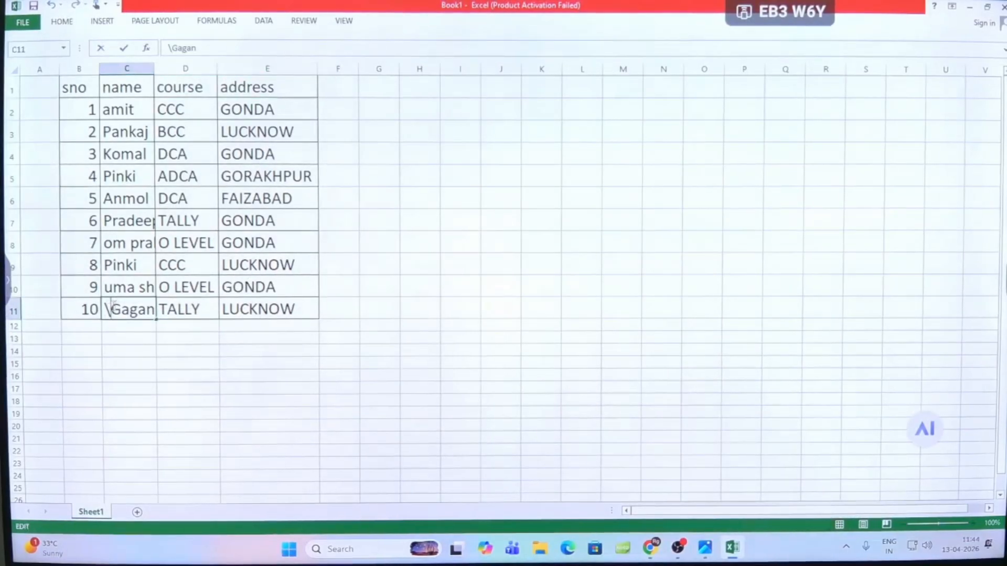
{"action": "key", "text": "BackSpace"}
{"action": "key", "text": "Return"}
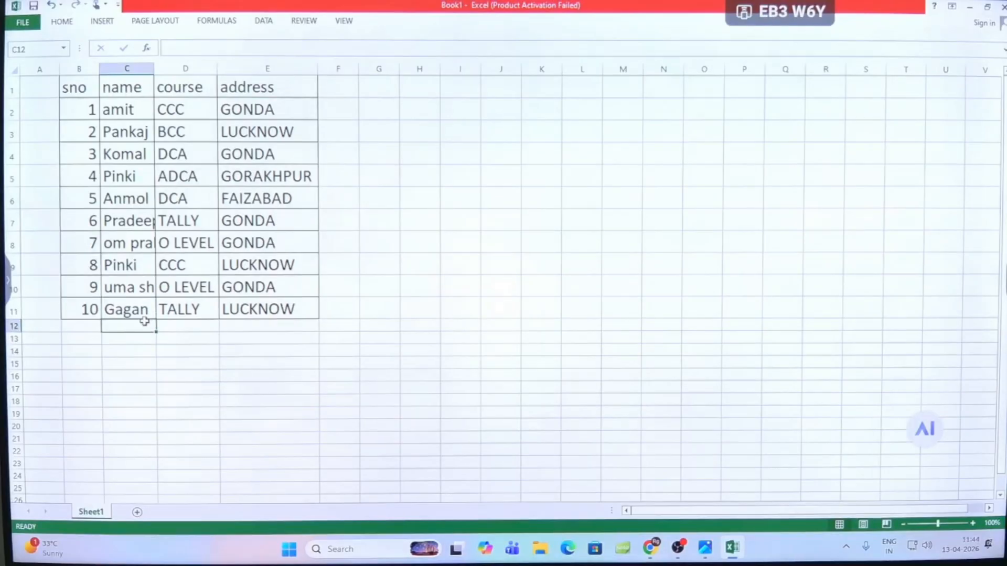
{"action": "left_click", "coordinate": [128, 243]}
- Format the header row B1:E1 with red text, a yellow fill and the Algerian font
{"action": "left_click_drag", "start_coordinate": [71, 87], "coordinate": [277, 84]}
{"action": "left_click", "coordinate": [62, 21]}
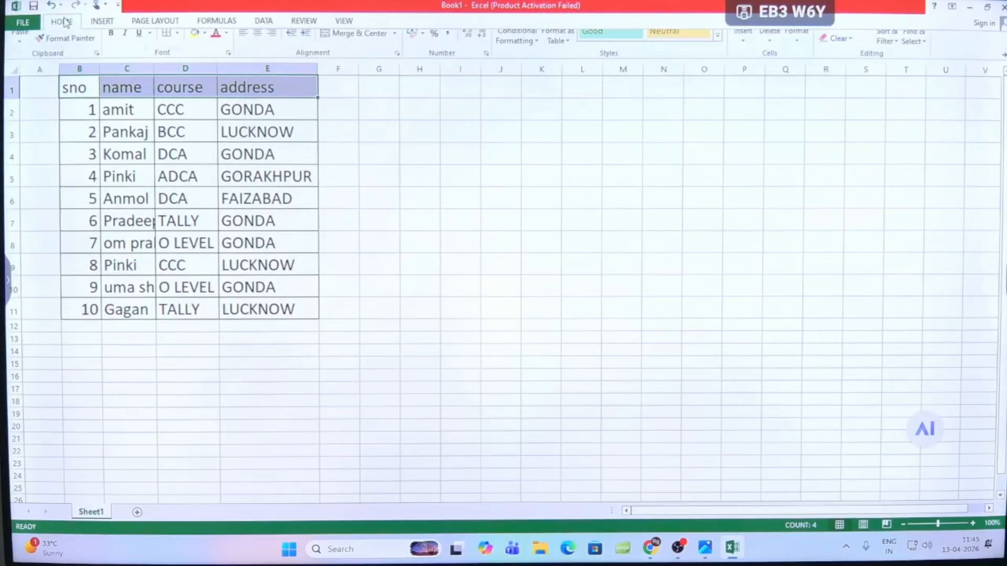
{"action": "left_click", "coordinate": [216, 62]}
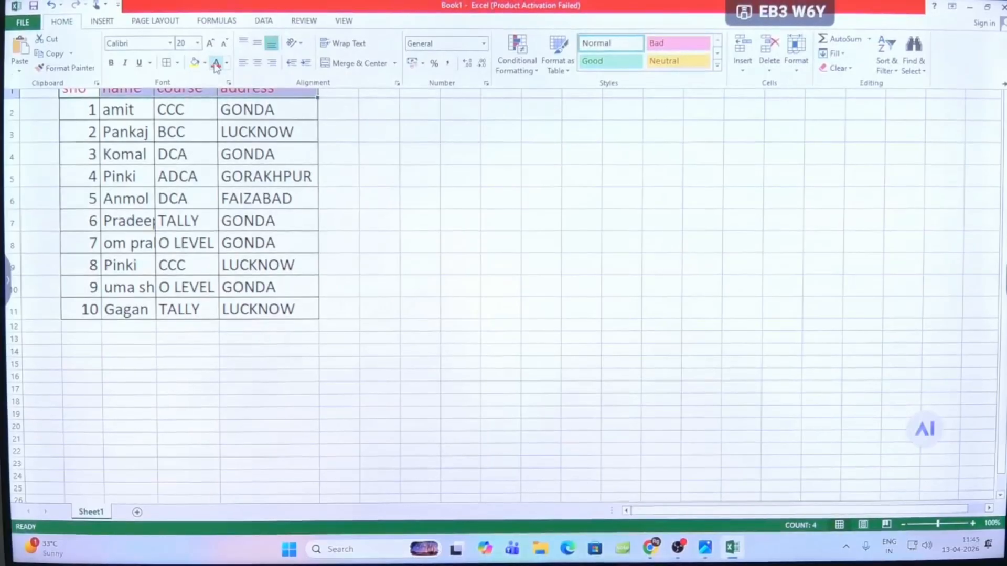
{"action": "left_click", "coordinate": [195, 62]}
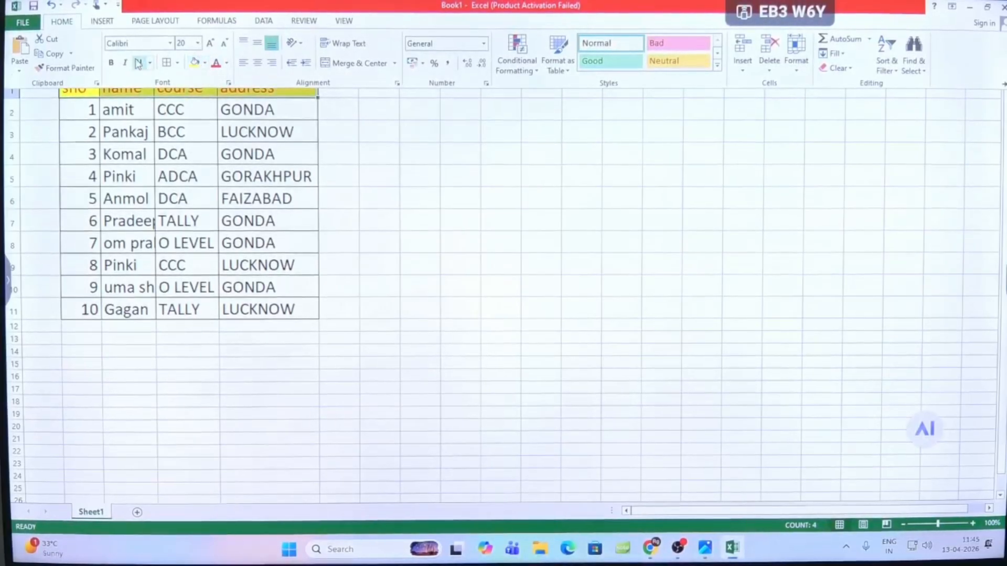
{"action": "left_click", "coordinate": [169, 43]}
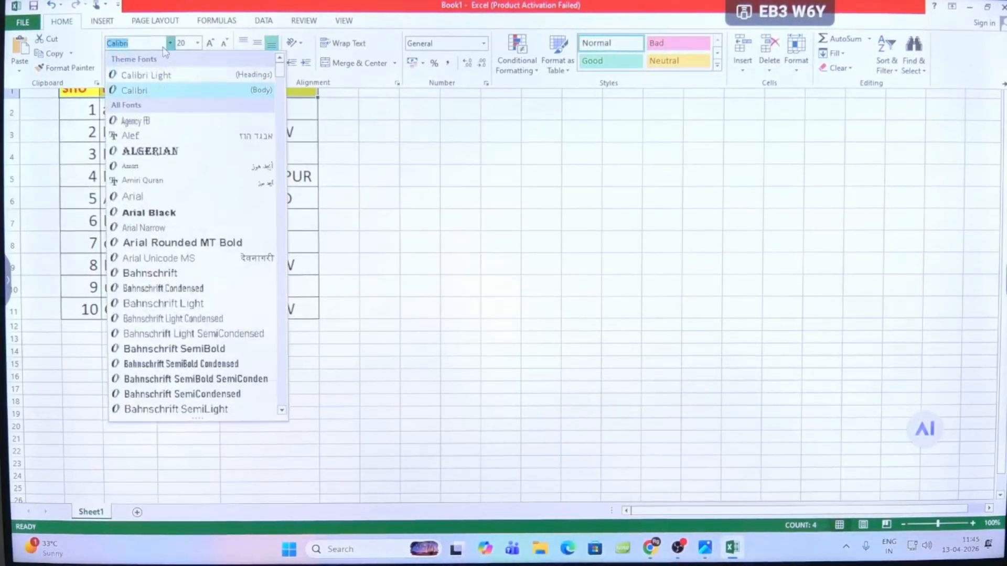
{"action": "left_click", "coordinate": [151, 151]}
{"action": "left_click", "coordinate": [401, 186]}
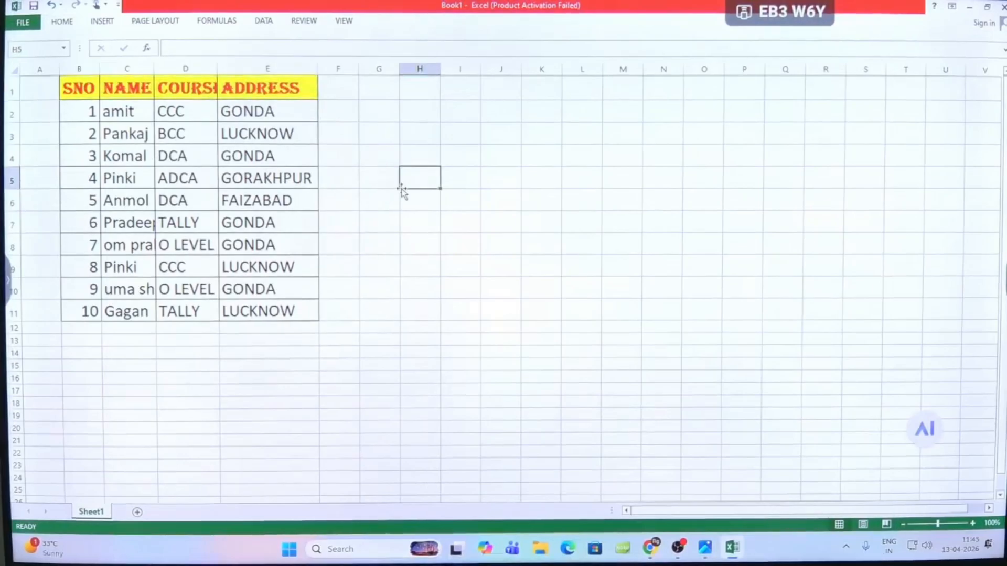
- AutoFit column D so that the enlarged course heading fits
{"action": "double_click", "coordinate": [218, 65]}
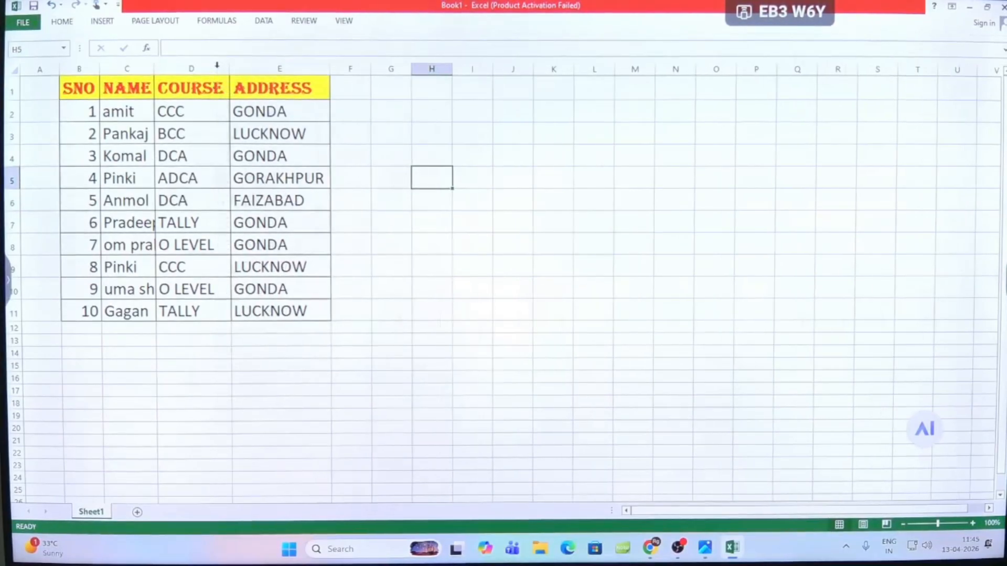
{"action": "left_click", "coordinate": [215, 149]}
{"action": "left_click", "coordinate": [131, 98]}
- Run the spelling check from cell C2 and add the flagged names in C2 and C3 to the dictionary
{"action": "left_click", "coordinate": [96, 97]}
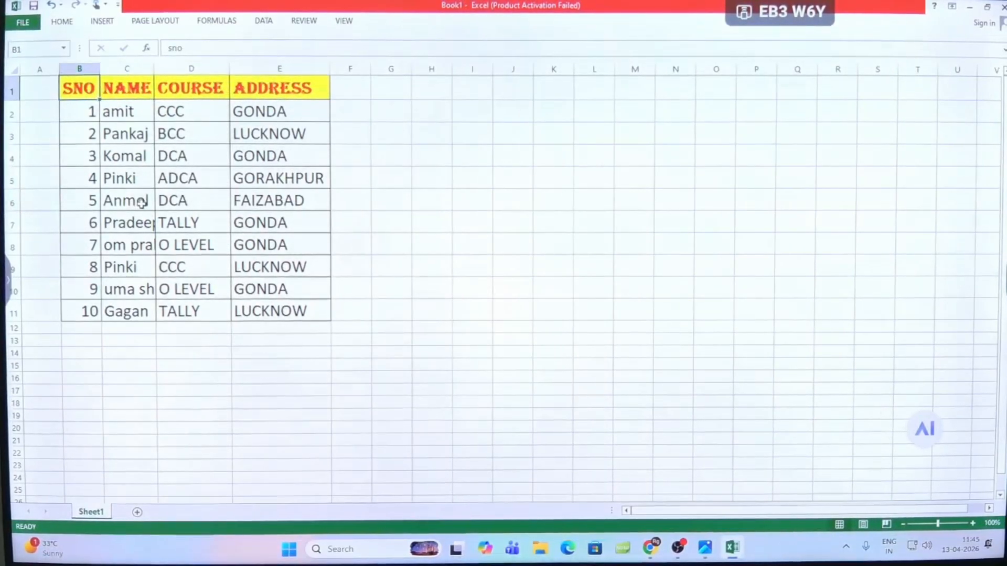
{"action": "left_click", "coordinate": [301, 24]}
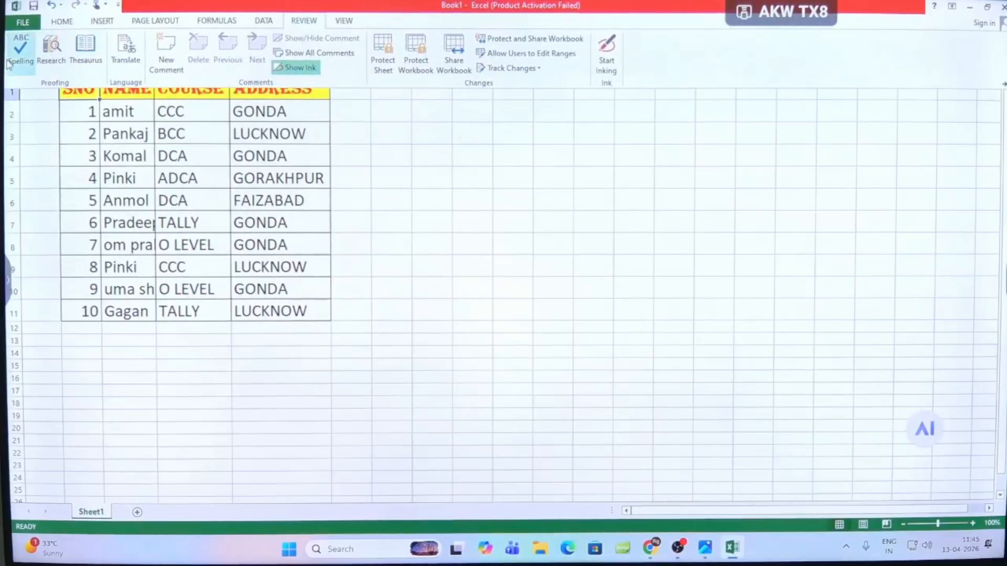
{"action": "left_click", "coordinate": [122, 112]}
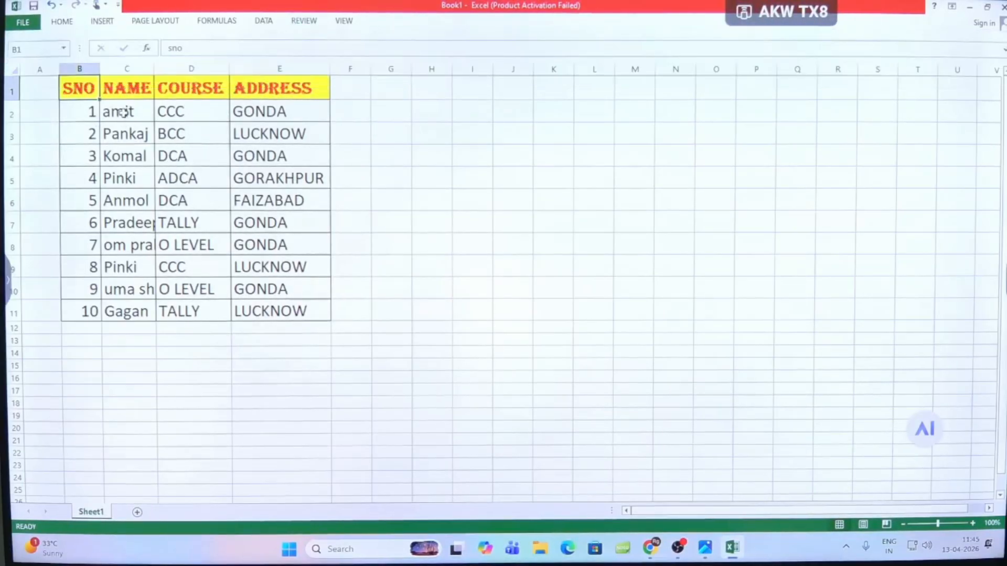
{"action": "left_click", "coordinate": [306, 23]}
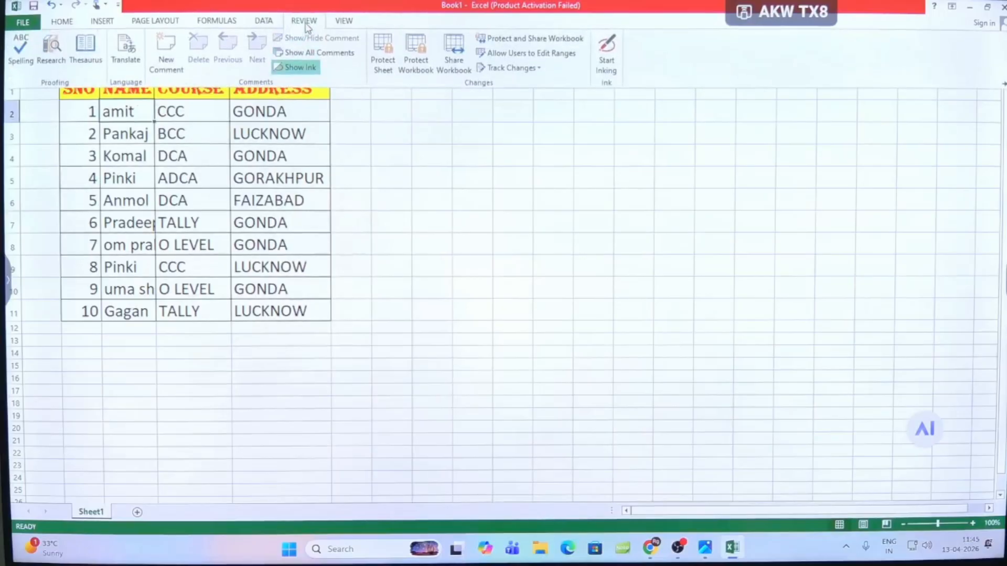
{"action": "left_click", "coordinate": [20, 50]}
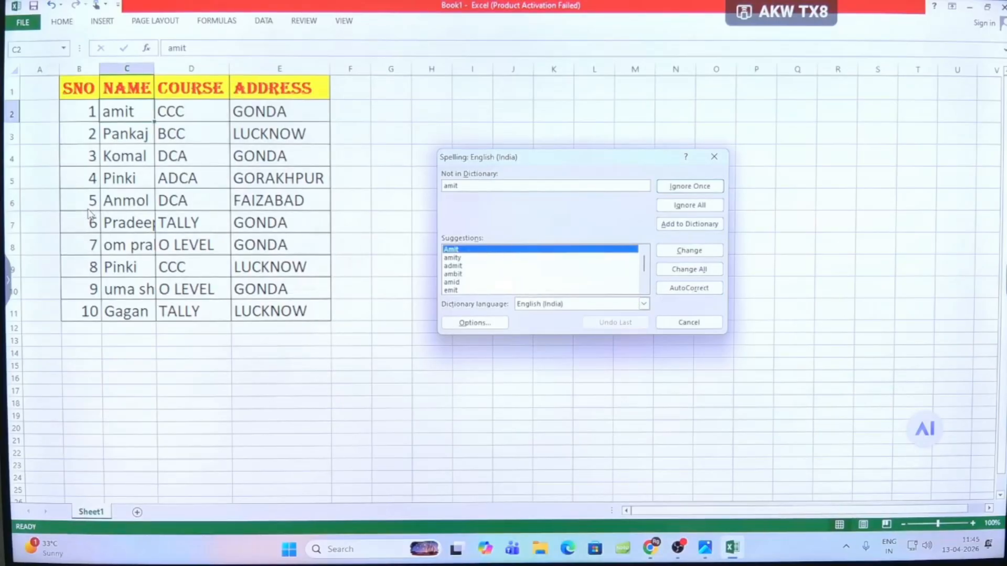
{"action": "left_click", "coordinate": [691, 225]}
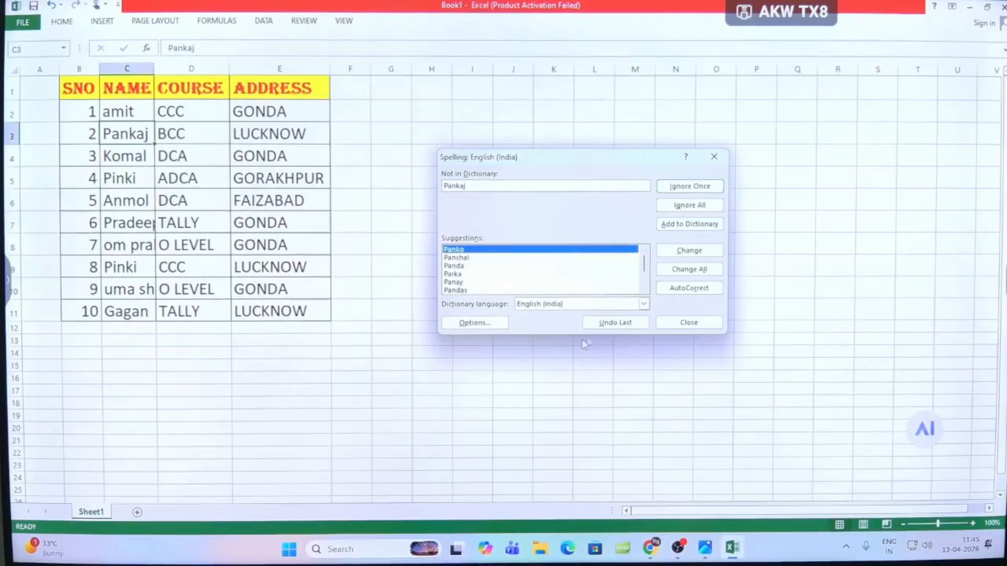
{"action": "left_click", "coordinate": [675, 225]}
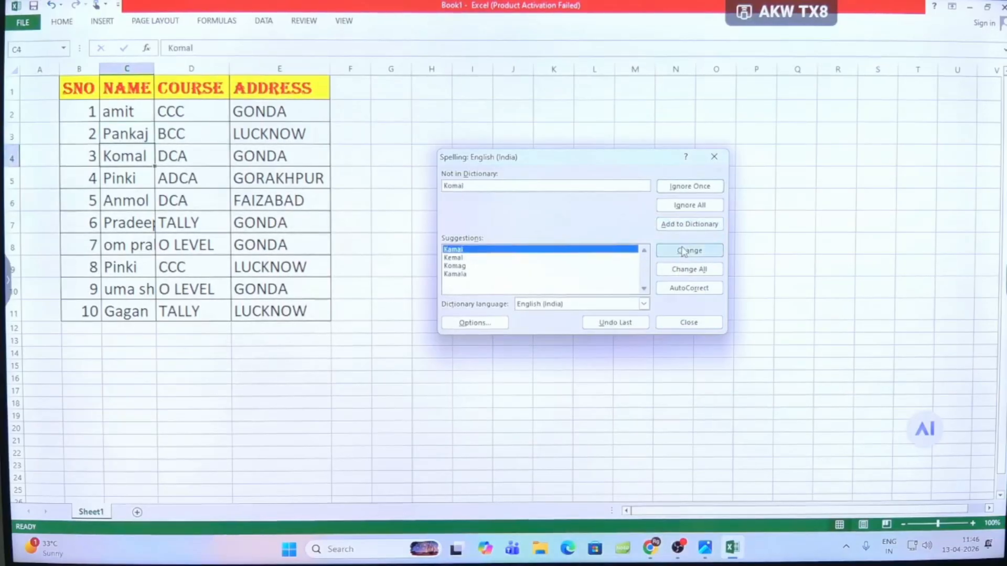
- Change the flagged name in C4 to the first suggested spelling and close the spelling check
{"action": "left_click", "coordinate": [684, 252]}
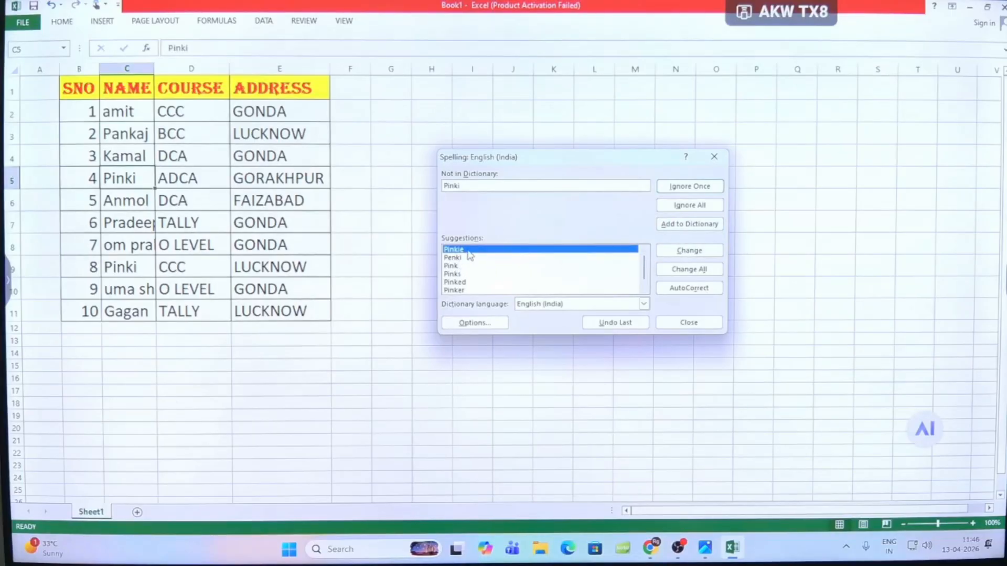
{"action": "left_click", "coordinate": [681, 322]}
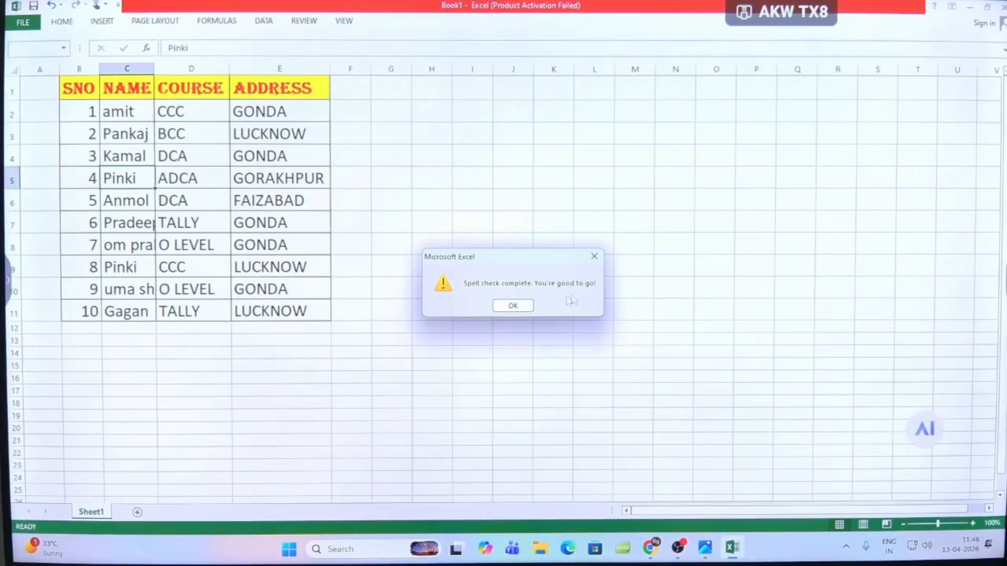
{"action": "left_click", "coordinate": [520, 306]}
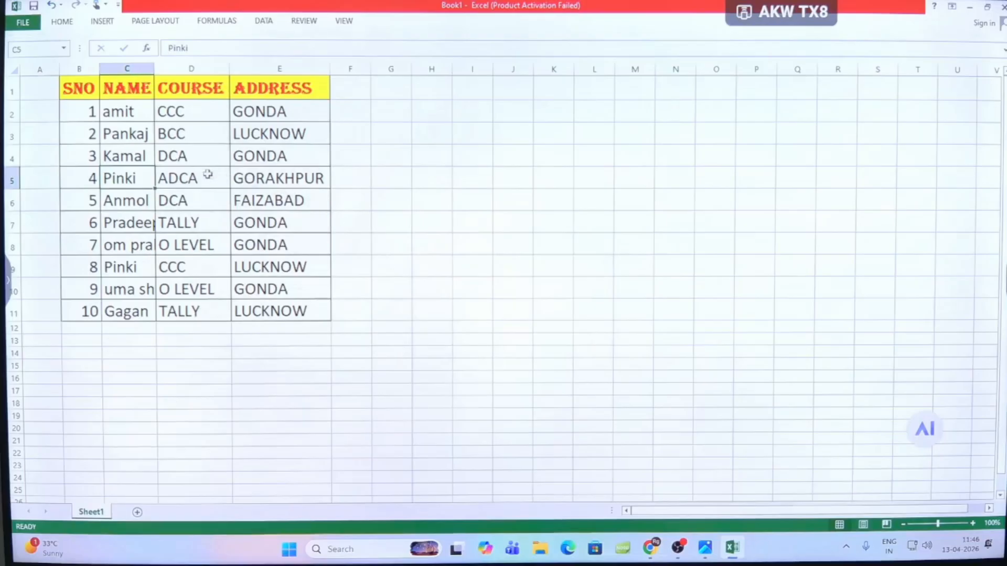
- Run the spelling check again from cell C3, look through the suggestions for the name in C5, and cancel it
{"action": "left_click", "coordinate": [65, 80]}
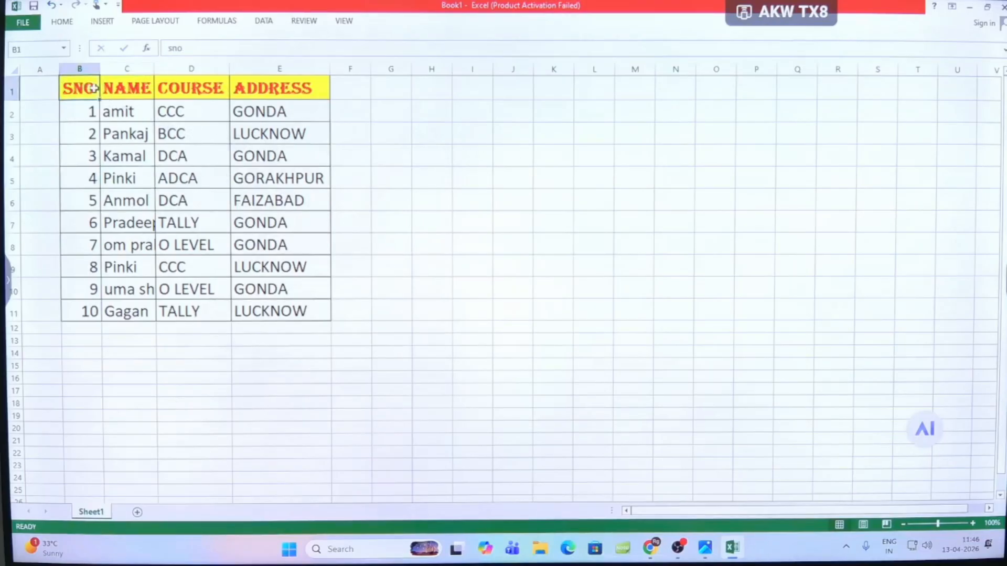
{"action": "left_click", "coordinate": [116, 90]}
{"action": "left_click", "coordinate": [179, 91]}
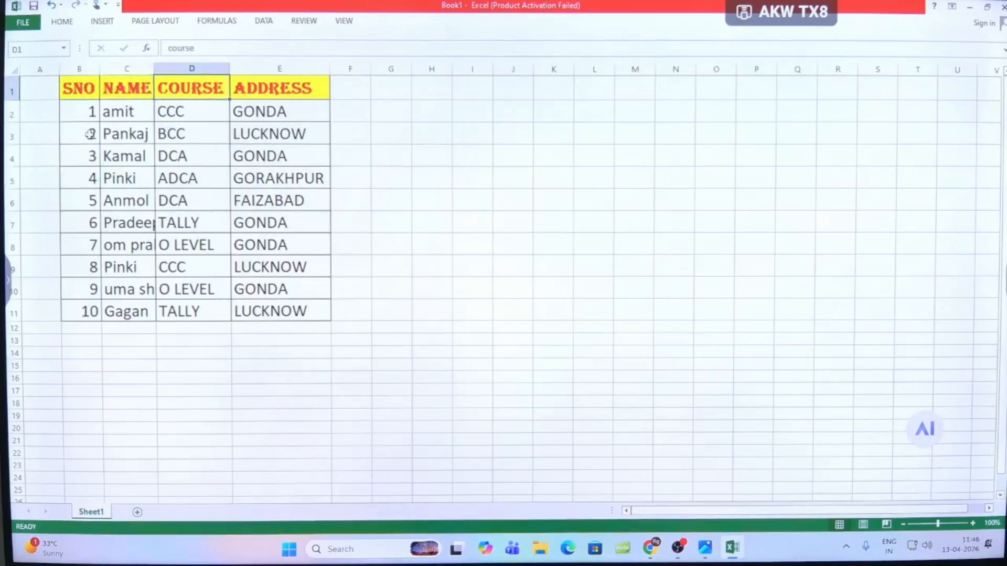
{"action": "left_click", "coordinate": [124, 138]}
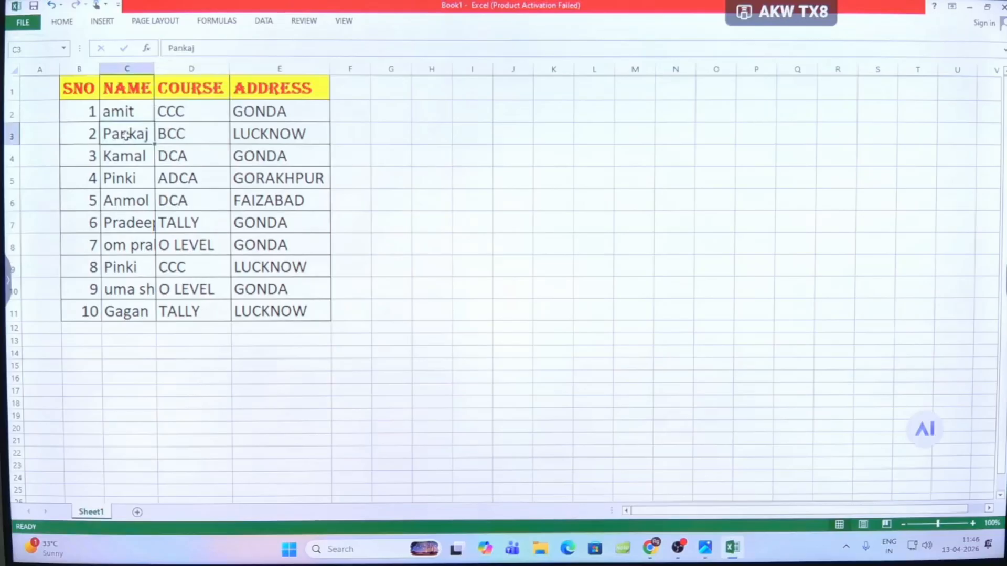
{"action": "key", "text": "F7"}
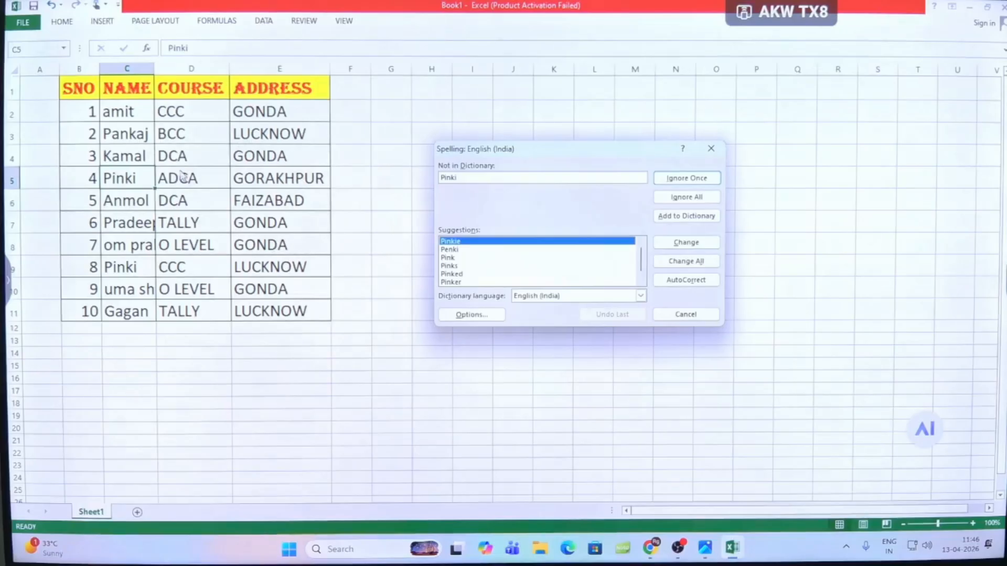
{"action": "left_click", "coordinate": [452, 250]}
{"action": "left_click", "coordinate": [454, 242]}
{"action": "left_click", "coordinate": [452, 250]}
{"action": "left_click", "coordinate": [455, 283]}
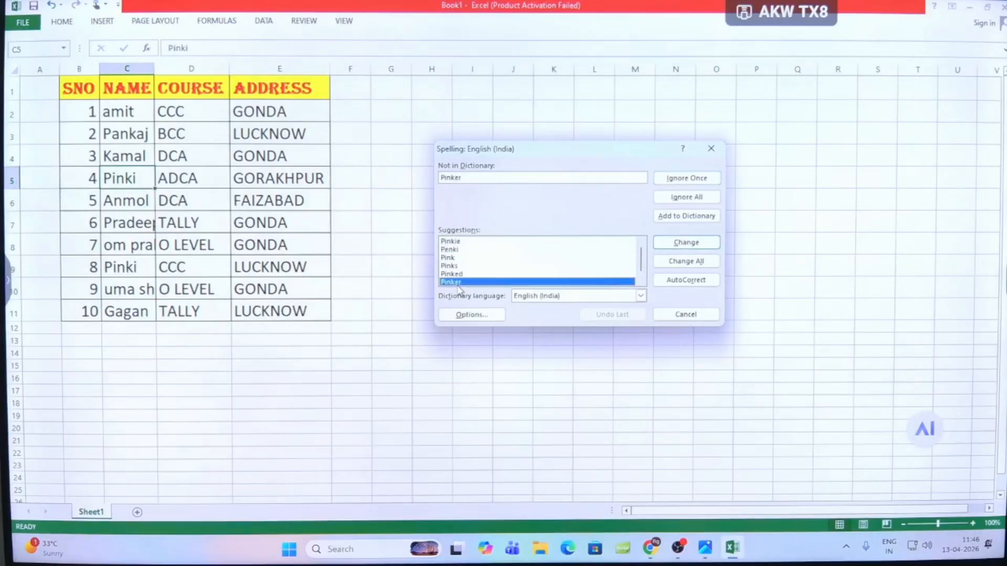
{"action": "left_click", "coordinate": [685, 314]}
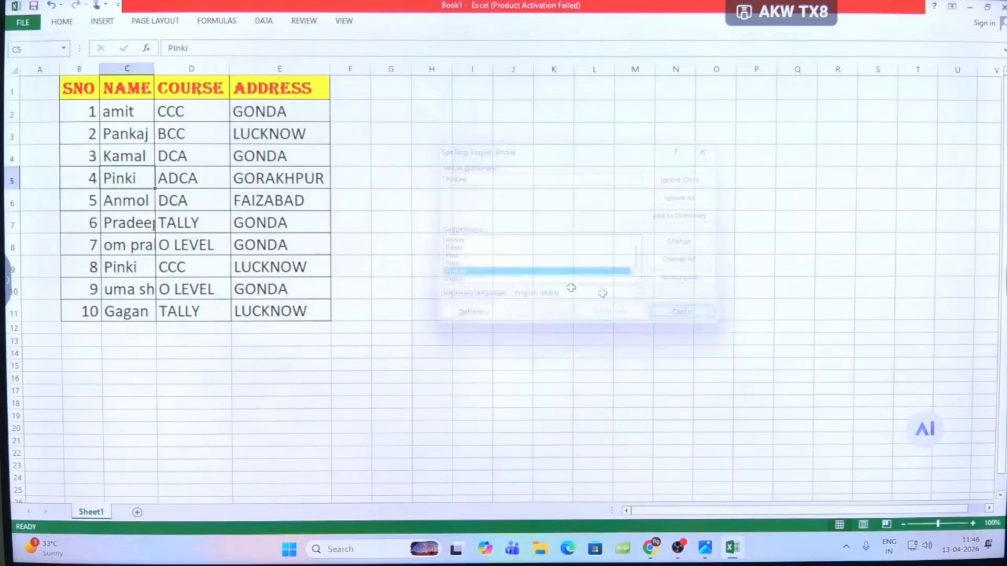
- AutoFit the name column C so that the full names fit
{"action": "left_click", "coordinate": [128, 154]}
{"action": "left_click", "coordinate": [124, 178]}
{"action": "left_click", "coordinate": [126, 200]}
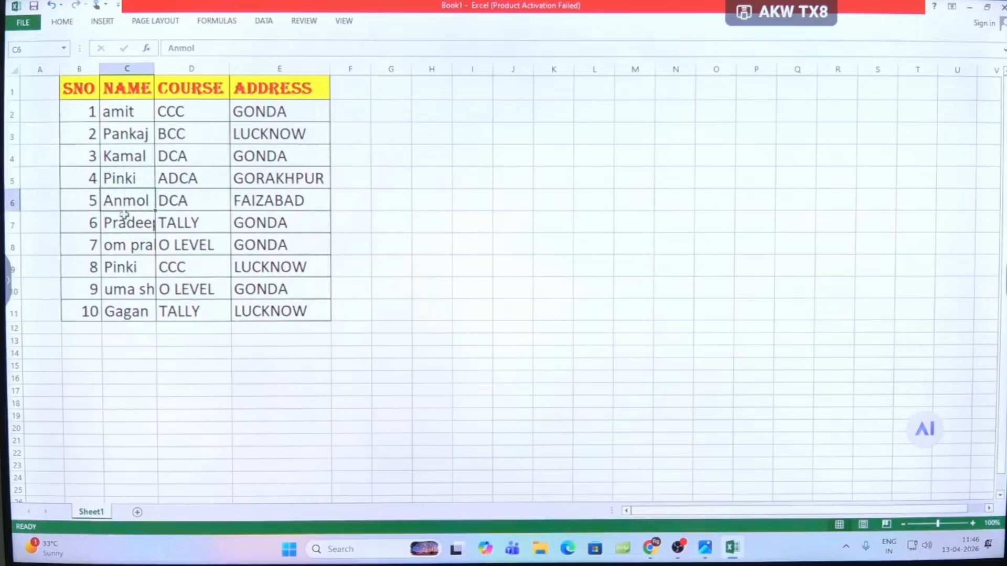
{"action": "left_click", "coordinate": [124, 218]}
{"action": "left_click", "coordinate": [134, 259]}
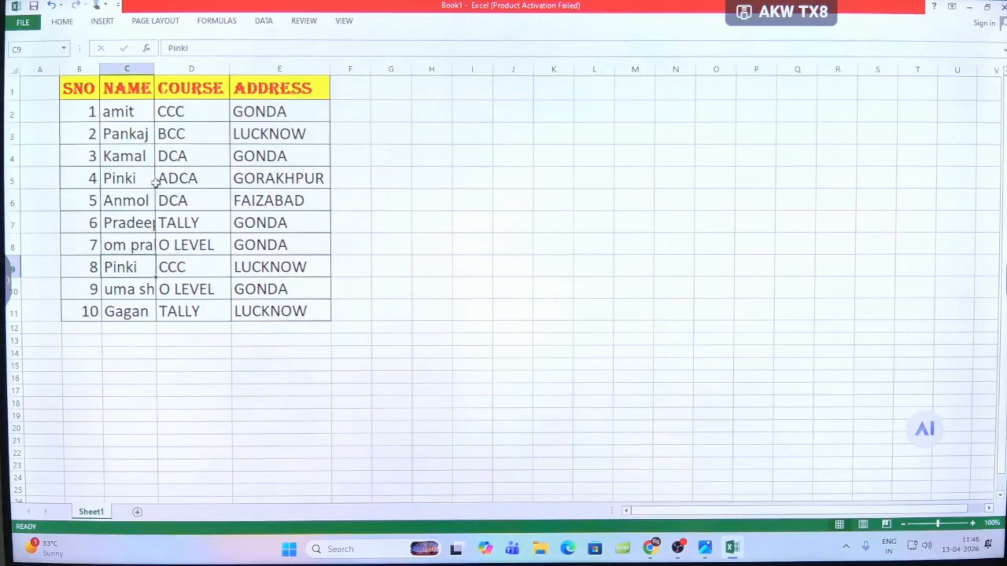
{"action": "double_click", "coordinate": [154, 70]}
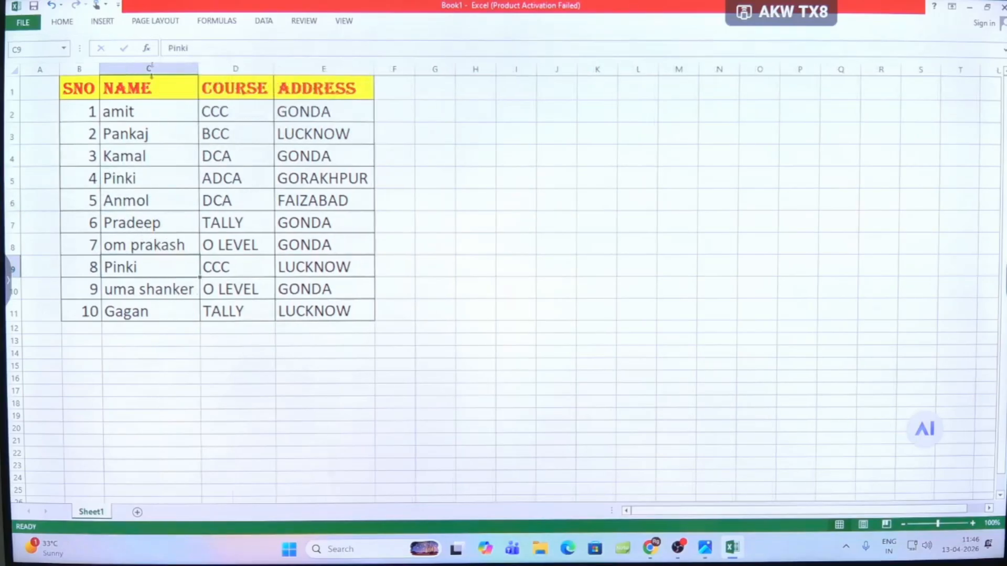
{"action": "left_click", "coordinate": [155, 246]}
{"action": "left_click", "coordinate": [149, 140]}
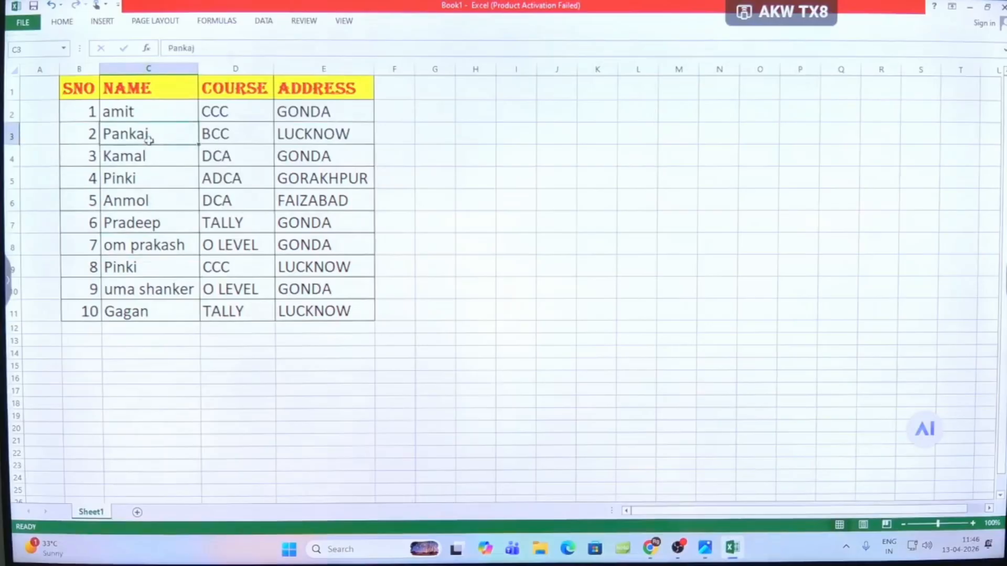
{"action": "left_click", "coordinate": [147, 176]}
{"action": "left_click", "coordinate": [149, 244]}
{"action": "left_click", "coordinate": [153, 309]}
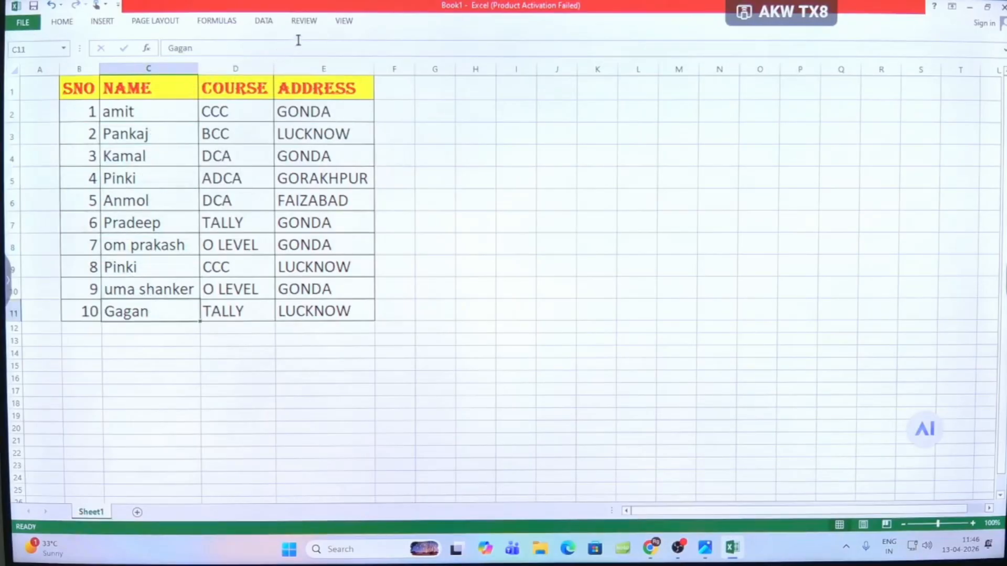
{"action": "left_click", "coordinate": [303, 22]}
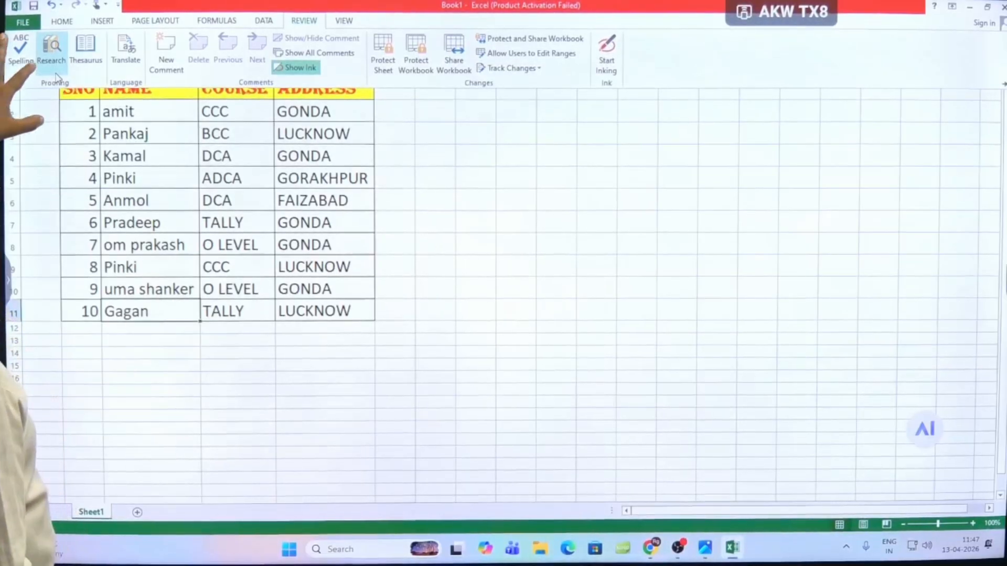
{"action": "left_click", "coordinate": [52, 55]}
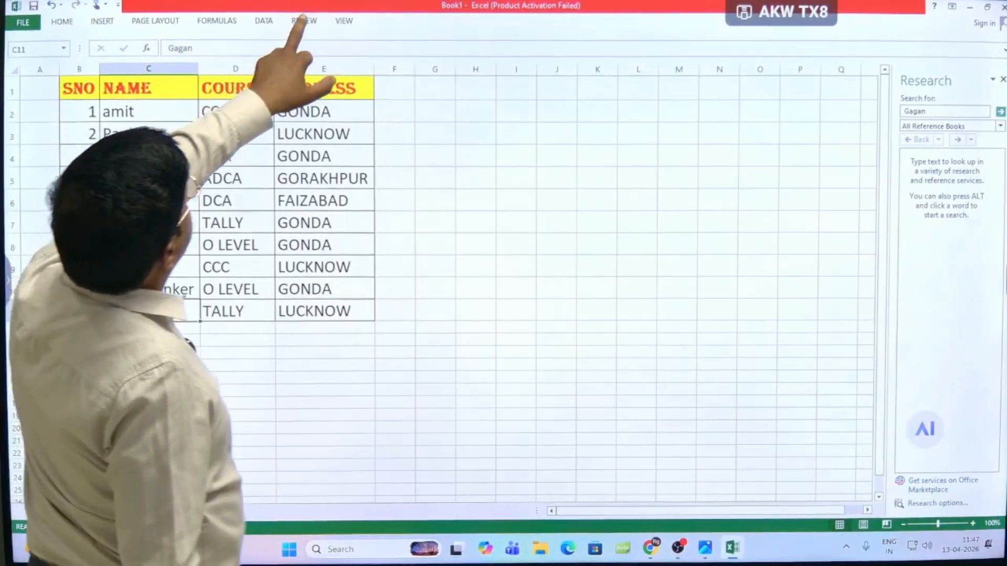
{"action": "left_click", "coordinate": [304, 21]}
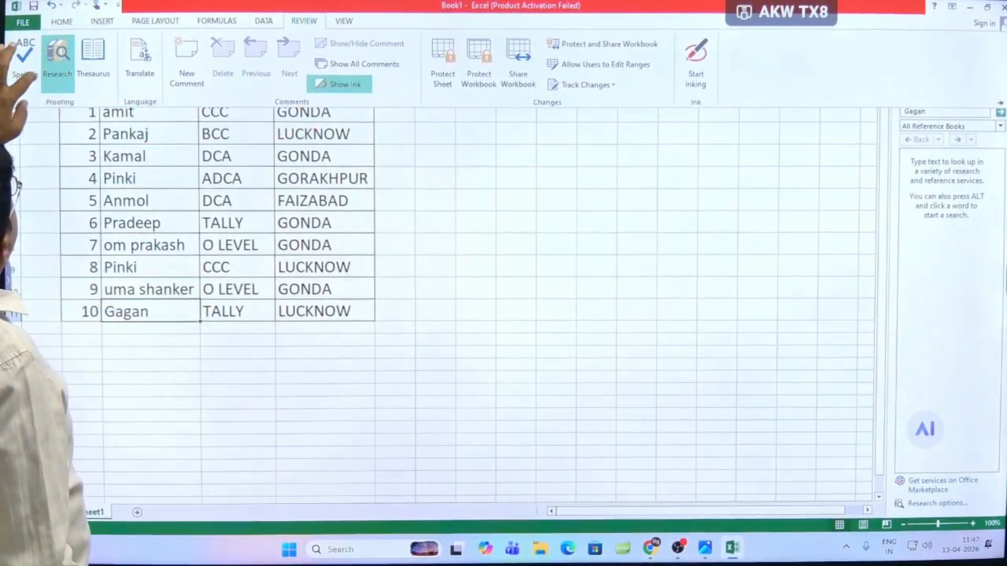
{"action": "left_click", "coordinate": [58, 55]}
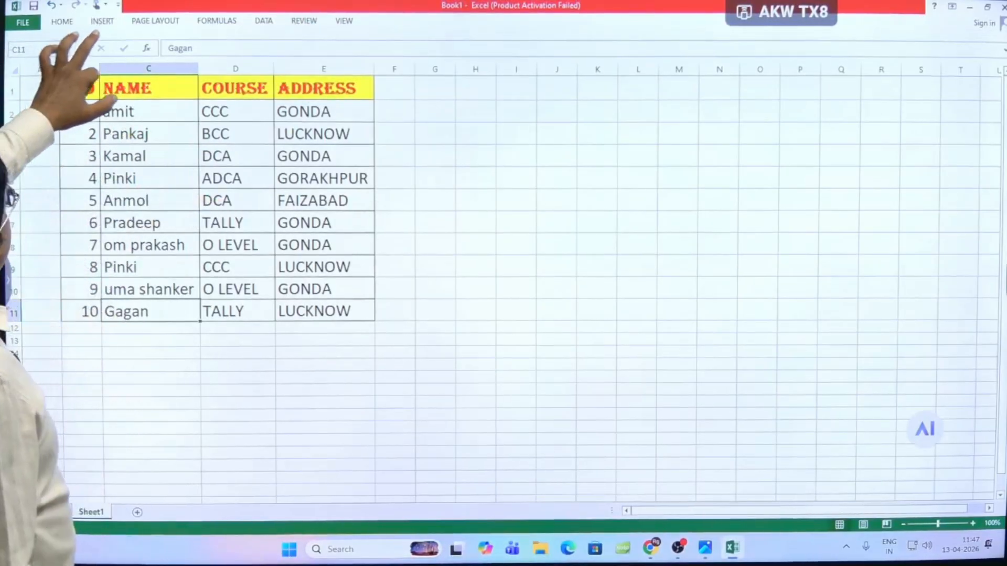
- Look up the name in cell C2 with Research, searching in All Reference Books
{"action": "left_click", "coordinate": [303, 20]}
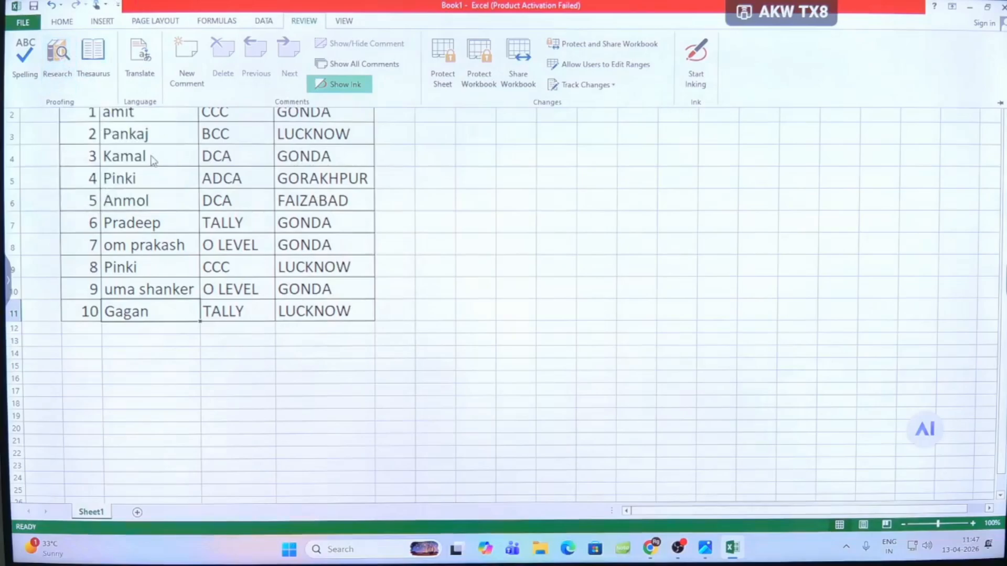
{"action": "left_click", "coordinate": [138, 126]}
{"action": "left_click", "coordinate": [128, 110]}
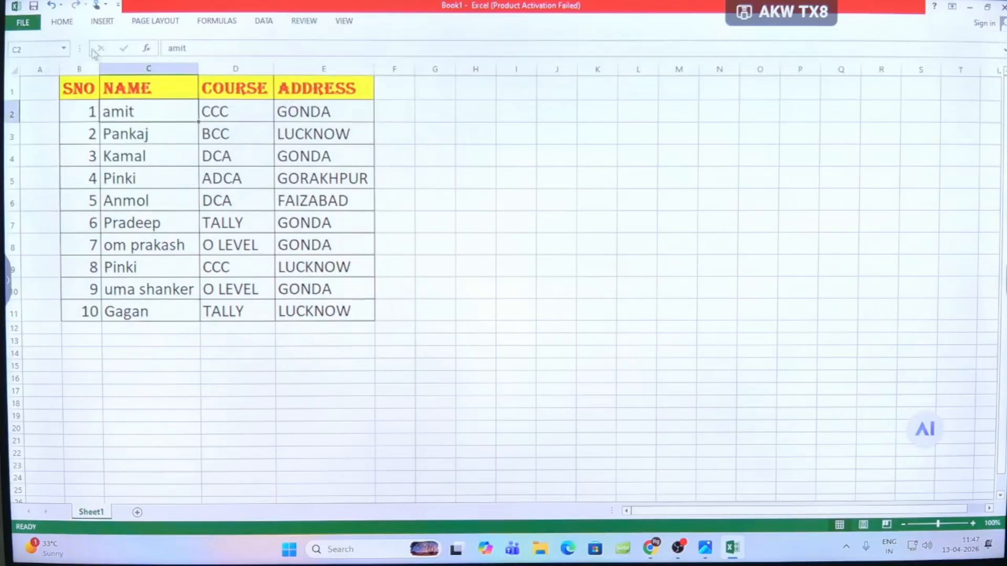
{"action": "left_click", "coordinate": [304, 21]}
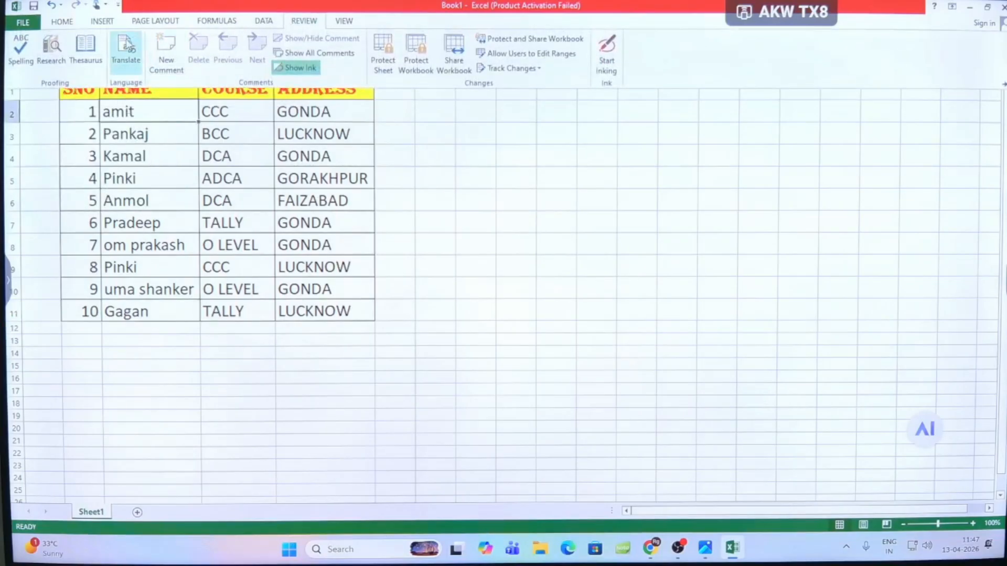
{"action": "left_click", "coordinate": [50, 50]}
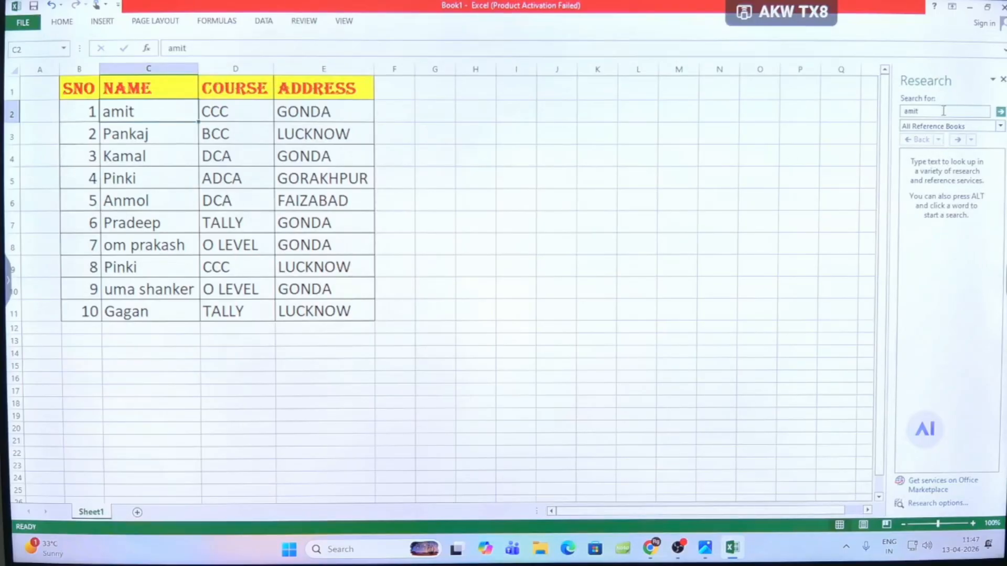
{"action": "left_click", "coordinate": [1001, 112]}
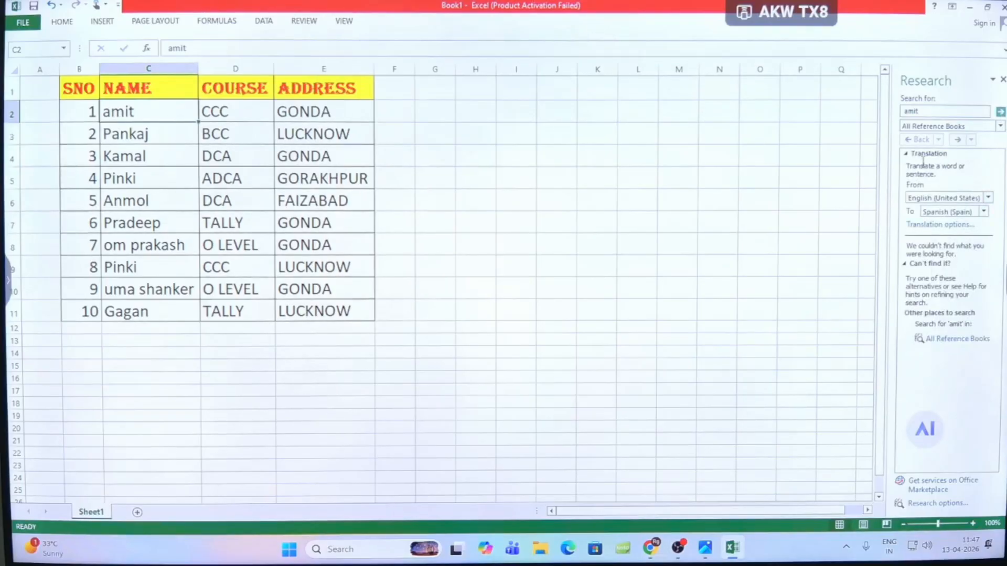
- Look up the name in C2 and the word GROCERY in the Thesaurus, and close the Research and Thesaurus panes
{"action": "left_click", "coordinate": [305, 22]}
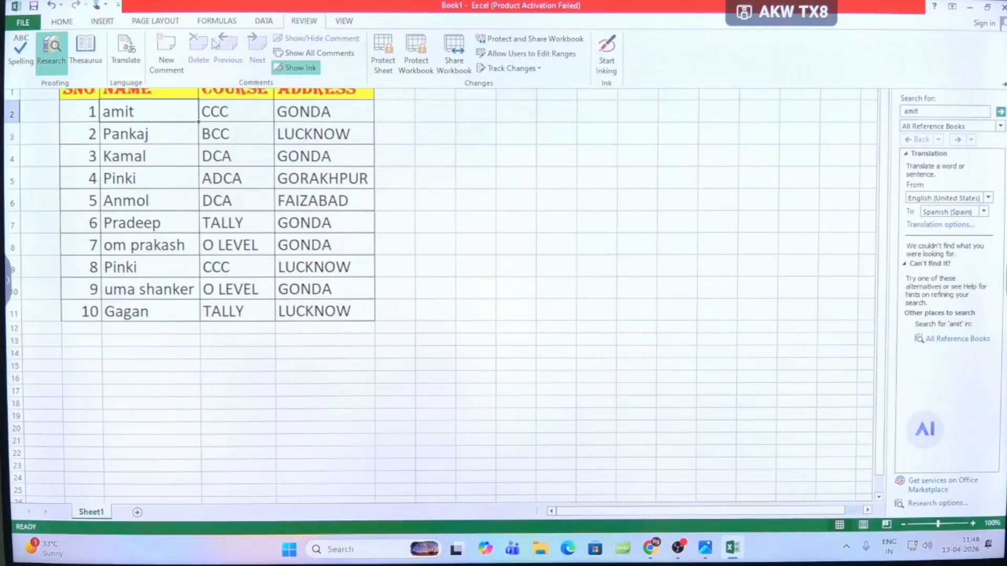
{"action": "left_click", "coordinate": [87, 53]}
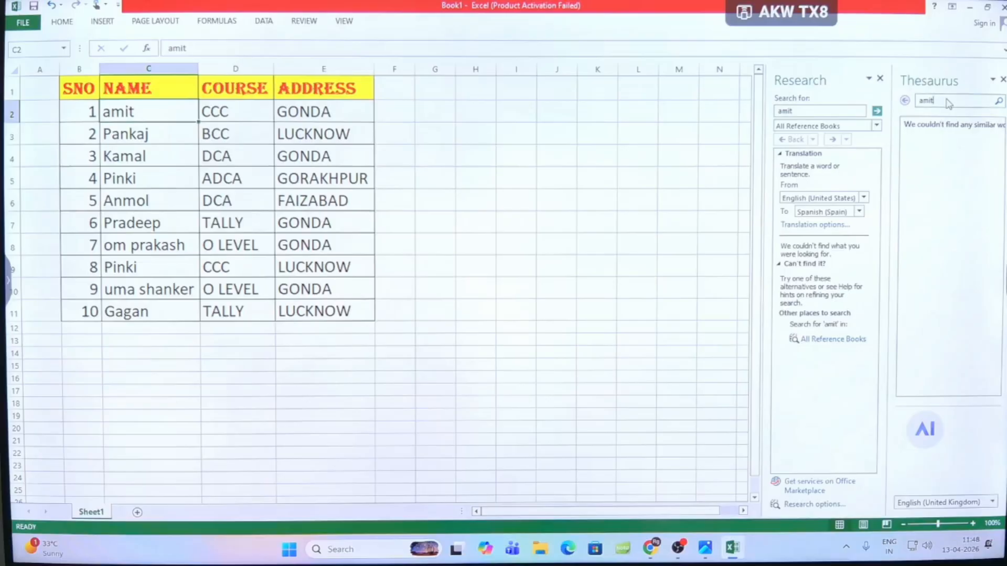
{"action": "left_click_drag", "start_coordinate": [948, 102], "coordinate": [921, 104]}
{"action": "type", "text": "AP"}
{"action": "type", "text": "ERY"}
{"action": "left_click", "coordinate": [881, 79]}
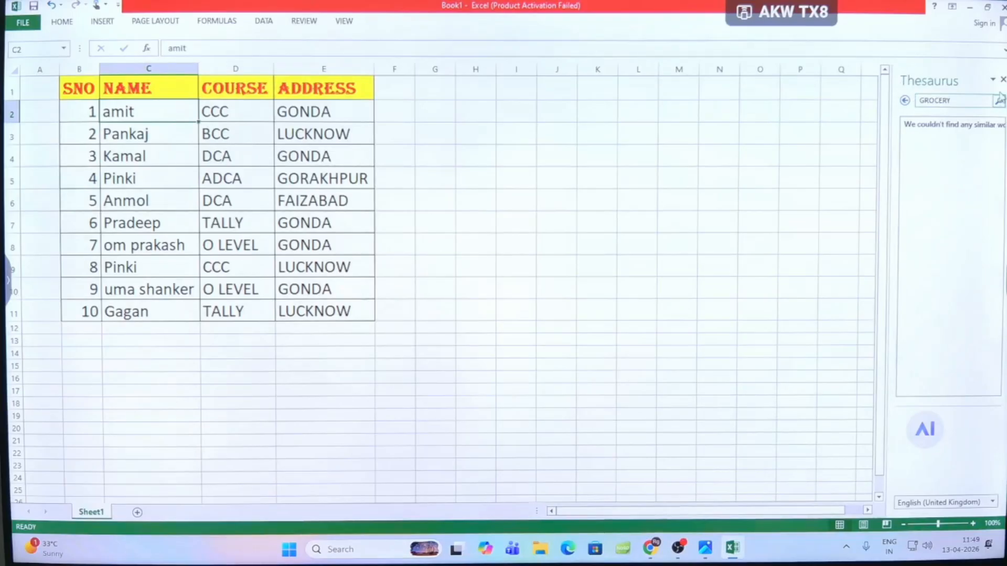
{"action": "left_click", "coordinate": [1003, 79]}
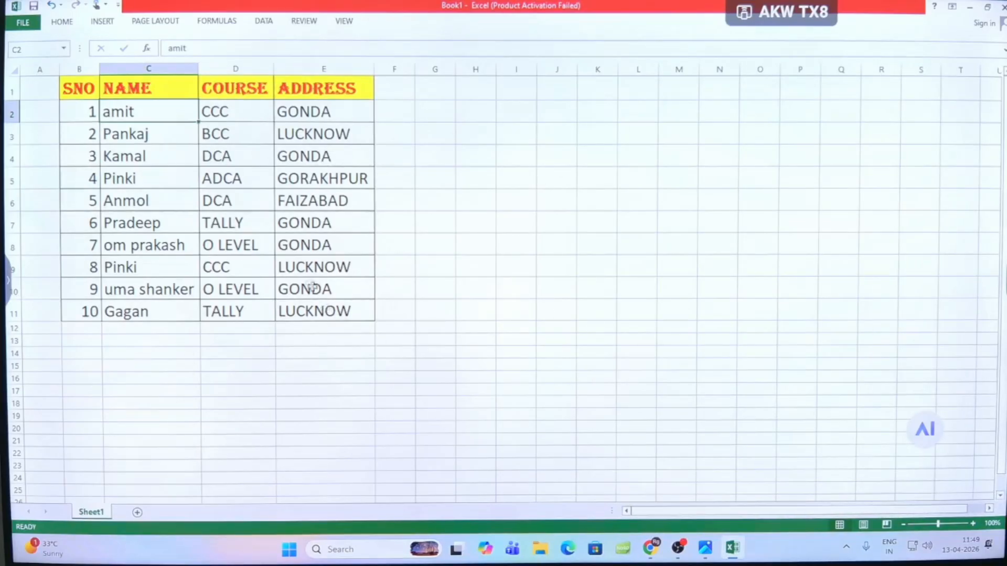
- Enter GARMENTS in cell H2 and AutoFit column H so that the word fits
{"action": "left_click", "coordinate": [476, 116]}
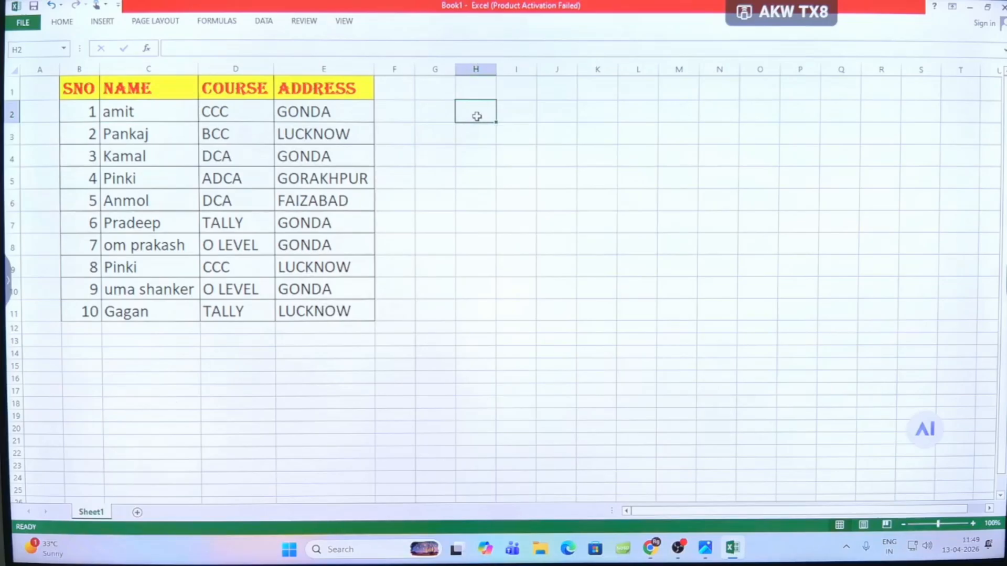
{"action": "type", "text": "GARMENTS"}
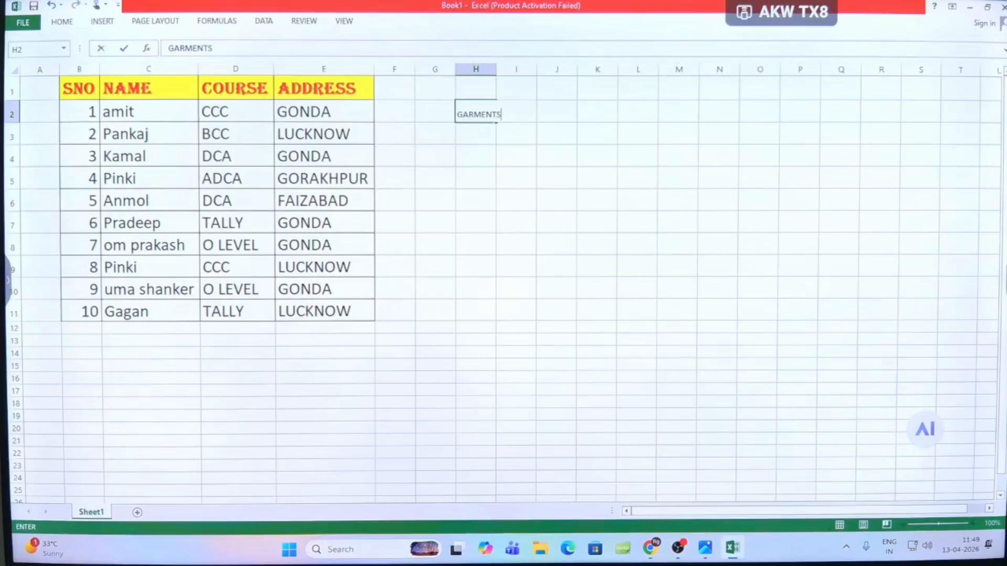
{"action": "left_click", "coordinate": [488, 159]}
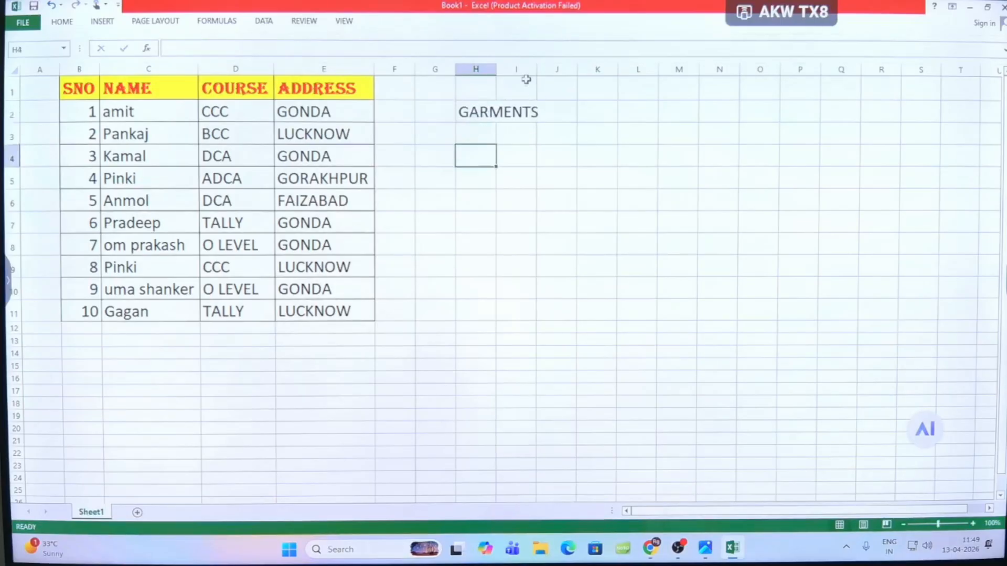
{"action": "left_click", "coordinate": [486, 112]}
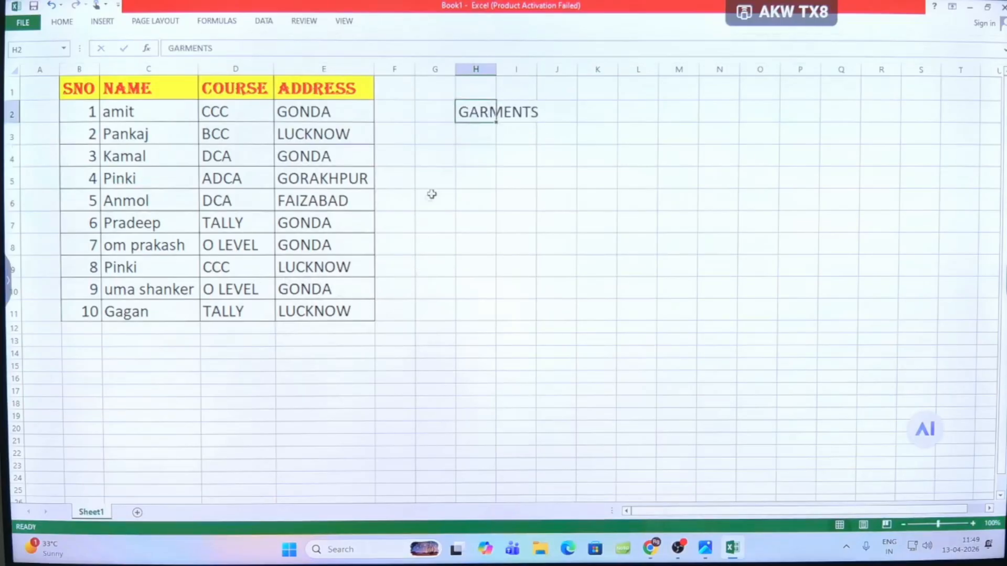
{"action": "double_click", "coordinate": [495, 69]}
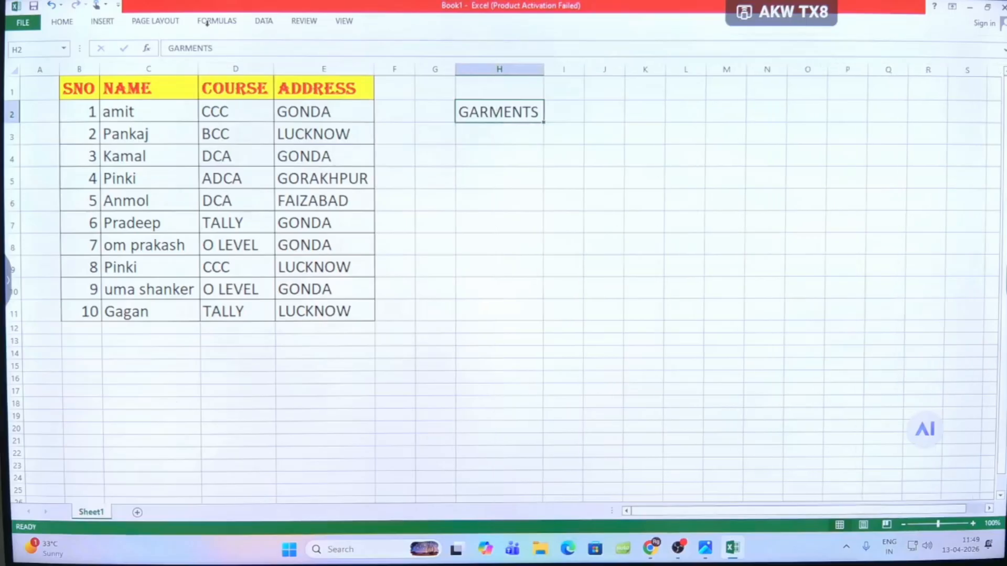
- Look up words similar to GARMENTS in cell H2 with the Thesaurus
{"action": "left_click", "coordinate": [303, 21]}
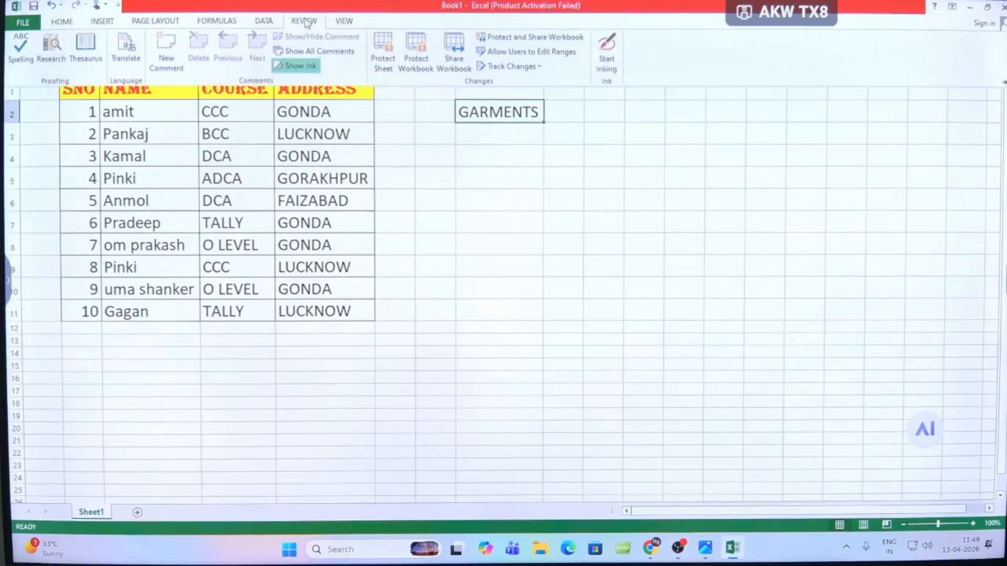
{"action": "left_click", "coordinate": [85, 53]}
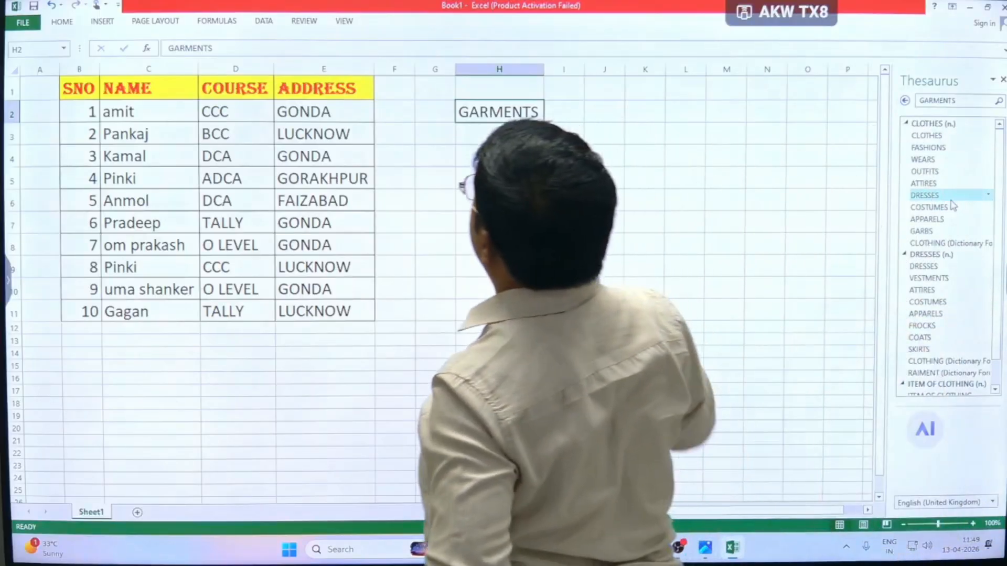
{"action": "left_click", "coordinate": [304, 21]}
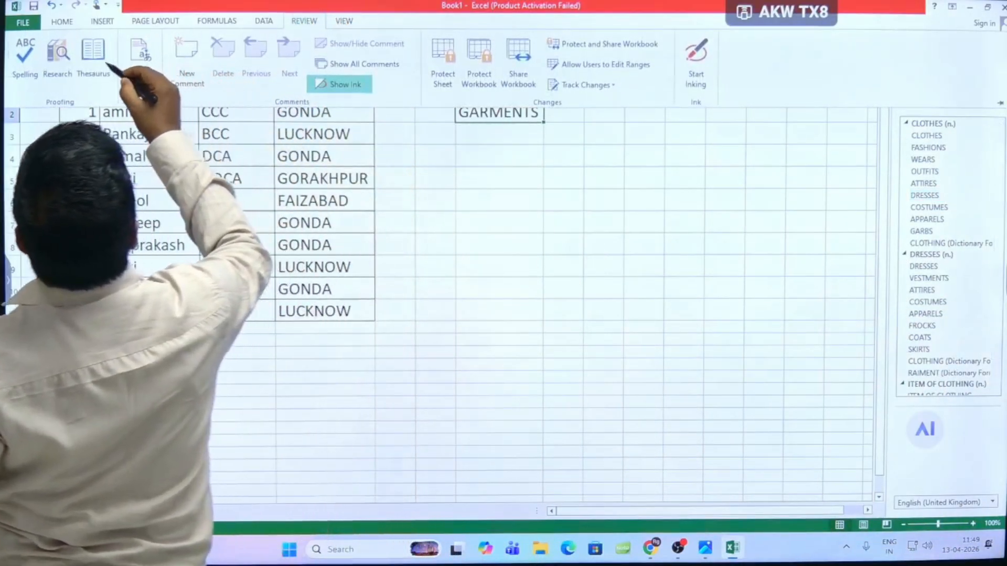
{"action": "mouse_move", "coordinate": [88, 47]}
{"action": "left_mouse_down"}
{"action": "mouse_move", "coordinate": [270, 168]}
{"action": "mouse_move", "coordinate": [454, 245]}
{"action": "mouse_move", "coordinate": [469, 231]}
{"action": "mouse_move", "coordinate": [459, 258]}
{"action": "mouse_move", "coordinate": [568, 238]}
{"action": "left_mouse_up"}
{"action": "left_click", "coordinate": [496, 237]}
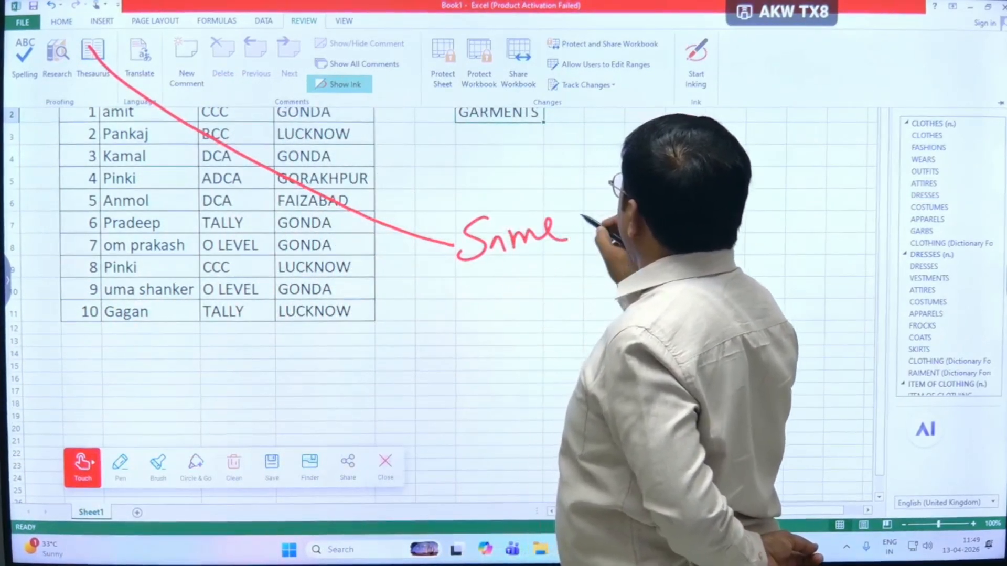
{"action": "mouse_move", "coordinate": [580, 205]}
{"action": "left_mouse_down"}
{"action": "mouse_move", "coordinate": [585, 216]}
{"action": "mouse_move", "coordinate": [627, 204]}
{"action": "left_mouse_up"}
{"action": "left_click_drag", "start_coordinate": [514, 271], "coordinate": [695, 195]}
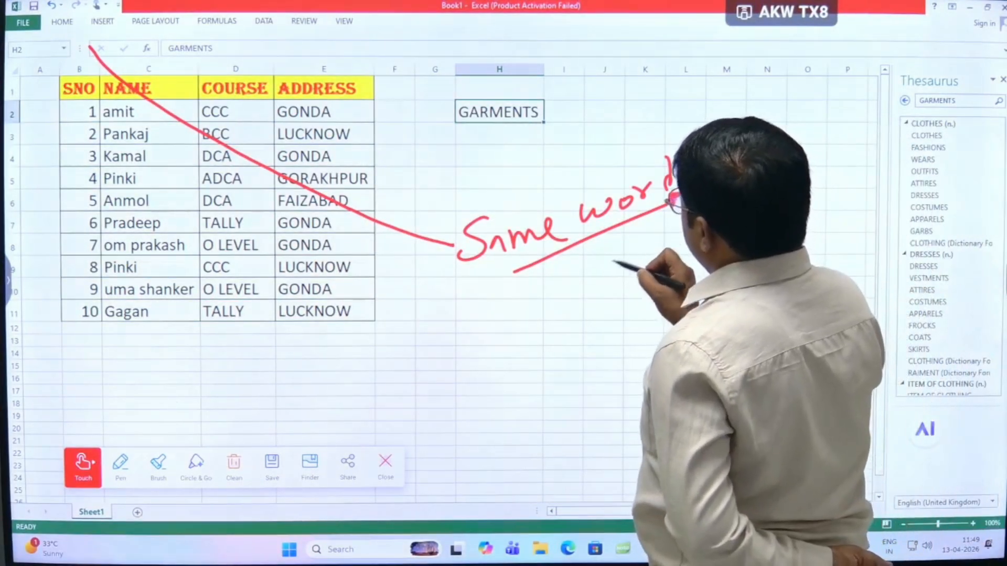
{"action": "mouse_move", "coordinate": [625, 247]}
{"action": "left_mouse_down"}
{"action": "mouse_move", "coordinate": [635, 267]}
{"action": "mouse_move", "coordinate": [682, 231]}
{"action": "mouse_move", "coordinate": [704, 231]}
{"action": "mouse_move", "coordinate": [701, 204]}
{"action": "mouse_move", "coordinate": [655, 242]}
{"action": "left_mouse_up"}
{"action": "mouse_move", "coordinate": [701, 204]}
{"action": "left_mouse_down"}
{"action": "mouse_move", "coordinate": [732, 183]}
{"action": "mouse_move", "coordinate": [799, 179]}
{"action": "left_mouse_up"}
{"action": "mouse_move", "coordinate": [773, 164]}
{"action": "left_mouse_down"}
{"action": "mouse_move", "coordinate": [804, 189]}
{"action": "mouse_move", "coordinate": [821, 156]}
{"action": "mouse_move", "coordinate": [830, 167]}
{"action": "left_mouse_up"}
{"action": "mouse_move", "coordinate": [847, 146]}
{"action": "left_mouse_down"}
{"action": "mouse_move", "coordinate": [843, 159]}
{"action": "mouse_move", "coordinate": [890, 117]}
{"action": "left_mouse_up"}
{"action": "mouse_move", "coordinate": [740, 239]}
{"action": "left_mouse_down"}
{"action": "mouse_move", "coordinate": [751, 242]}
{"action": "mouse_move", "coordinate": [745, 269]}
{"action": "left_mouse_up"}
{"action": "left_click_drag", "start_coordinate": [765, 226], "coordinate": [768, 251]}
{"action": "mouse_move", "coordinate": [794, 216]}
{"action": "left_mouse_down"}
{"action": "mouse_move", "coordinate": [811, 216]}
{"action": "mouse_move", "coordinate": [707, 270]}
{"action": "left_mouse_up"}
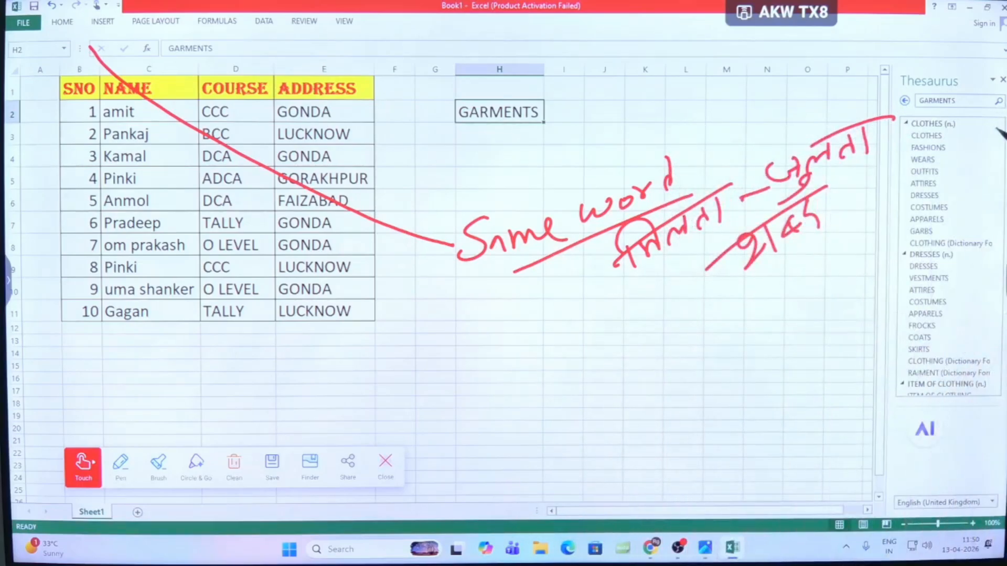
{"action": "left_click_drag", "start_coordinate": [978, 103], "coordinate": [974, 349]}
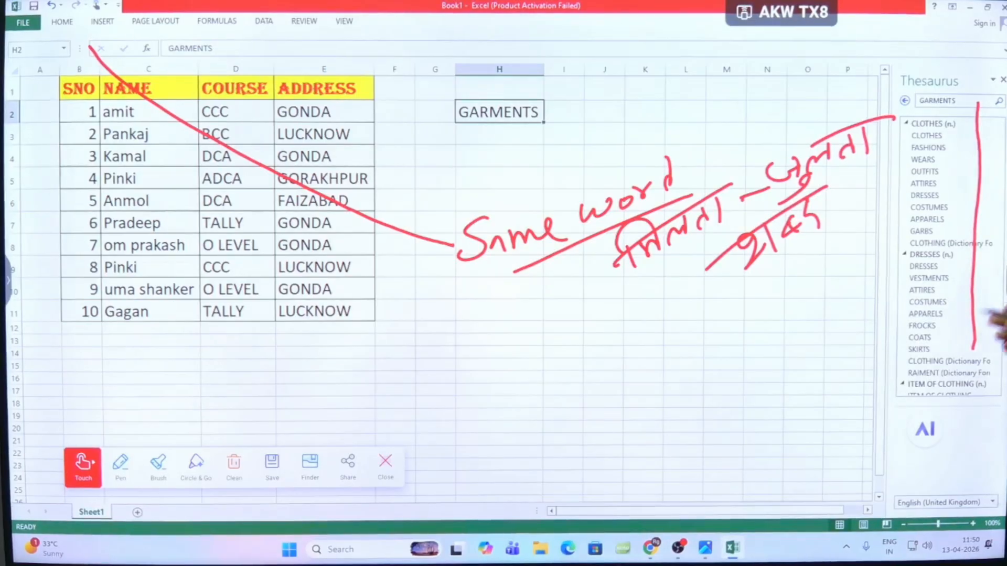
{"action": "mouse_move", "coordinate": [587, 94]}
{"action": "left_mouse_down"}
{"action": "mouse_move", "coordinate": [557, 84]}
{"action": "mouse_move", "coordinate": [582, 144]}
{"action": "left_mouse_up"}
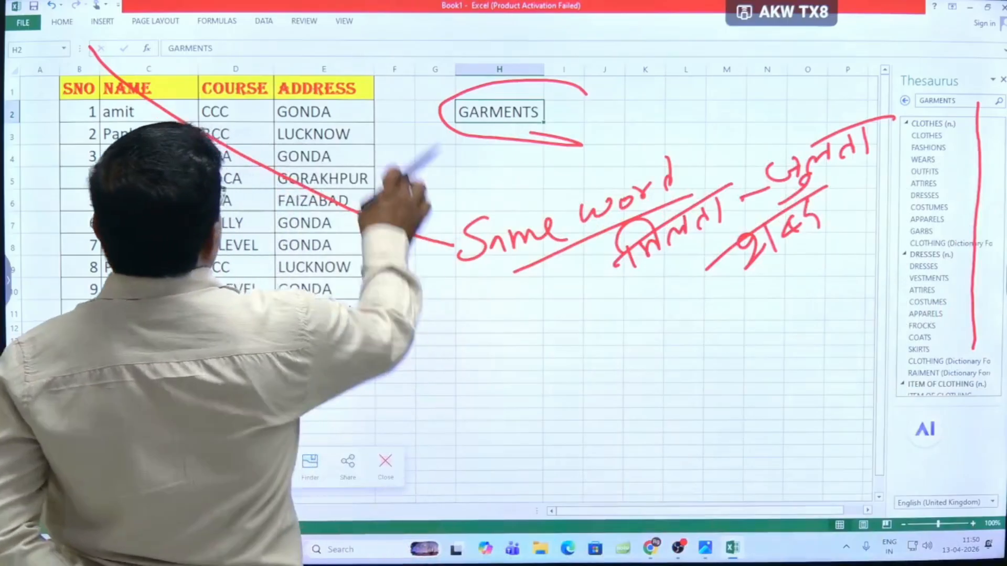
{"action": "left_click", "coordinate": [304, 20]}
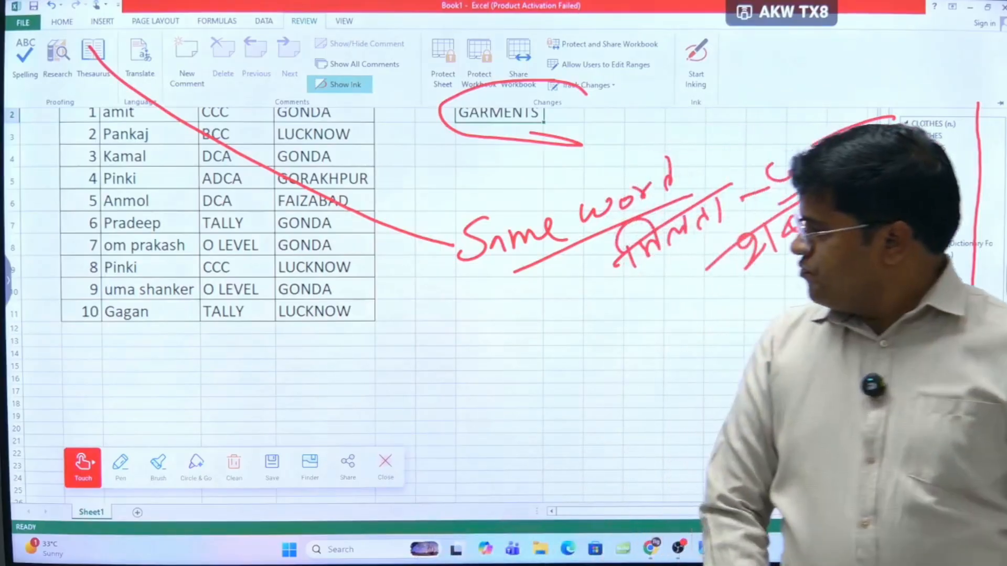
{"action": "left_click", "coordinate": [385, 462]}
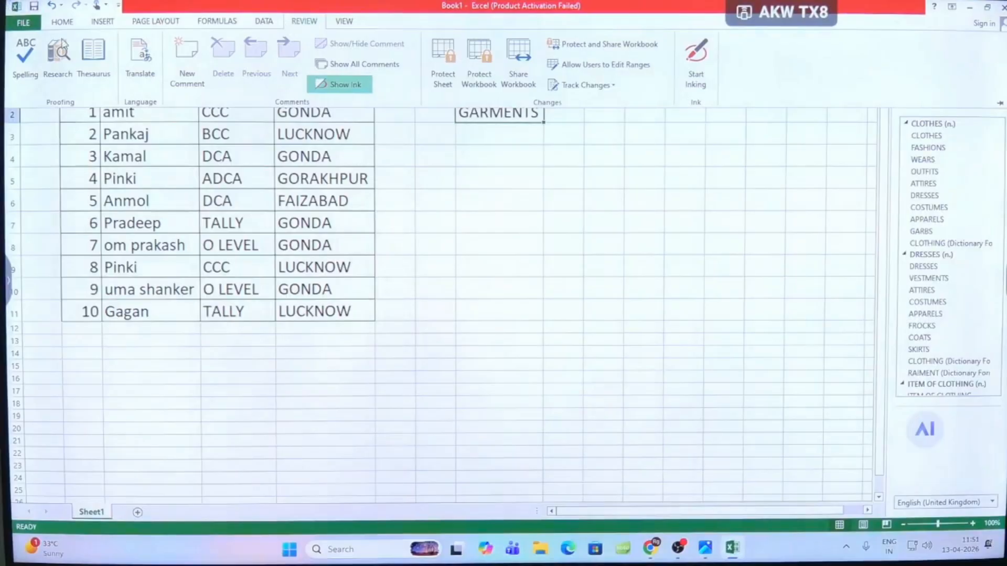
- Close the Thesaurus and look up the English to Spanish translation of GARMENTS in cell H2 with Translate
{"action": "left_click", "coordinate": [478, 161]}
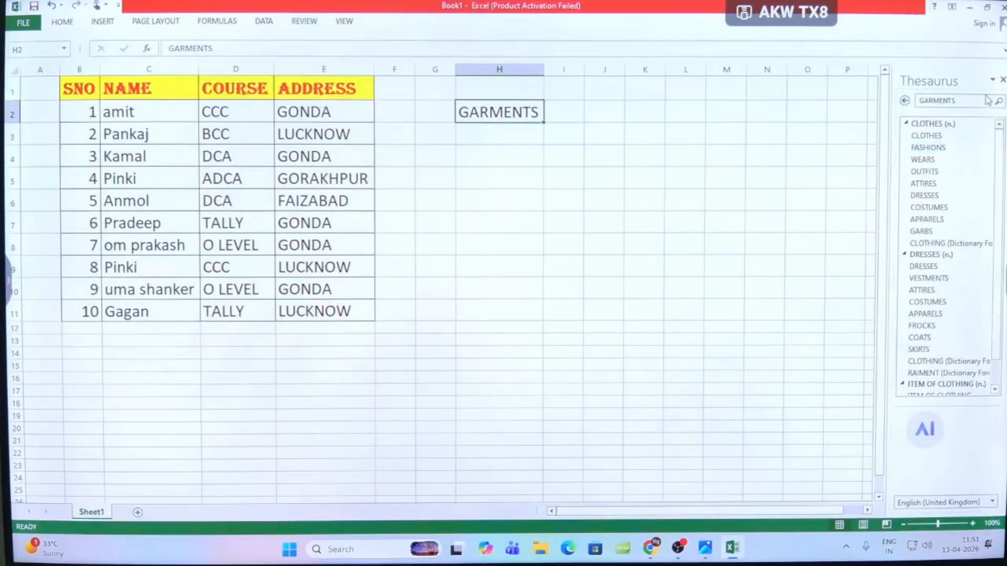
{"action": "left_click", "coordinate": [1003, 80]}
{"action": "left_click", "coordinate": [500, 112]}
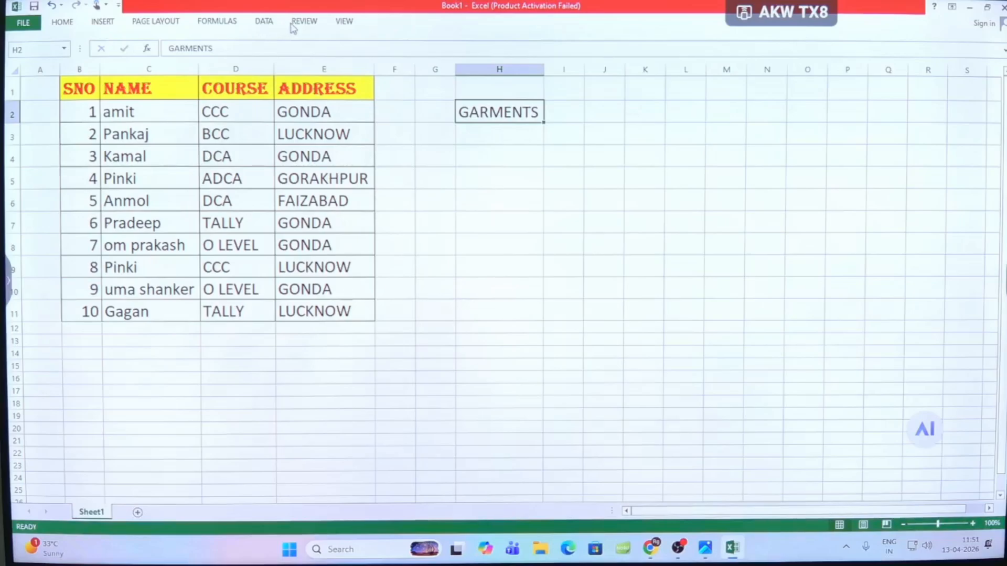
{"action": "left_click", "coordinate": [296, 23]}
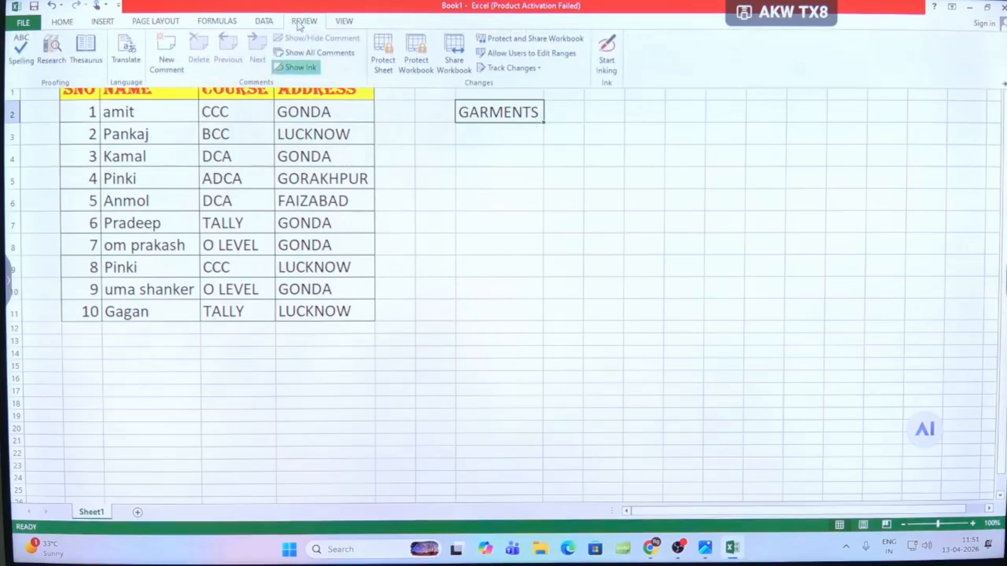
{"action": "left_click", "coordinate": [125, 57]}
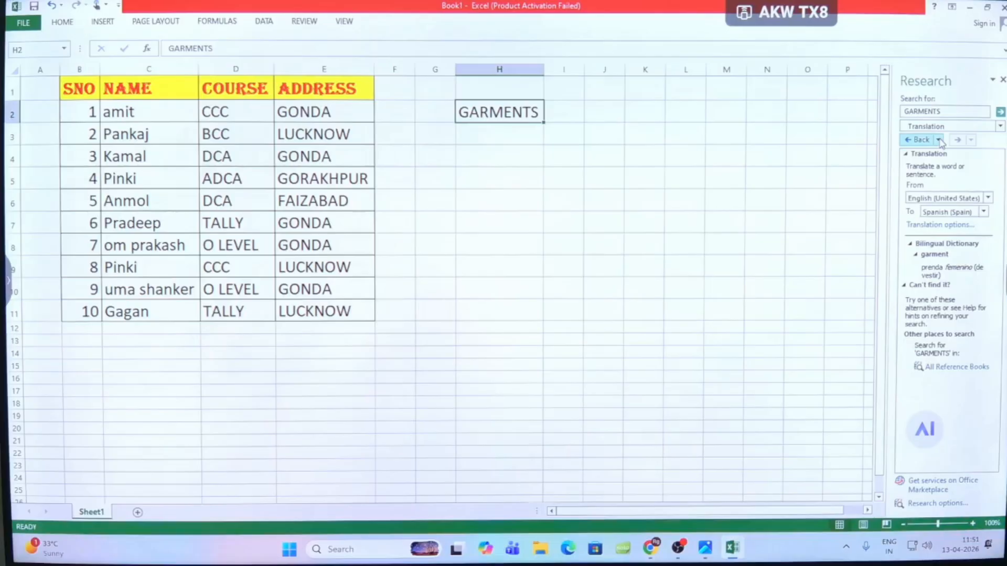
- Search for GARMENTS in the Thesaurus: French (France) reference and select cell H2 again
{"action": "left_click", "coordinate": [1000, 127]}
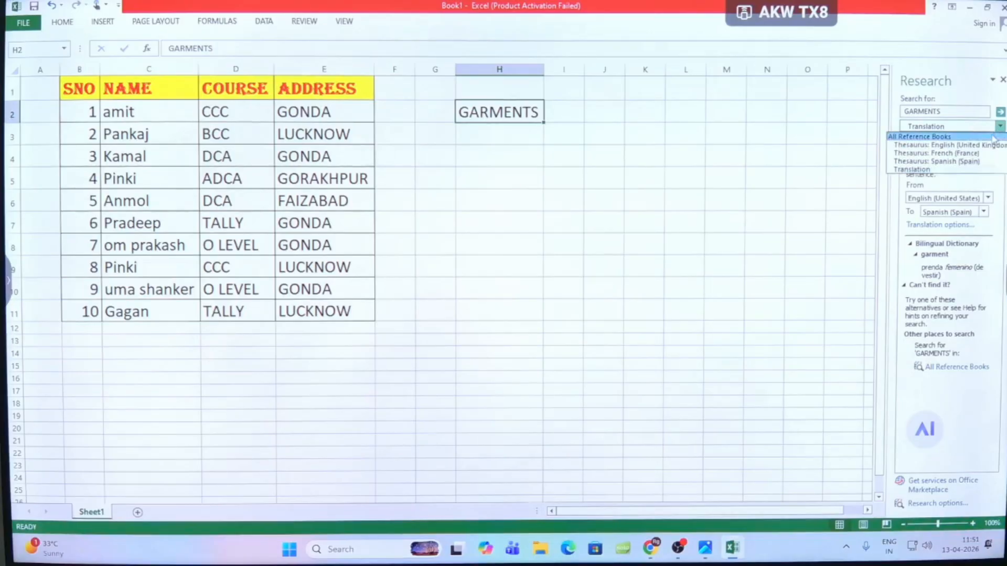
{"action": "left_click", "coordinate": [980, 156]}
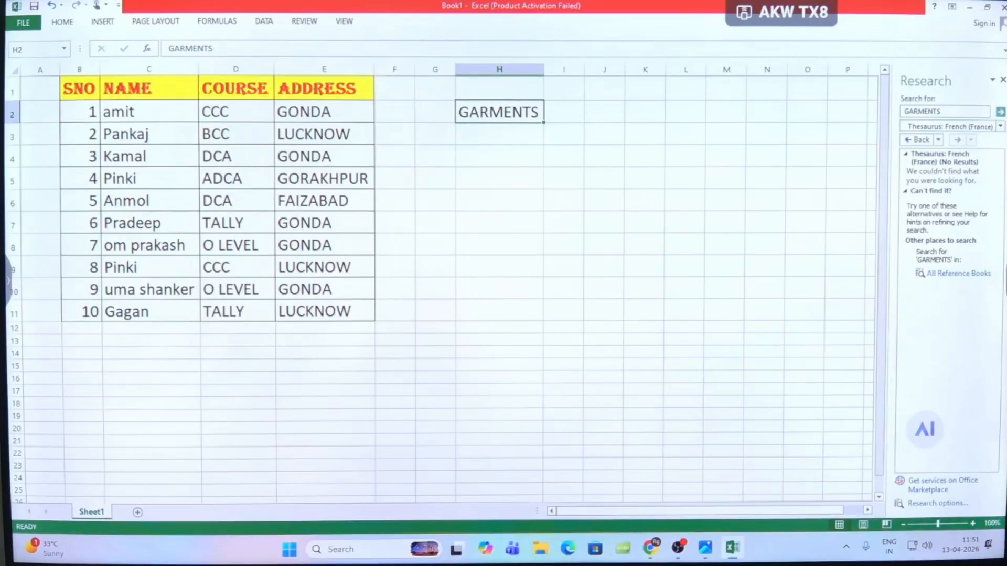
{"action": "left_click", "coordinate": [549, 181]}
{"action": "left_click", "coordinate": [483, 117]}
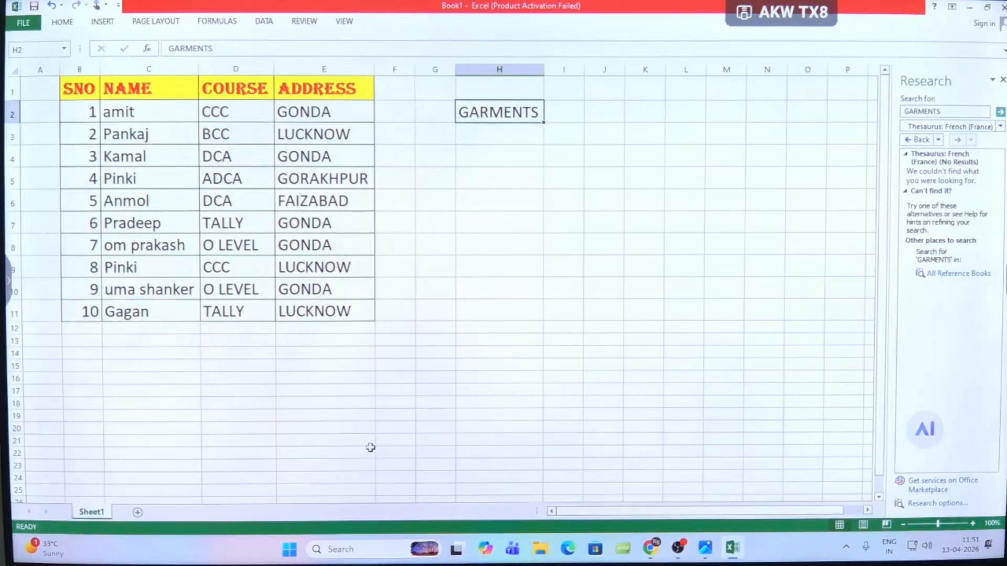
{"action": "left_click", "coordinate": [303, 22]}
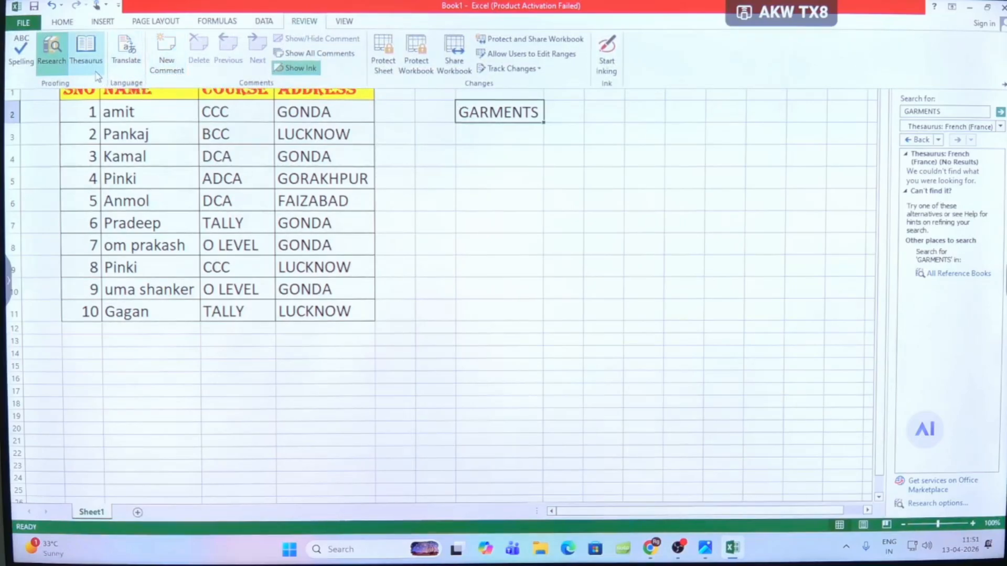
- Look up the translation of GARMENTS, check the available target languages, and view the translation options without changing them
{"action": "left_click", "coordinate": [124, 50]}
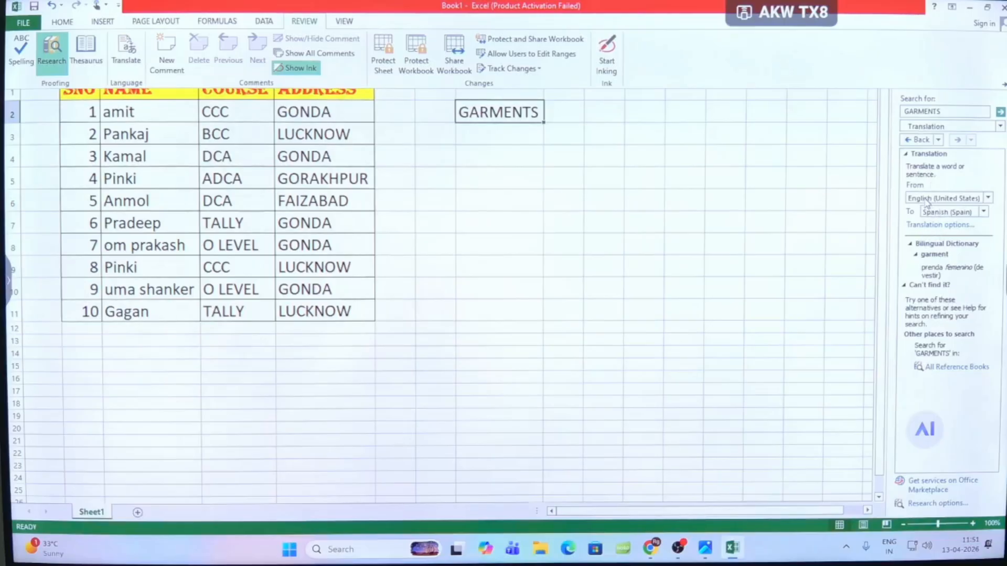
{"action": "left_click", "coordinate": [946, 217]}
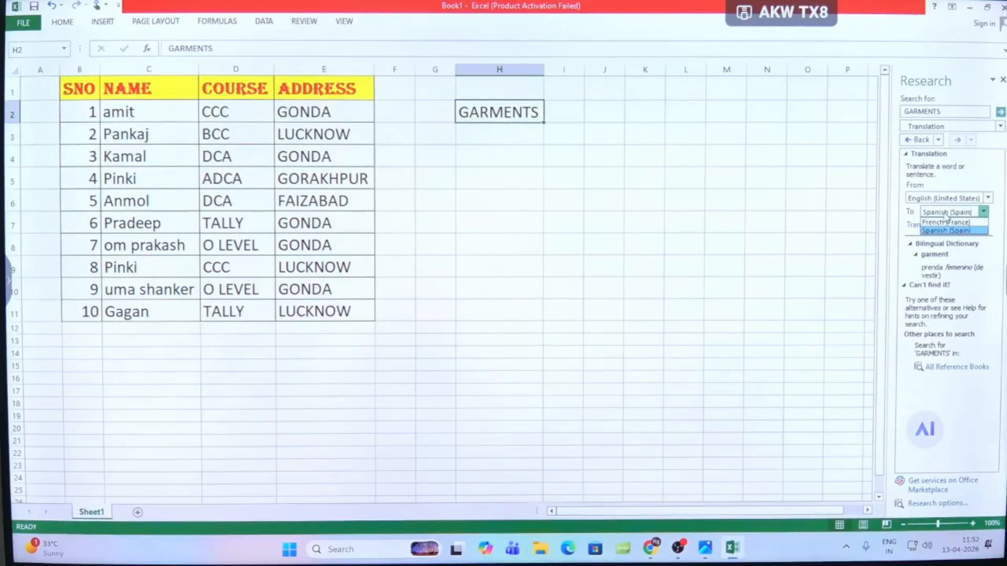
{"action": "left_click", "coordinate": [961, 245]}
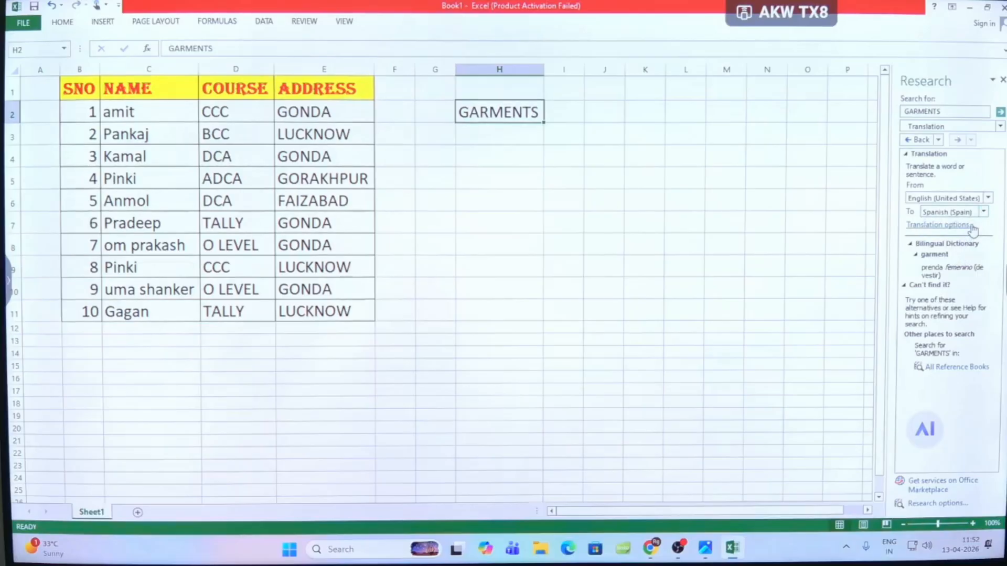
{"action": "left_click", "coordinate": [965, 225]}
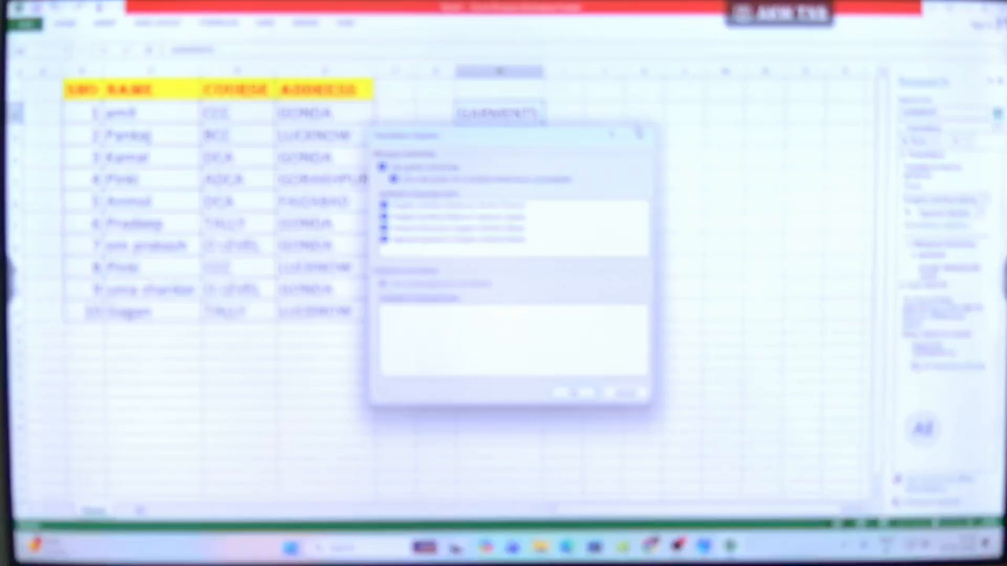
{"action": "left_click", "coordinate": [641, 135]}
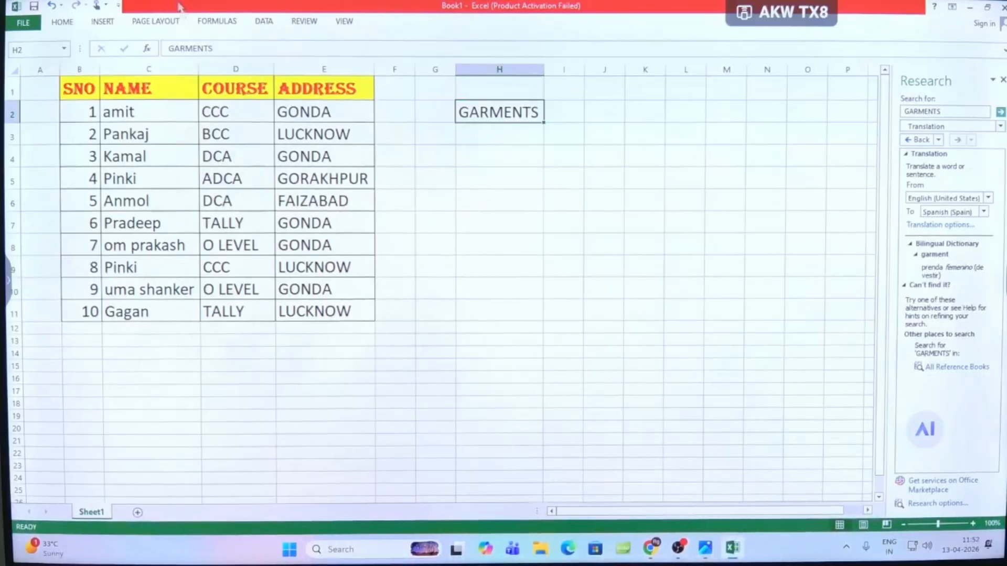
- Add a comment to cell C2 with the sample text HJFGYHGHJGJ HJJGVFHGVH GFJHG VCHJVGBHJ HGGCVVHB
{"action": "left_click", "coordinate": [306, 23]}
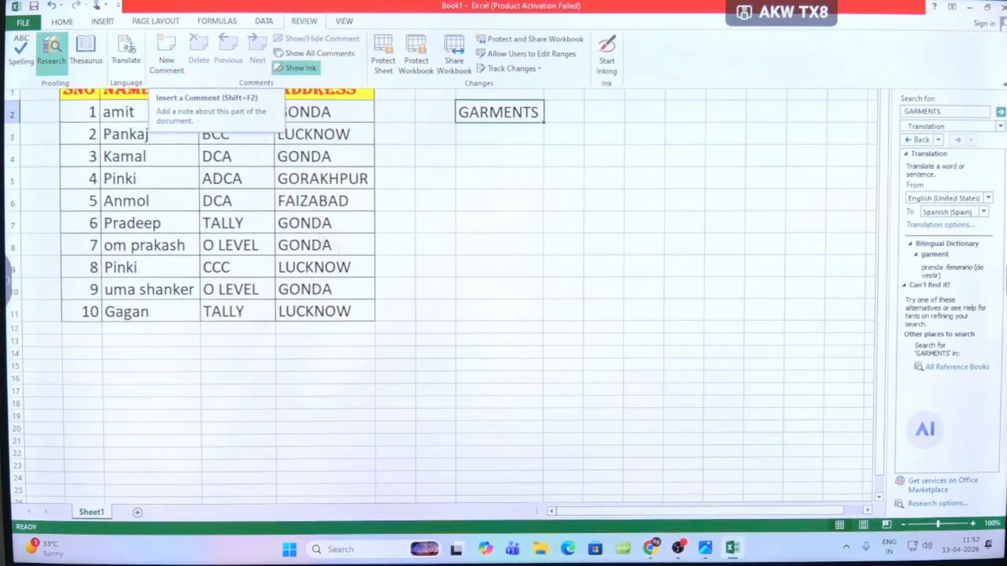
{"action": "left_click", "coordinate": [405, 216]}
{"action": "left_click", "coordinate": [137, 114]}
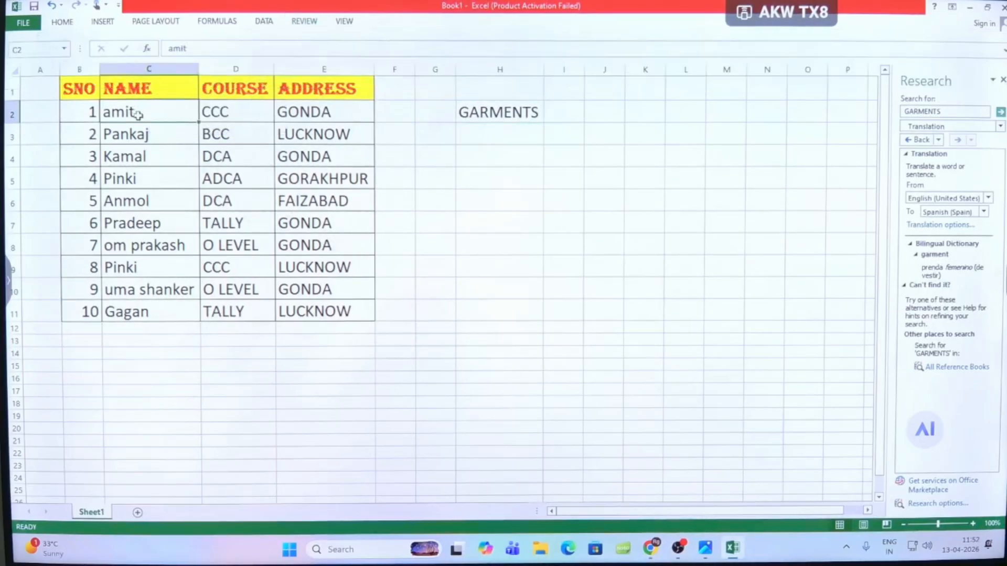
{"action": "left_click", "coordinate": [303, 22]}
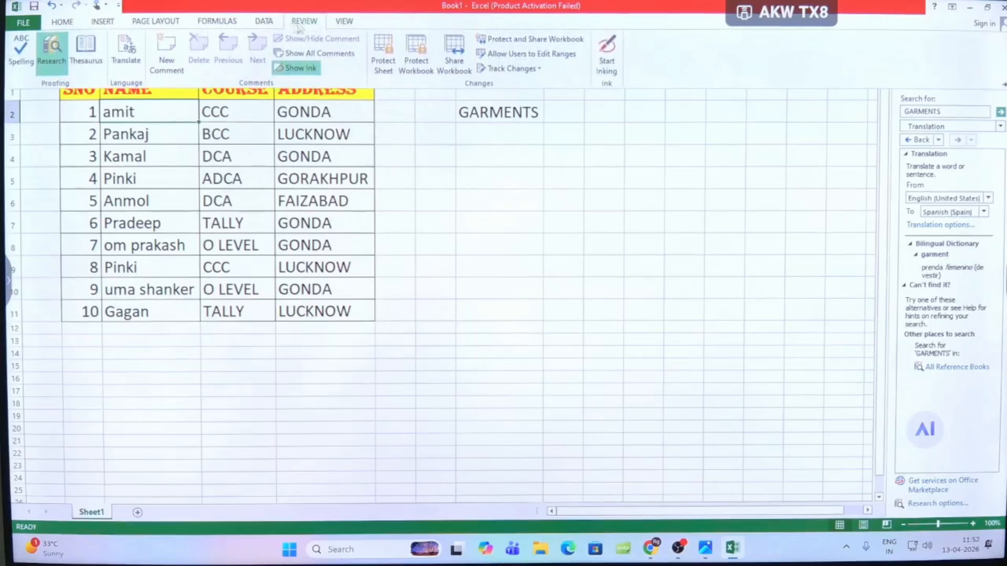
{"action": "left_click", "coordinate": [168, 46]}
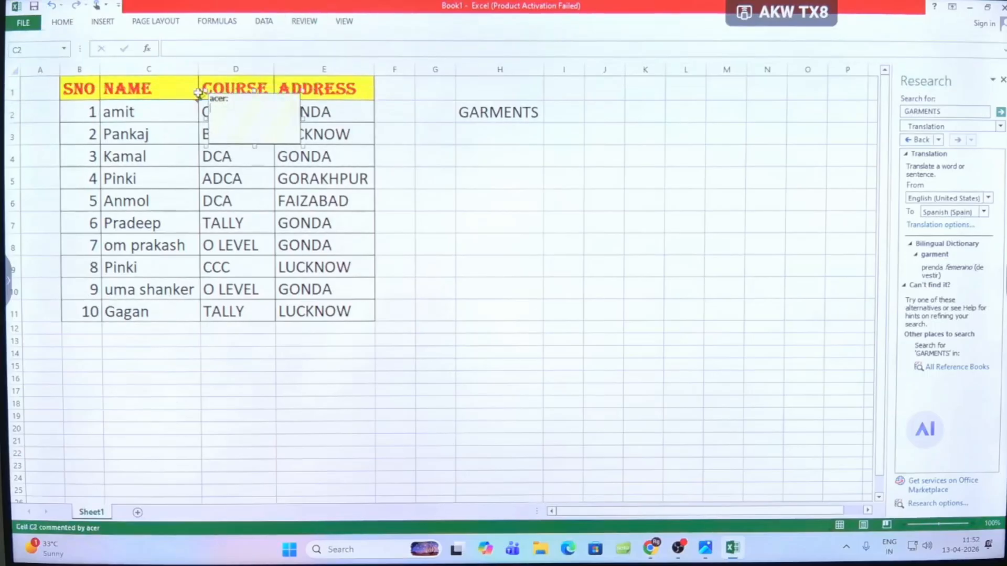
{"action": "left_click", "coordinate": [235, 101]}
{"action": "type", "text": "HJJGVFHGVH GFJHG "}
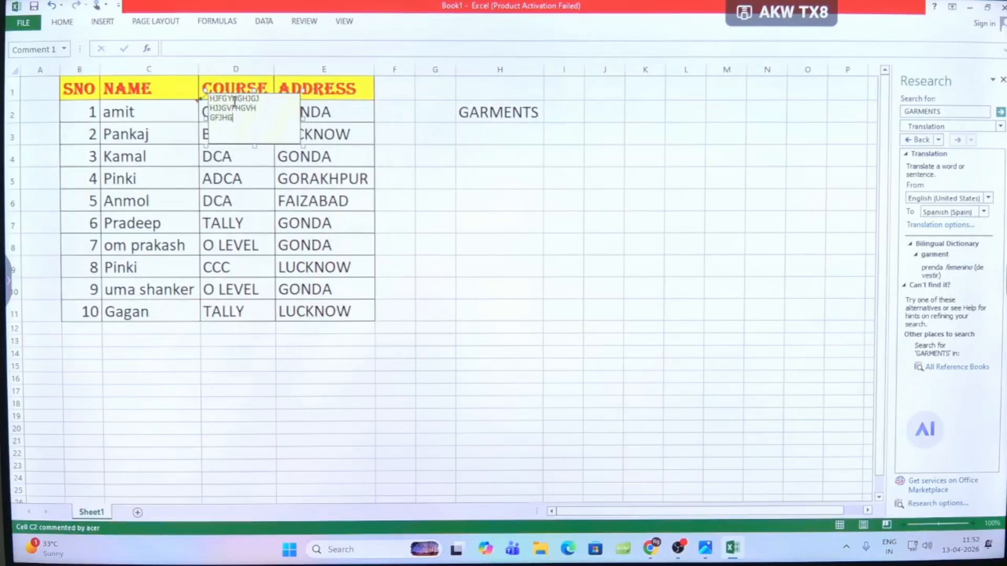
{"action": "type", "text": "VCHJVGBHJ HGGCVVHB"}
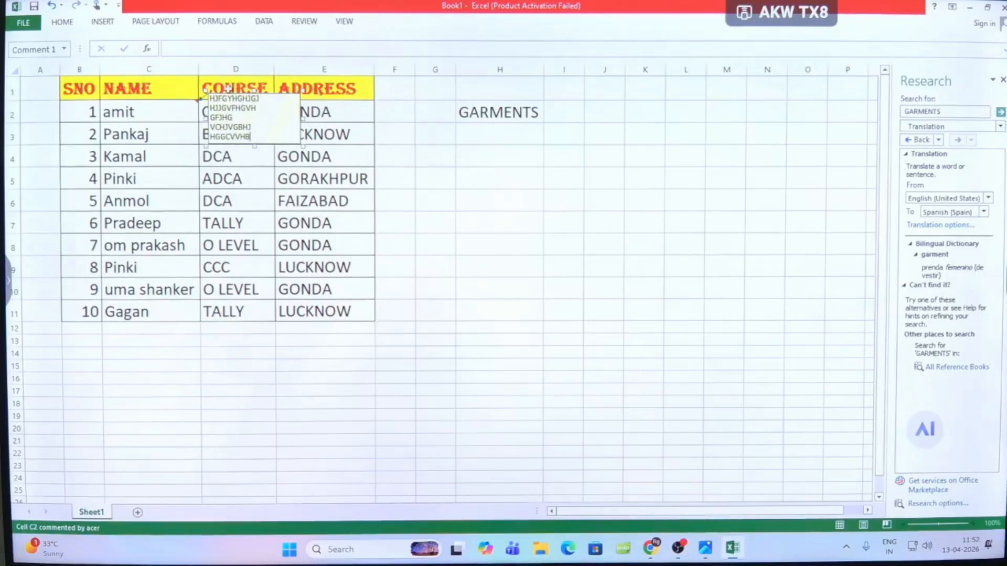
{"action": "left_click", "coordinate": [239, 287]}
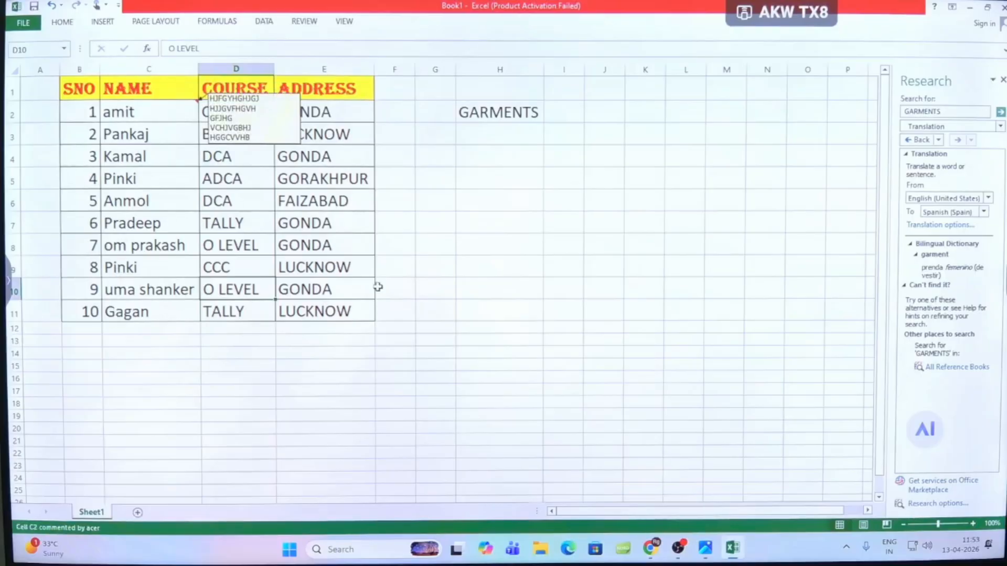
- Add a comment to cell C3, replacing the default author text with a sentence describing the named student as good
{"action": "left_click", "coordinate": [160, 136]}
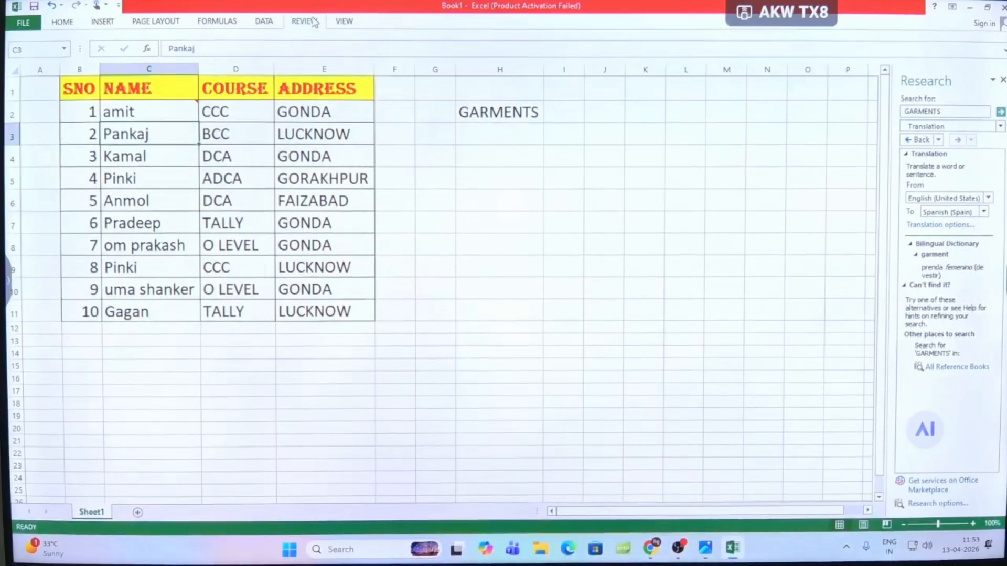
{"action": "left_click", "coordinate": [312, 22]}
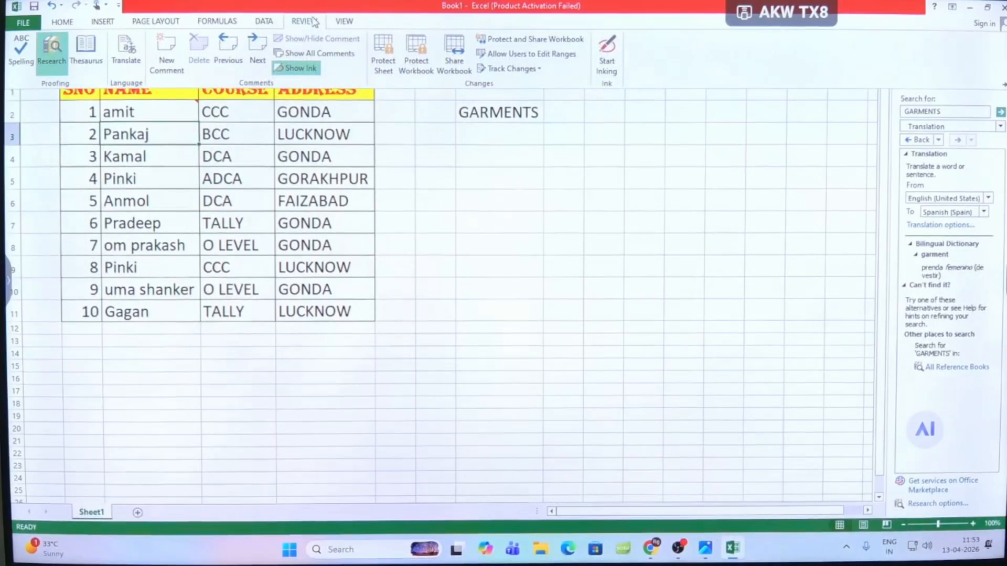
{"action": "left_click", "coordinate": [175, 52]}
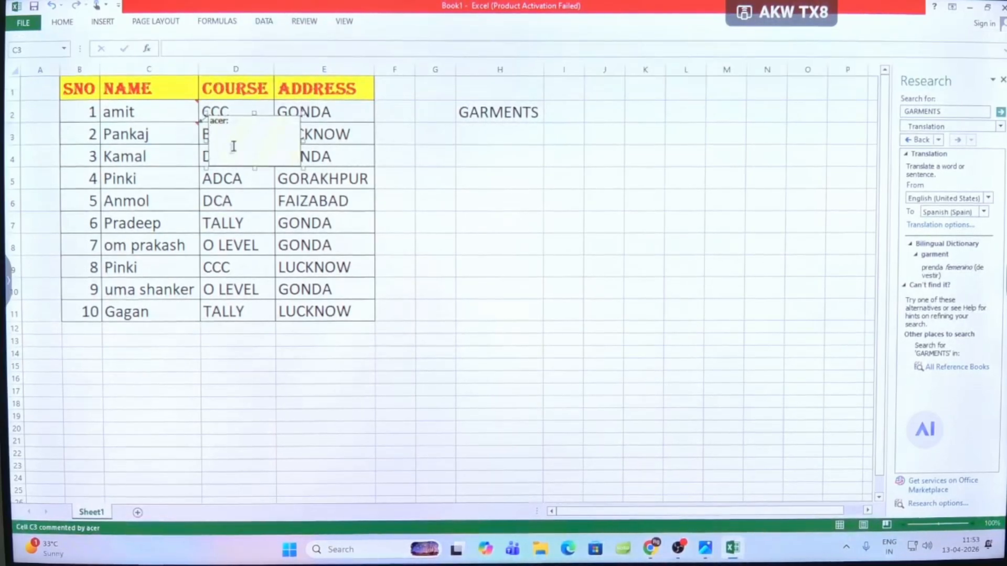
{"action": "left_click", "coordinate": [238, 124]}
{"action": "left_click_drag", "start_coordinate": [239, 124], "coordinate": [201, 120]}
{"action": "key", "text": "BackSpace"}
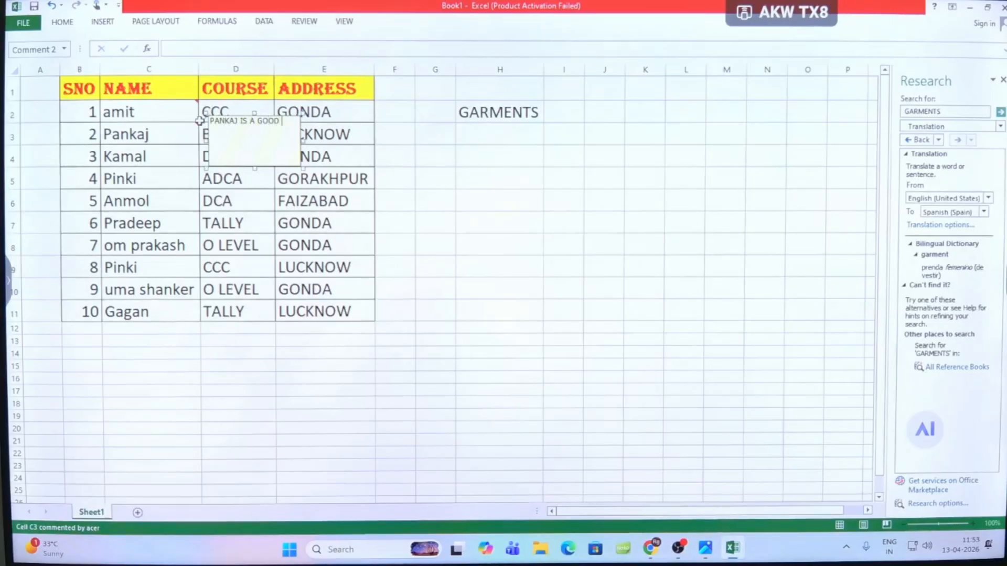
{"action": "type", "text": "UDENTS"}
{"action": "left_click", "coordinate": [236, 250]}
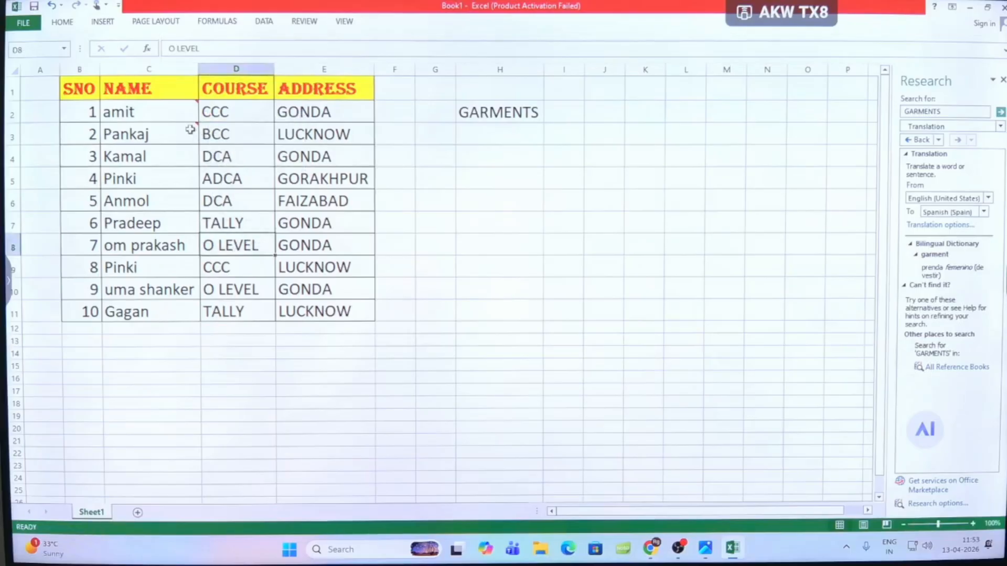
- View the comments attached to name cells C2 and C3
{"action": "mouse_move", "coordinate": [189, 129]}
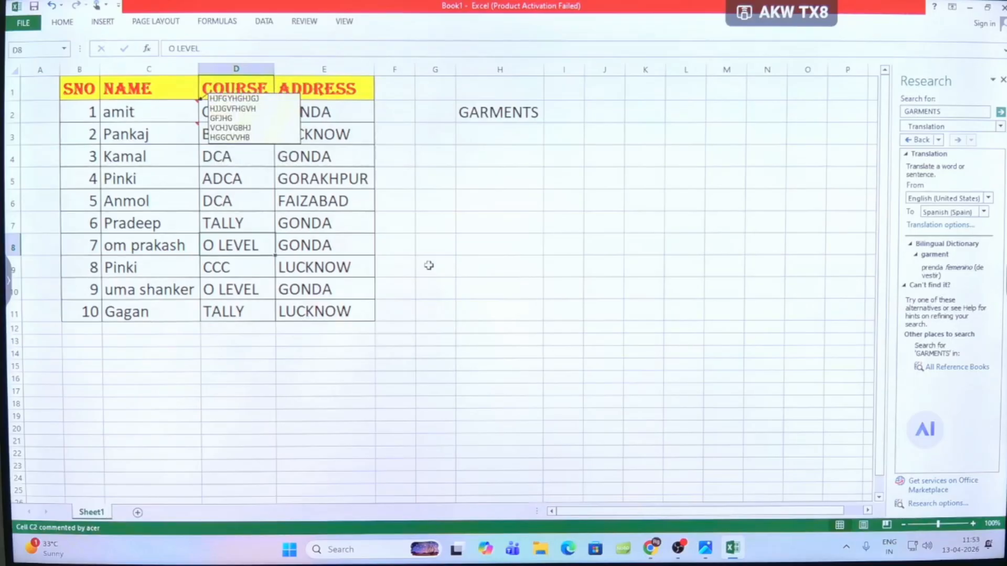
{"action": "left_click", "coordinate": [326, 110]}
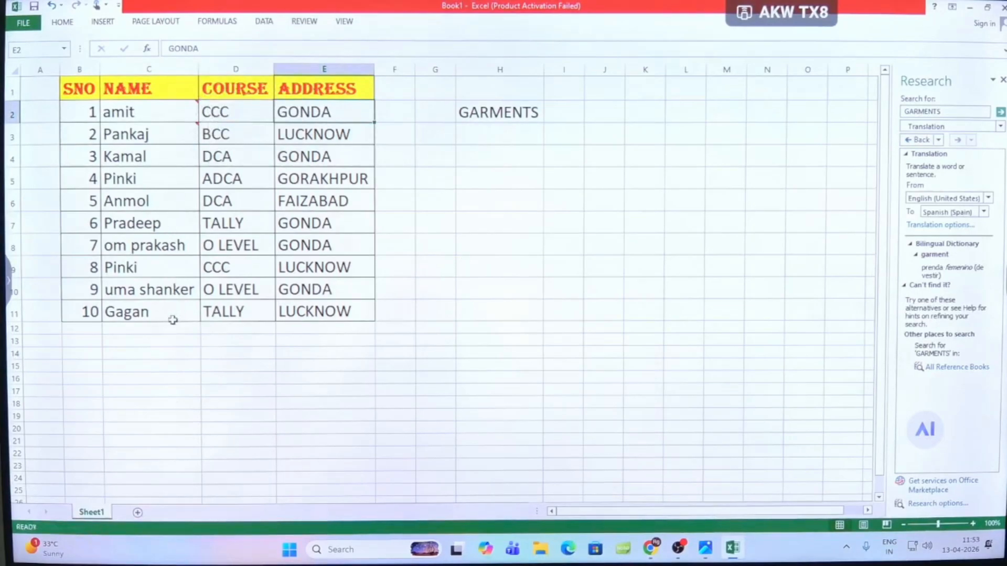
- Add a comment to cell C4 without the default author text and open its Format Comment settings
{"action": "mouse_move", "coordinate": [165, 135]}
{"action": "left_click", "coordinate": [167, 163]}
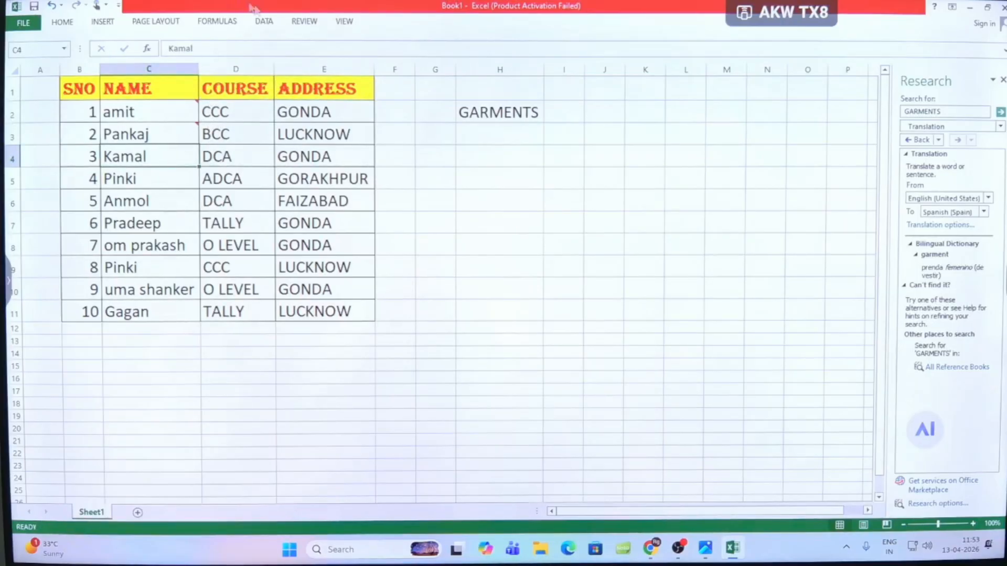
{"action": "left_click", "coordinate": [303, 22]}
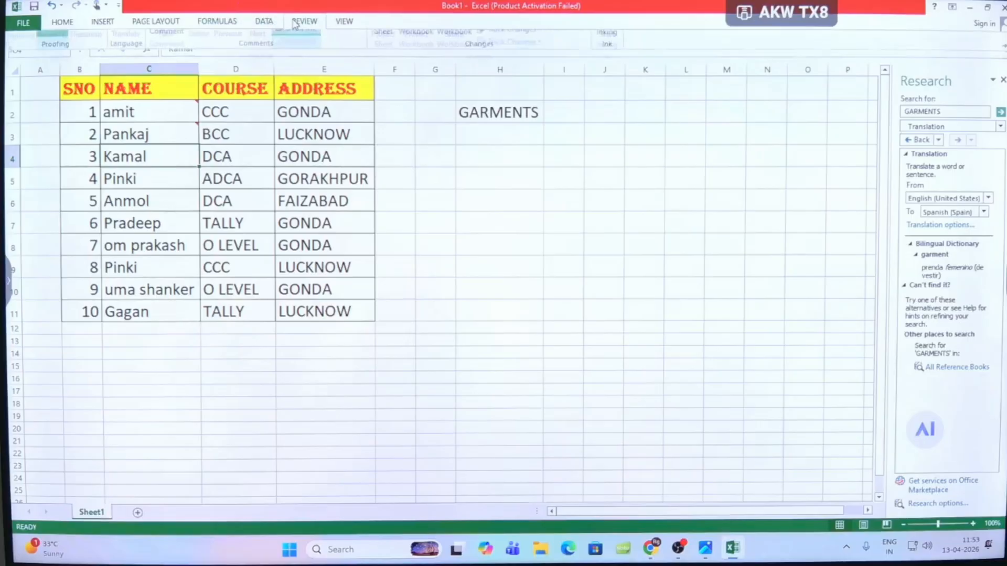
{"action": "left_click", "coordinate": [168, 46]}
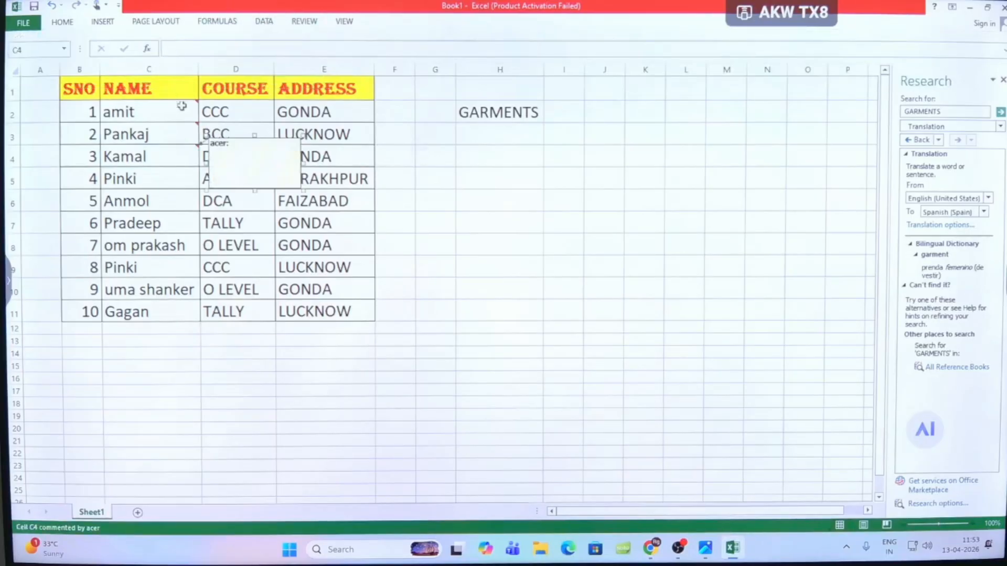
{"action": "left_click", "coordinate": [232, 142]}
{"action": "right_click", "coordinate": [232, 139]}
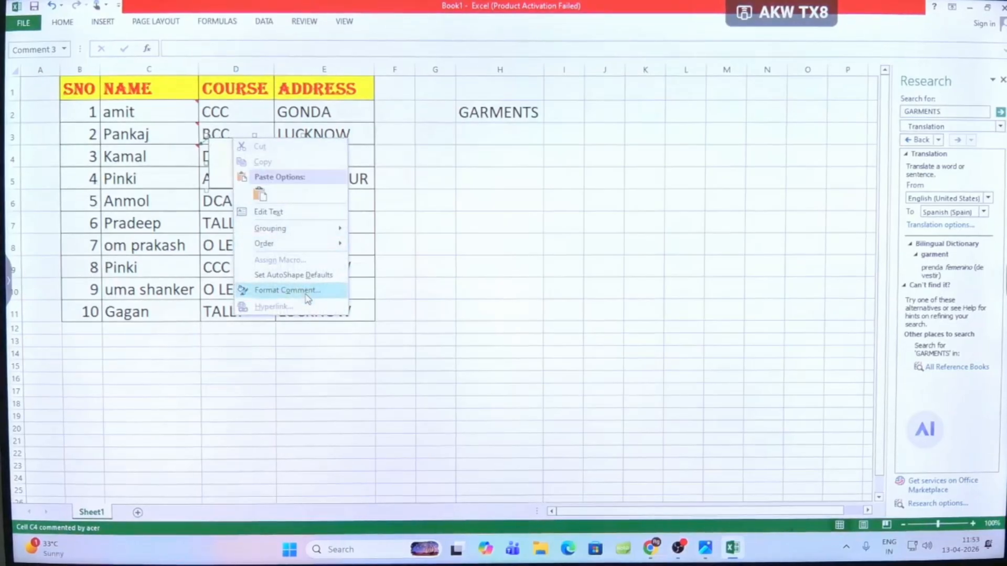
{"action": "left_click", "coordinate": [286, 290]}
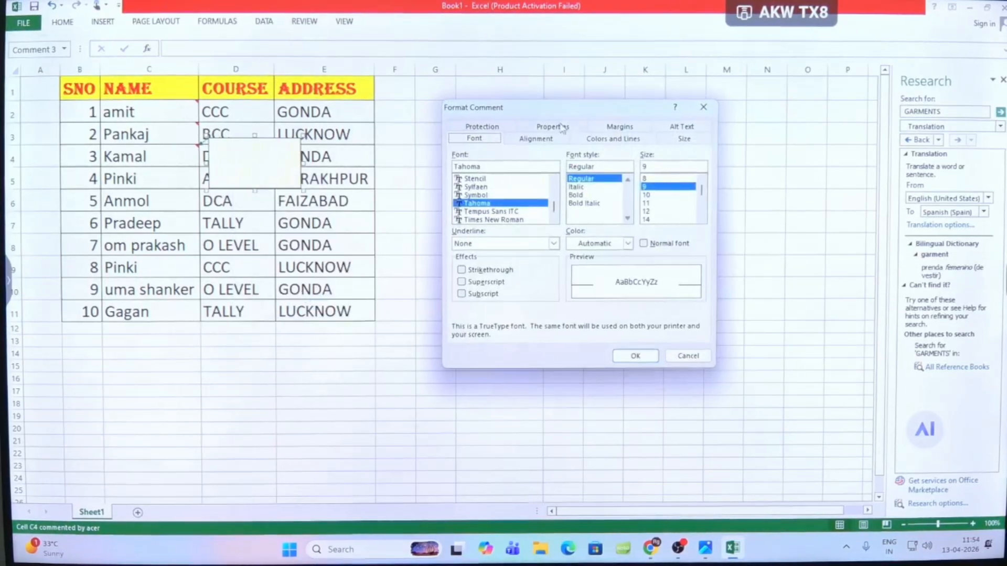
- Choose a picture fill effect for the C4 comment's background and start browsing for an image file on the computer
{"action": "left_click", "coordinate": [604, 143]}
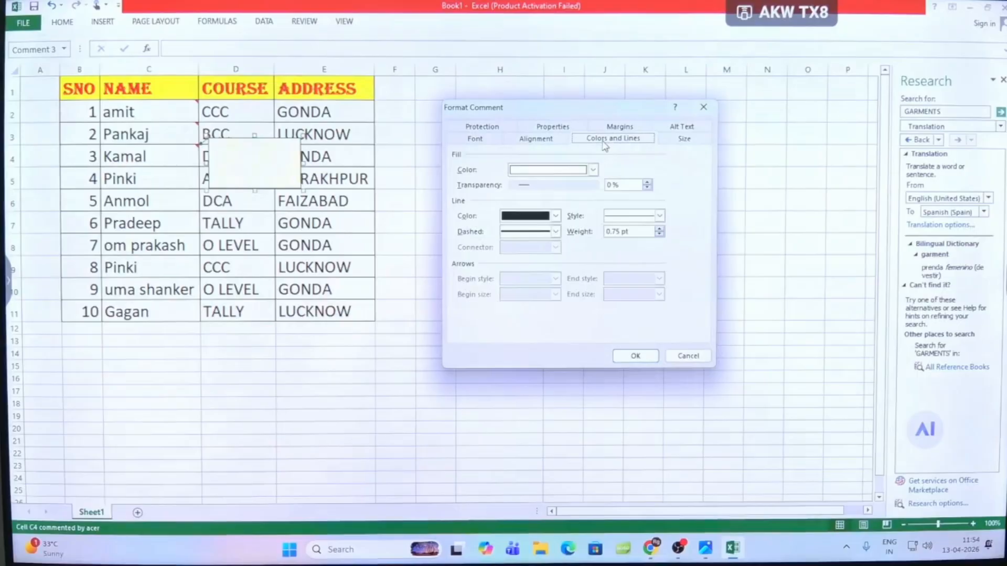
{"action": "left_click", "coordinate": [589, 169]}
{"action": "left_click", "coordinate": [555, 328]}
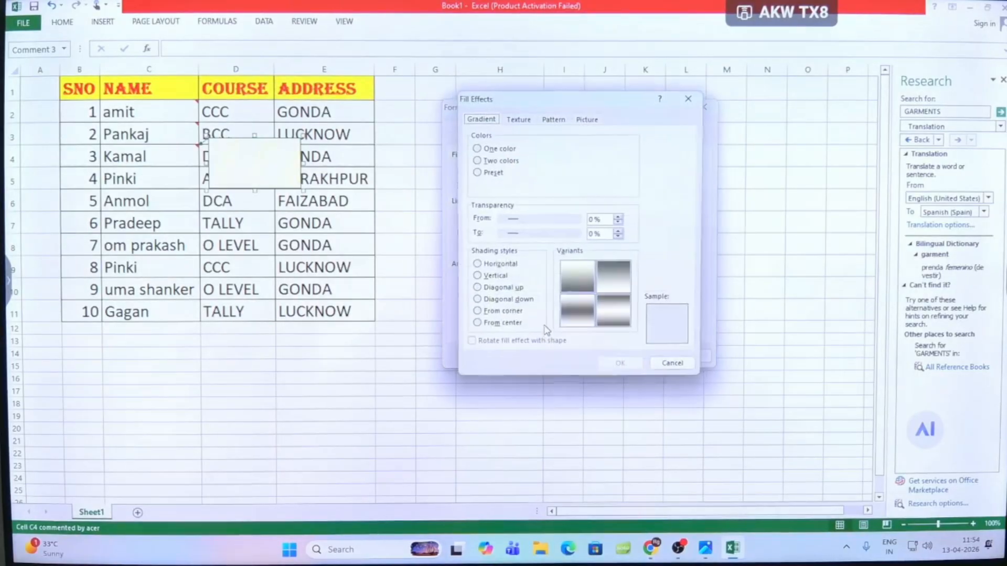
{"action": "left_click", "coordinate": [585, 122]}
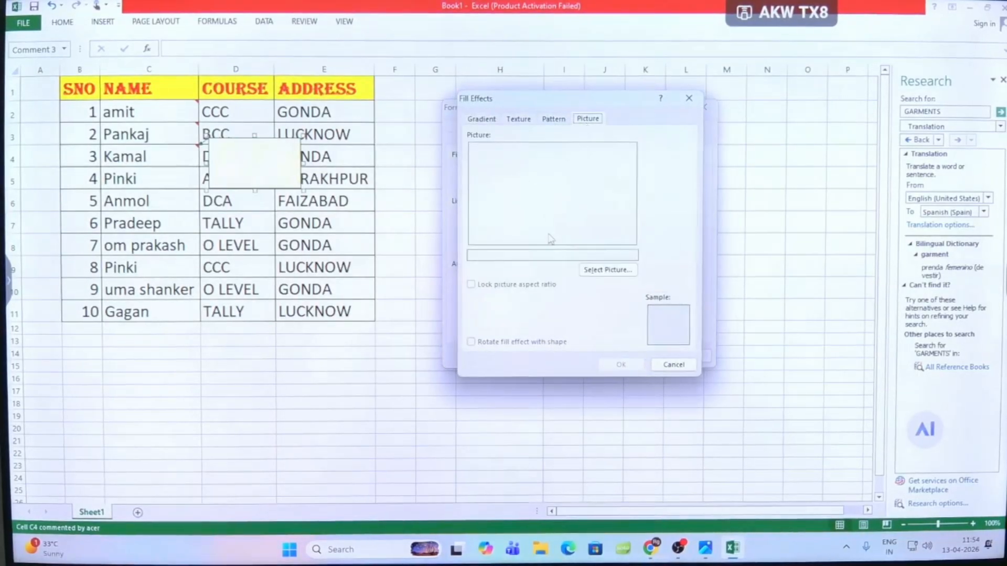
{"action": "left_click", "coordinate": [592, 272]}
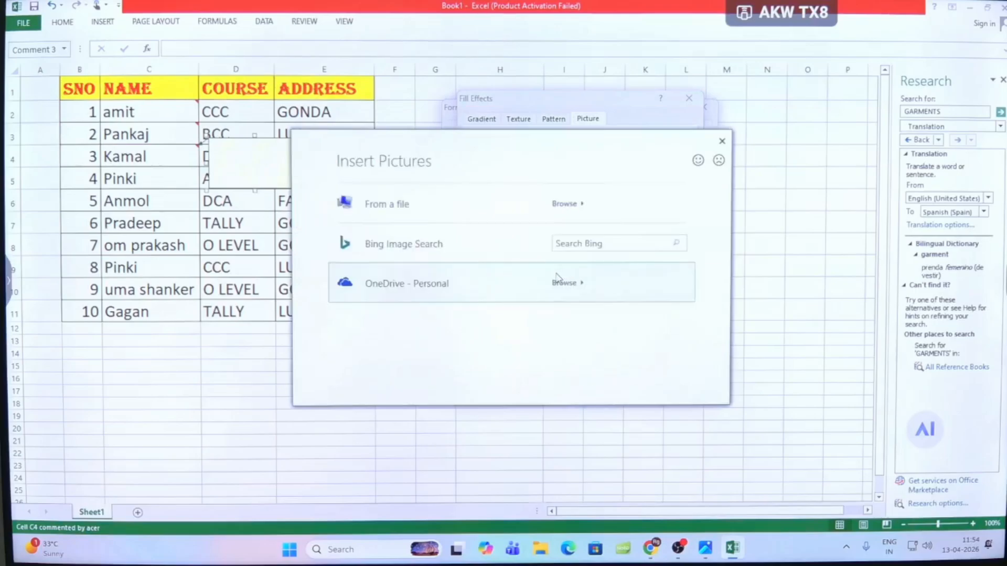
{"action": "left_click", "coordinate": [422, 218]}
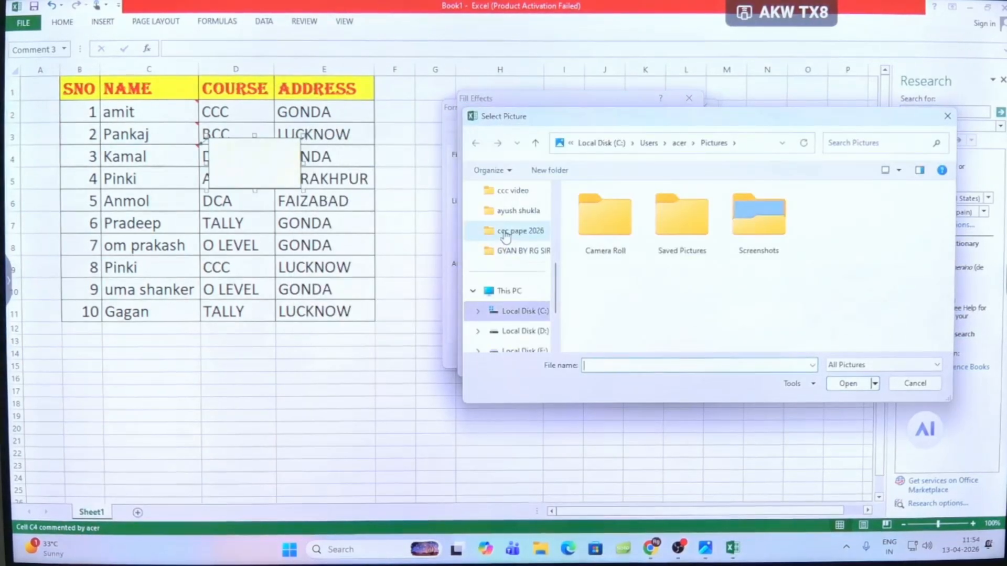
- Fill the C4 comment's background with the first portrait photo from the images folder inside GYAN BY RG SIR
{"action": "left_click", "coordinate": [523, 252]}
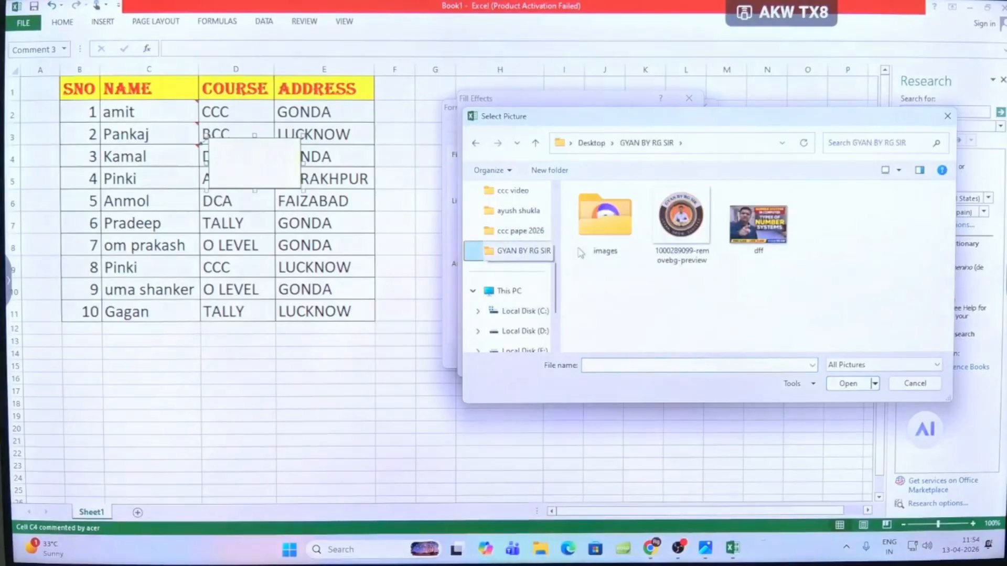
{"action": "double_click", "coordinate": [597, 221]}
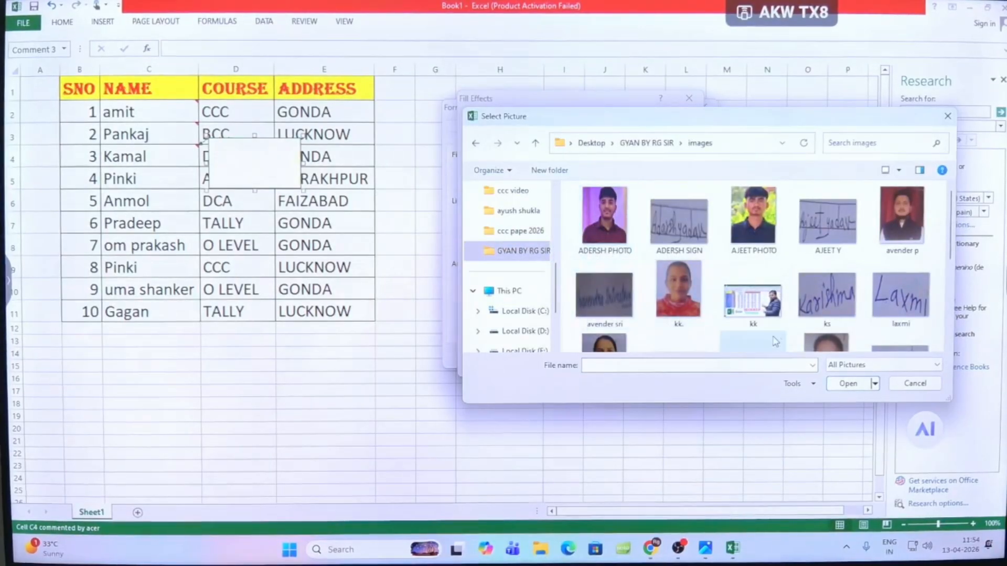
{"action": "scroll", "coordinate": [750, 294], "scroll_direction": "down", "scroll_amount": 1}
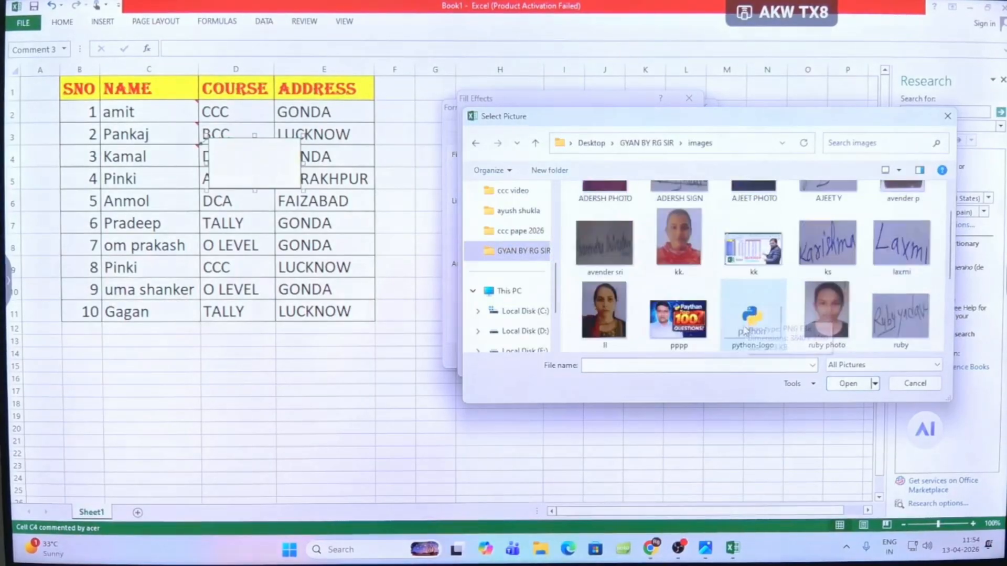
{"action": "scroll", "coordinate": [720, 316], "scroll_direction": "up", "scroll_amount": 1}
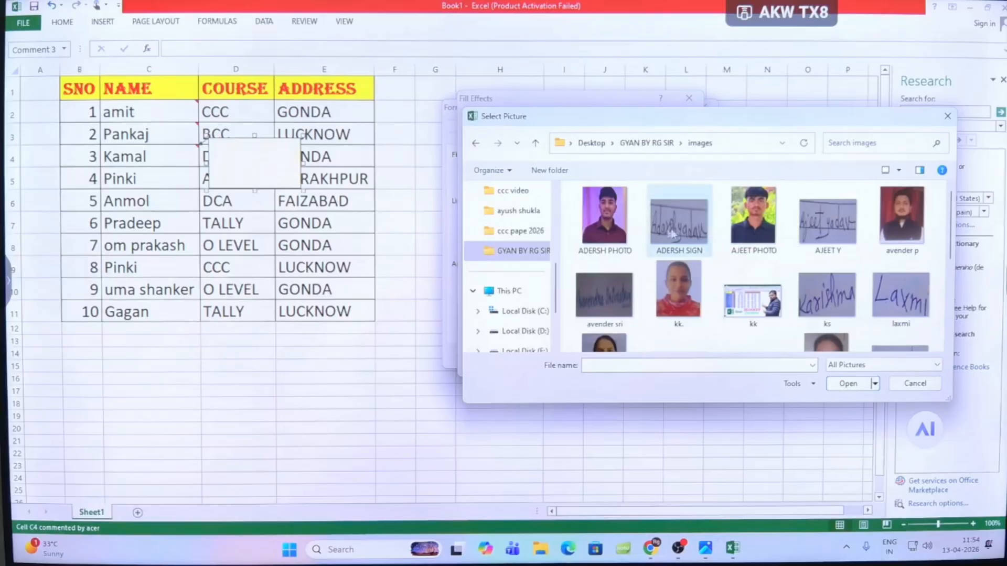
{"action": "left_click", "coordinate": [751, 312]}
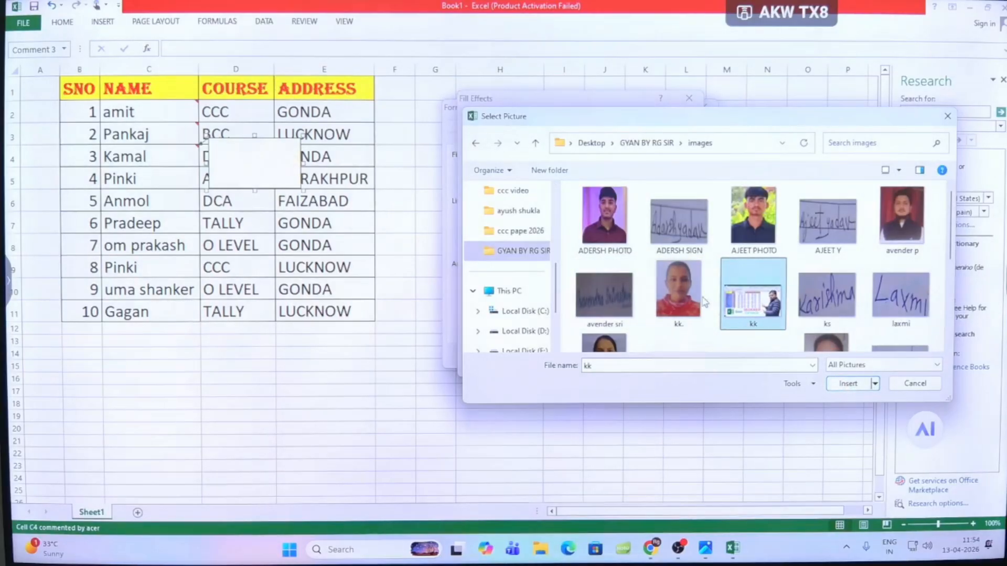
{"action": "left_click", "coordinate": [747, 234]}
{"action": "left_click", "coordinate": [600, 231]}
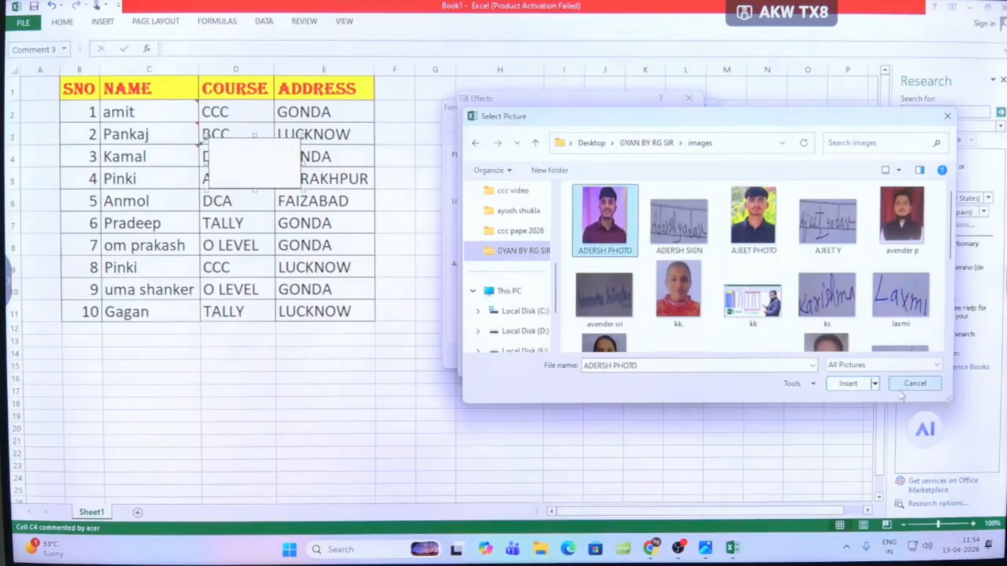
{"action": "left_click", "coordinate": [848, 385]}
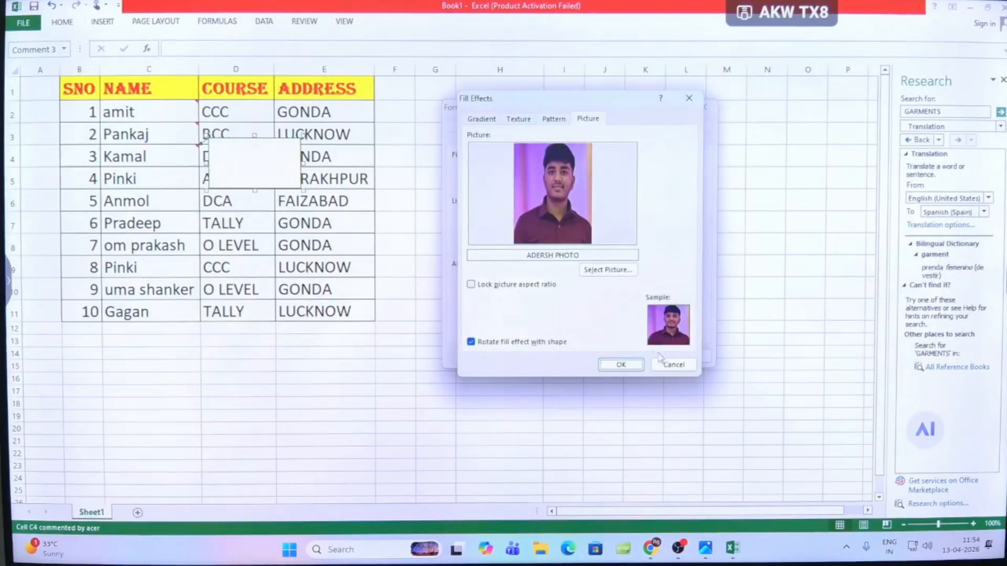
{"action": "left_click", "coordinate": [621, 365]}
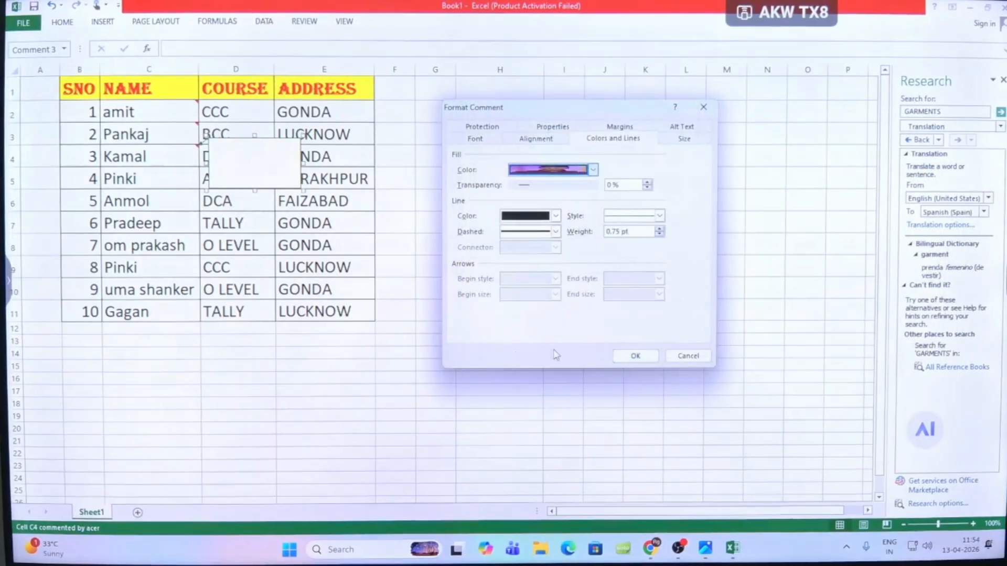
{"action": "left_click", "coordinate": [635, 356]}
{"action": "left_click", "coordinate": [331, 341]}
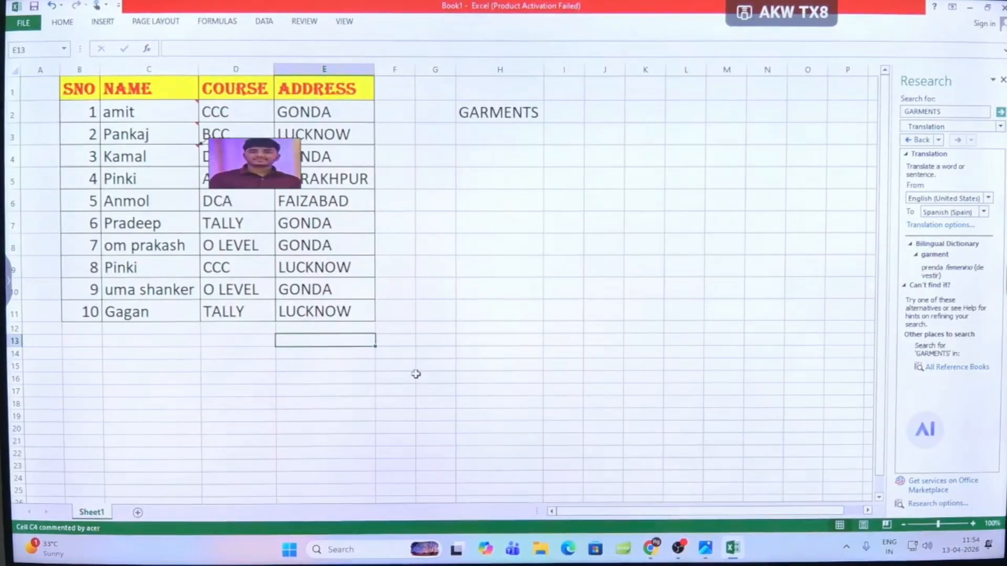
- View the comment attached to name cell C2
{"action": "mouse_move", "coordinate": [164, 130]}
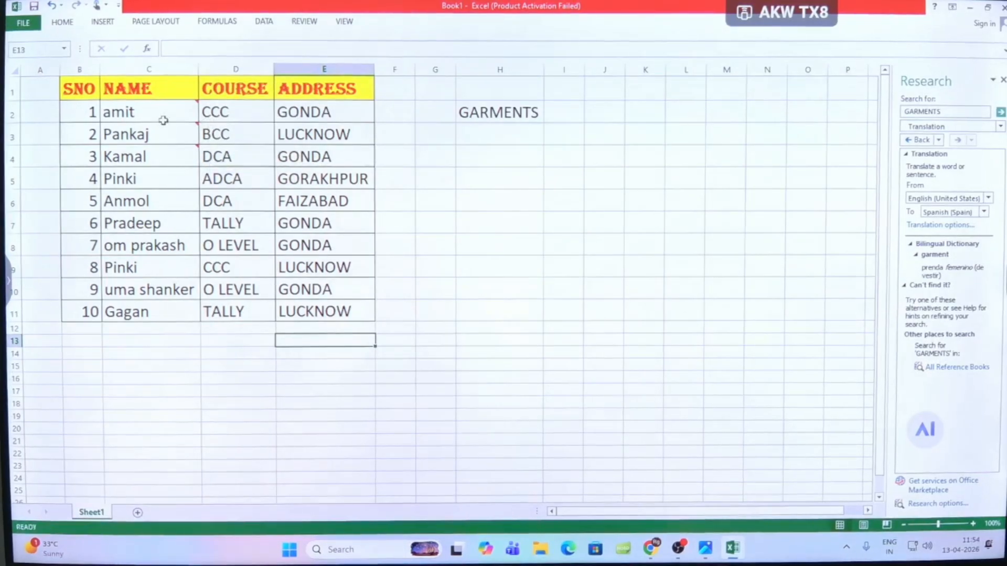
{"action": "mouse_move", "coordinate": [166, 112]}
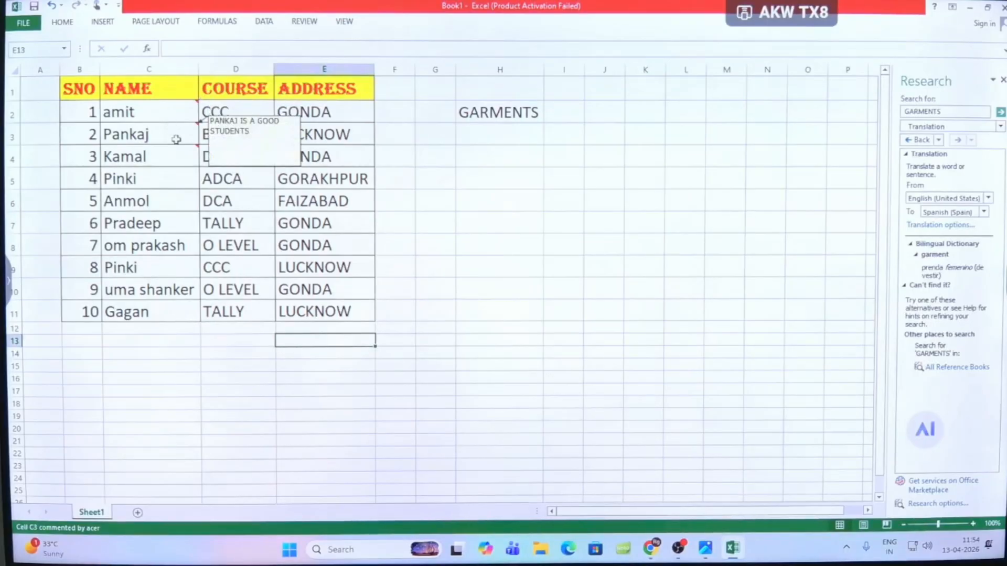
{"action": "left_click", "coordinate": [311, 24]}
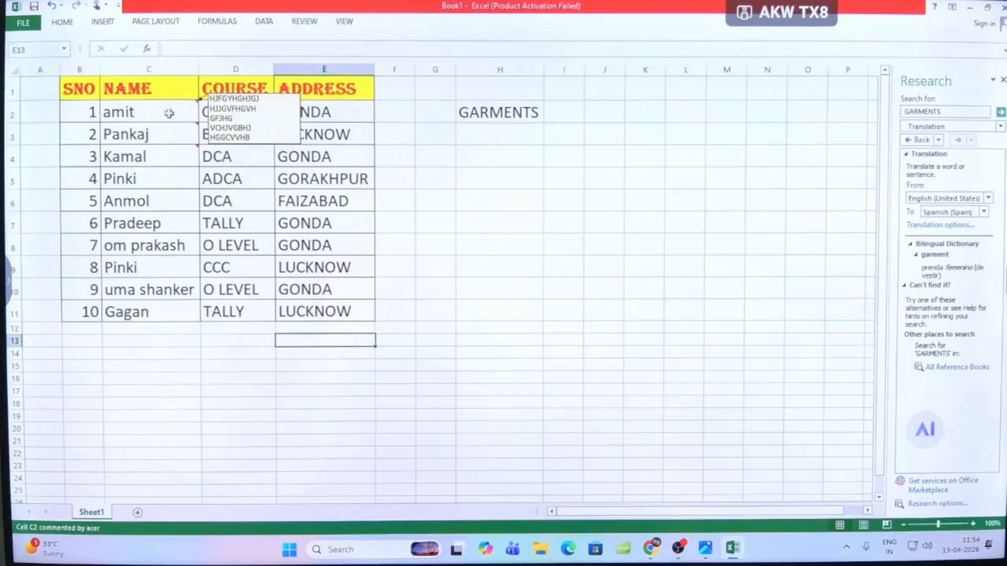
- Step through the sheet's comments from C4 back to C2 and forward again to C4
{"action": "left_click", "coordinate": [166, 152]}
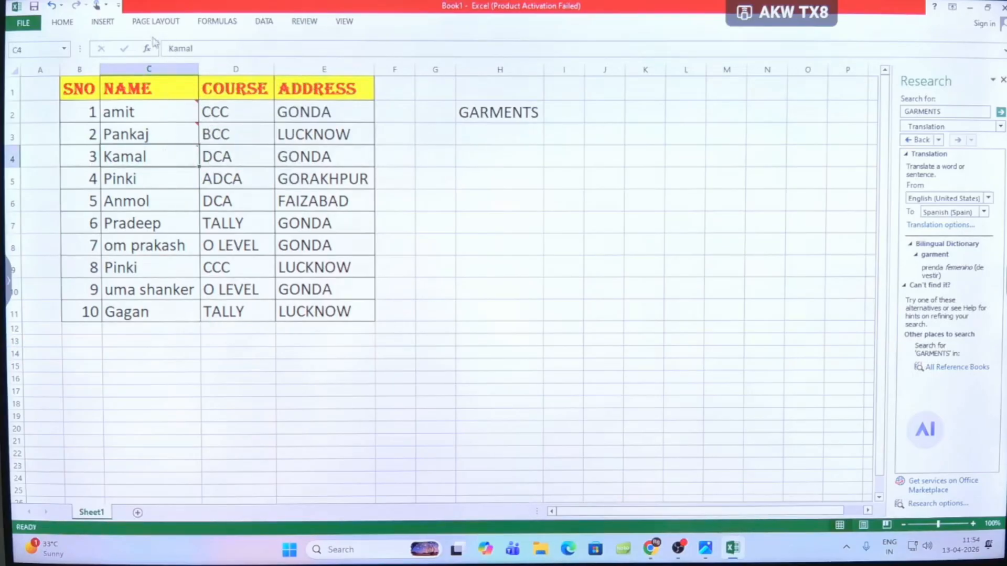
{"action": "left_click", "coordinate": [298, 21]}
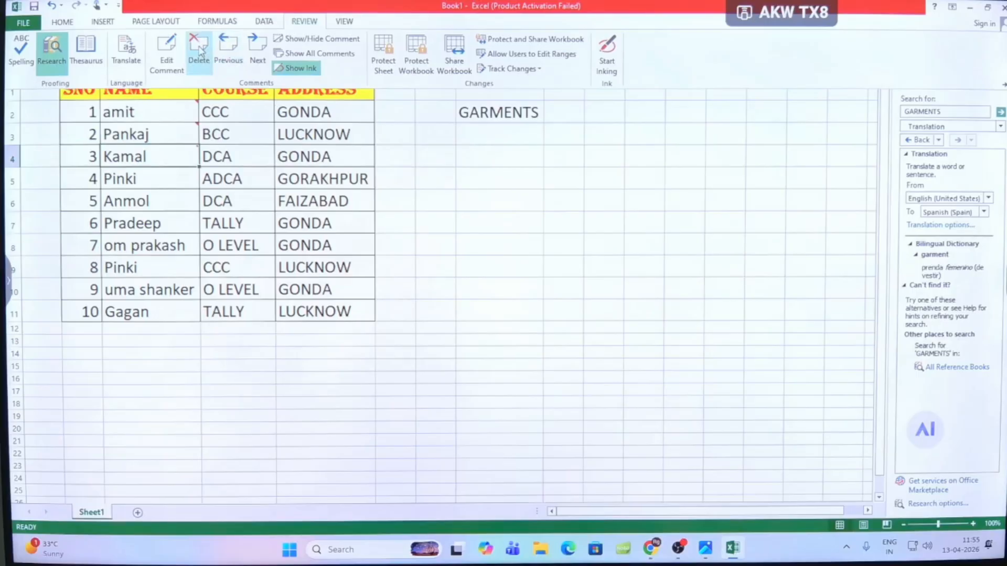
{"action": "left_click", "coordinate": [229, 53]}
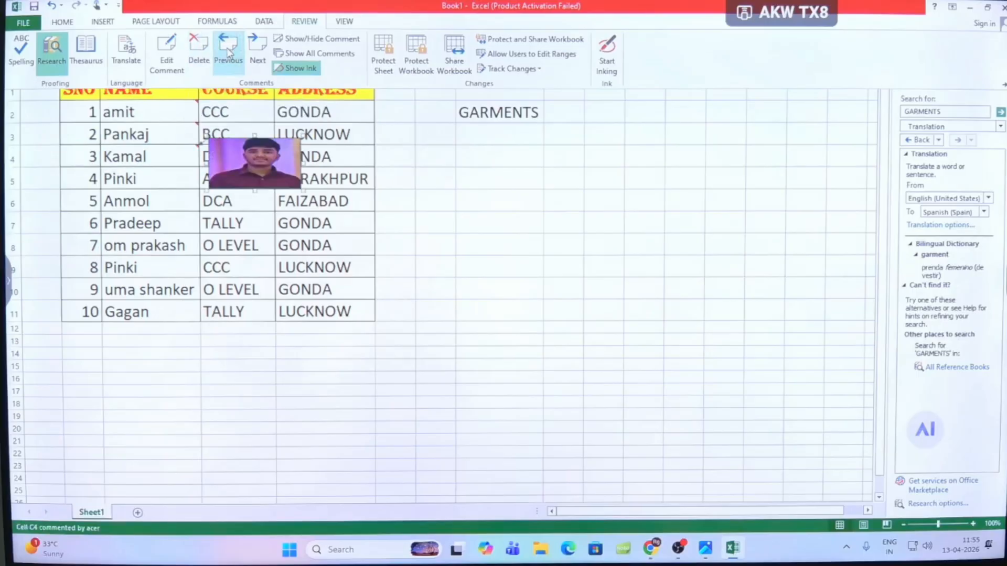
{"action": "left_click", "coordinate": [229, 52]}
{"action": "left_click", "coordinate": [229, 53]}
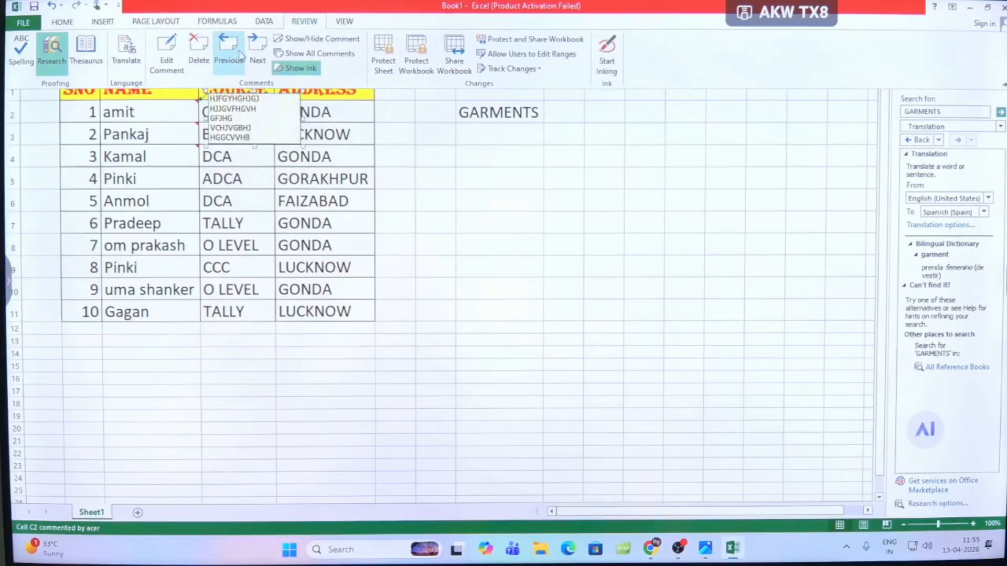
{"action": "left_click", "coordinate": [258, 52]}
{"action": "left_click", "coordinate": [258, 53]}
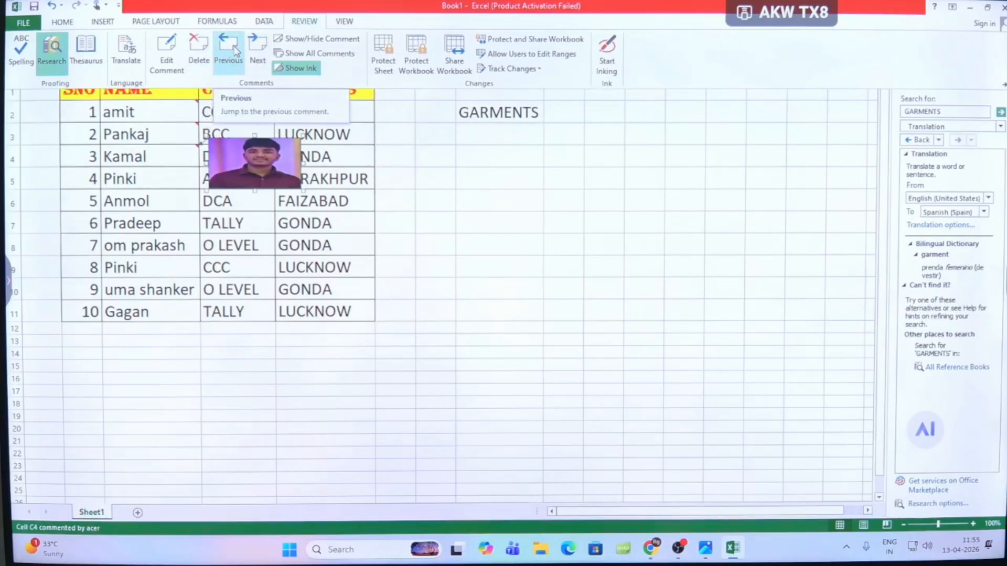
- Toggle the display of C4's picture comment on and off repeatedly, ending with the comment shown
{"action": "left_click", "coordinate": [342, 40]}
{"action": "left_click", "coordinate": [342, 40]}
{"action": "left_click", "coordinate": [342, 40]}
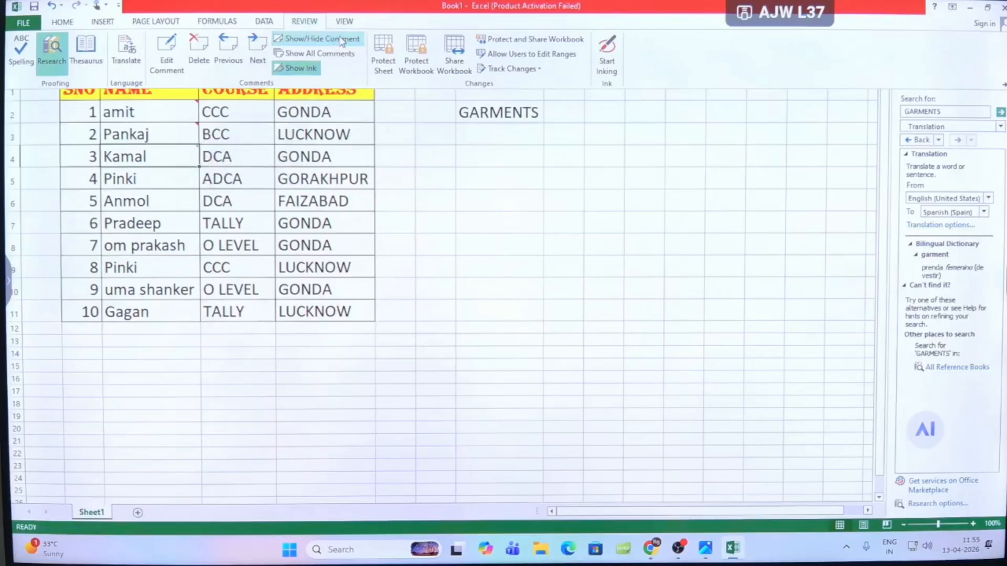
{"action": "left_click", "coordinate": [342, 40]}
{"action": "left_click", "coordinate": [342, 40]}
{"action": "left_click", "coordinate": [342, 40]}
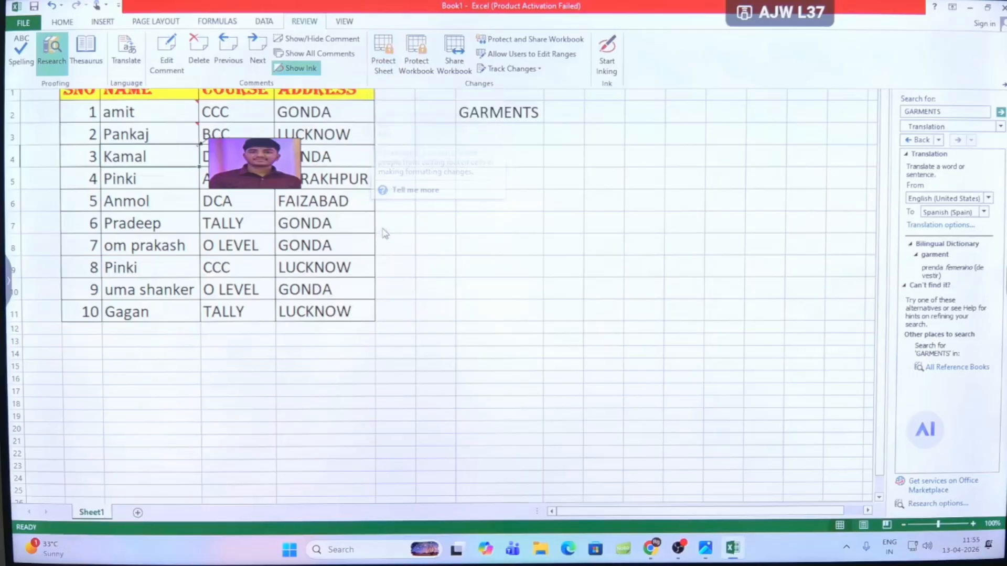
- Select the entire worksheet and protect it with the default permissions, entering and confirming the sheet protection password
{"action": "left_click", "coordinate": [172, 127]}
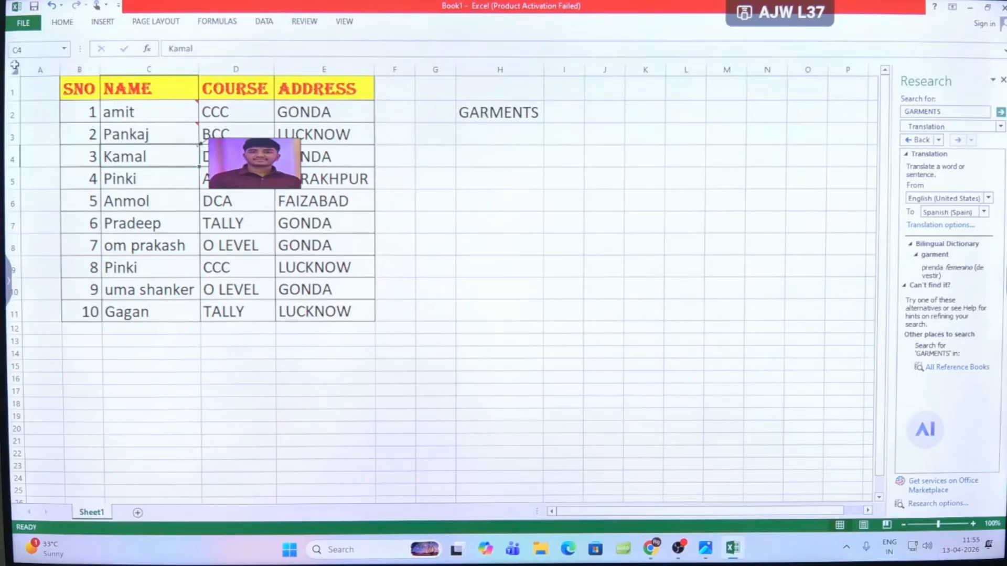
{"action": "left_click", "coordinate": [40, 69]}
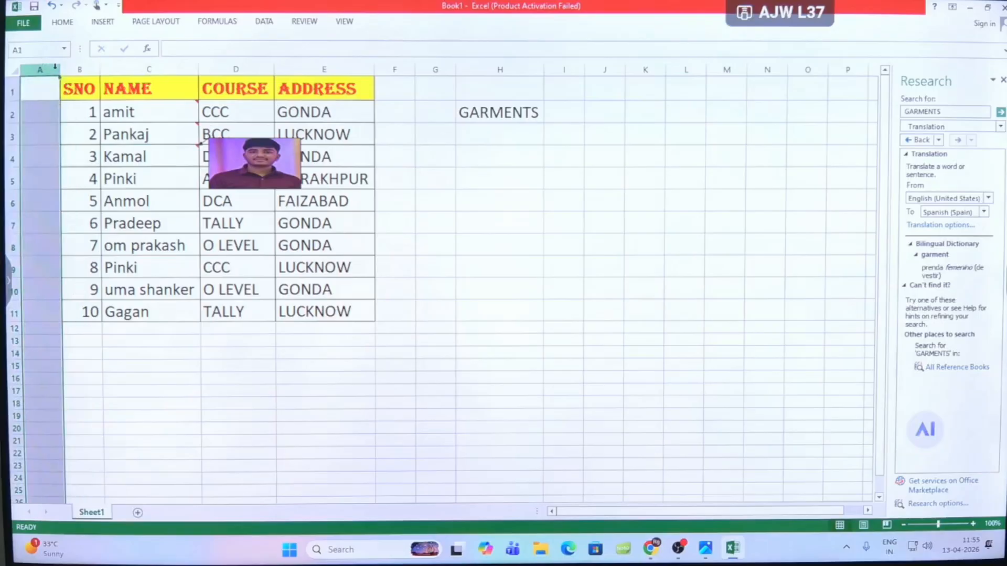
{"action": "left_click", "coordinate": [79, 70]}
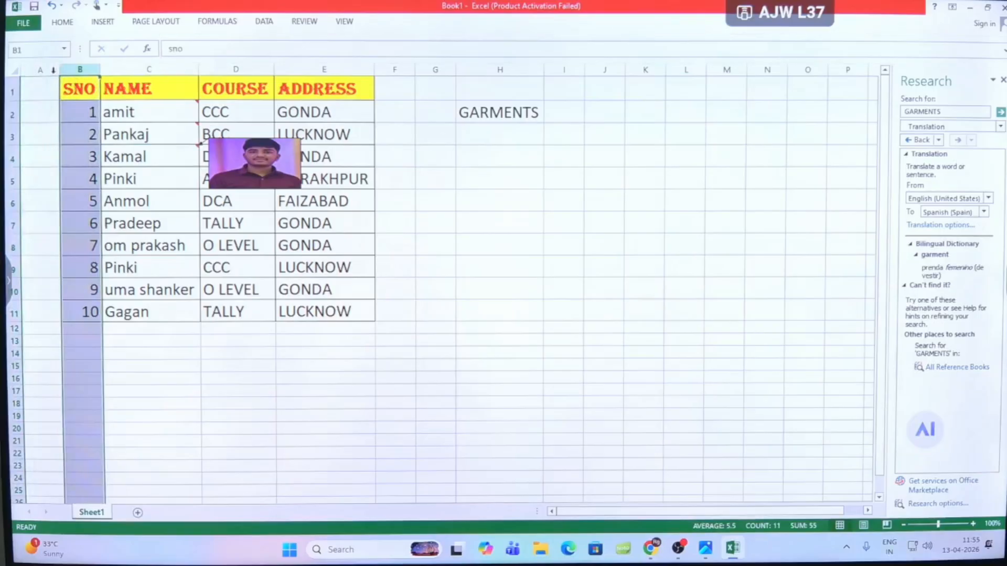
{"action": "left_click", "coordinate": [13, 73]}
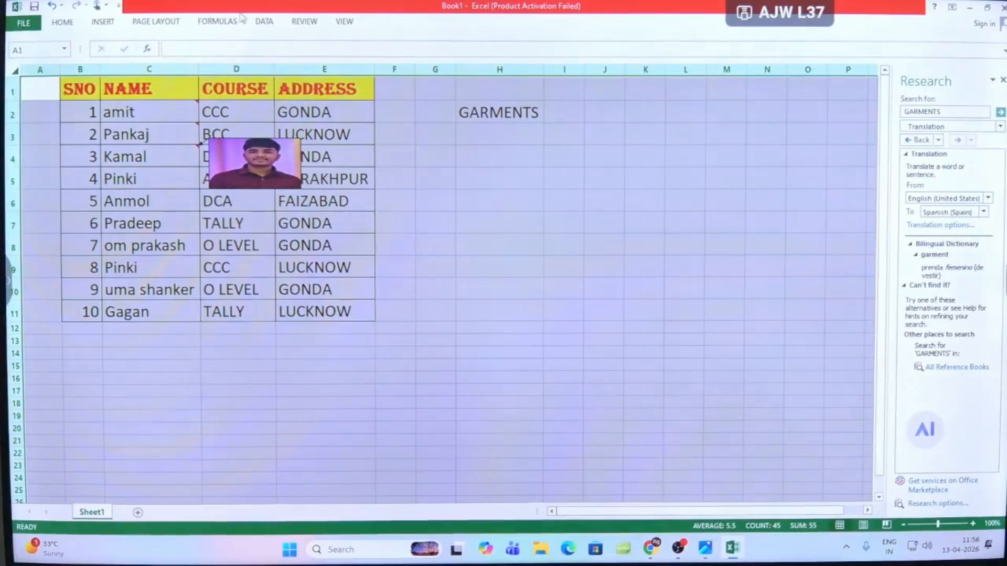
{"action": "left_click", "coordinate": [296, 28]}
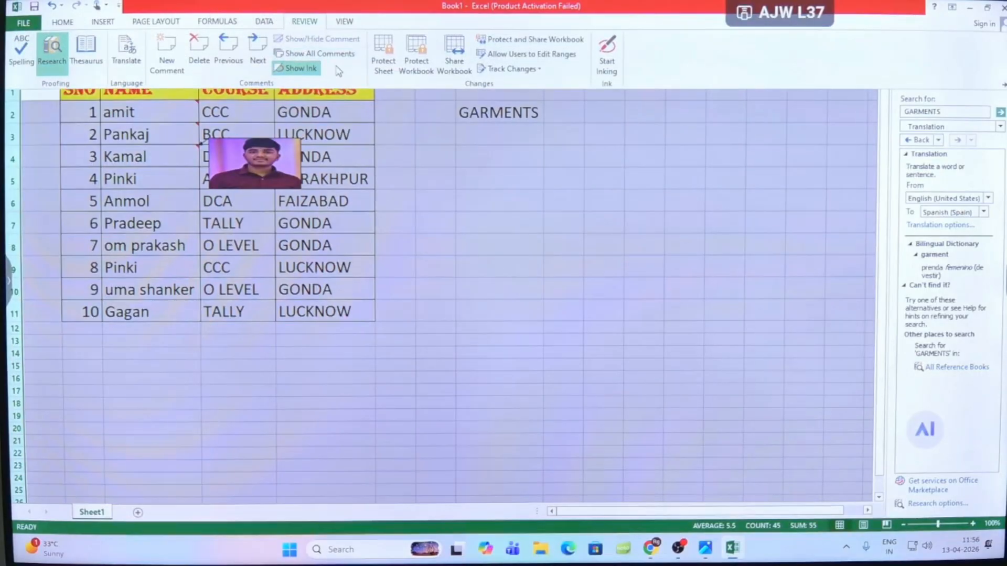
{"action": "left_click", "coordinate": [382, 62]}
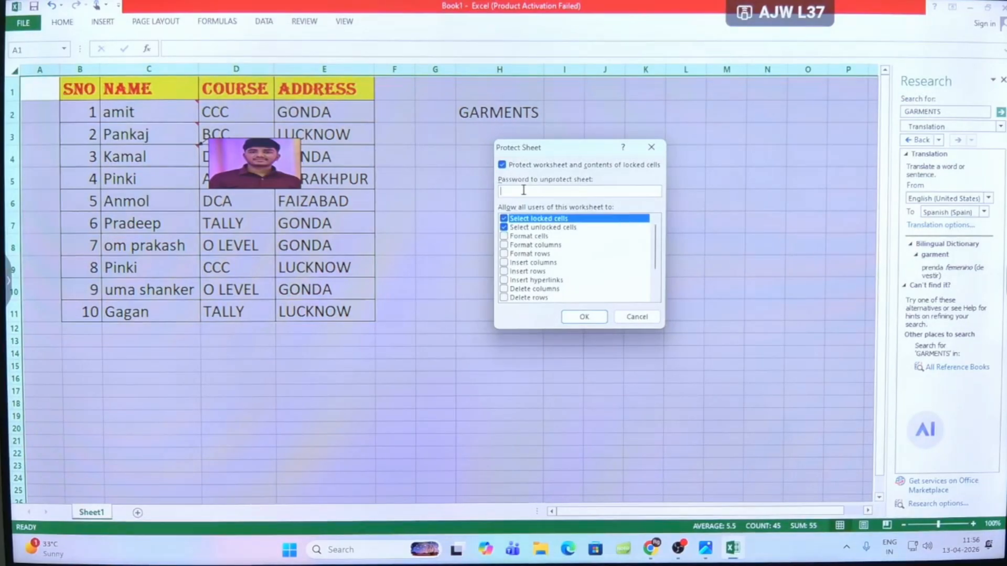
{"action": "type", "text": "123"}
{"action": "left_click", "coordinate": [582, 318]}
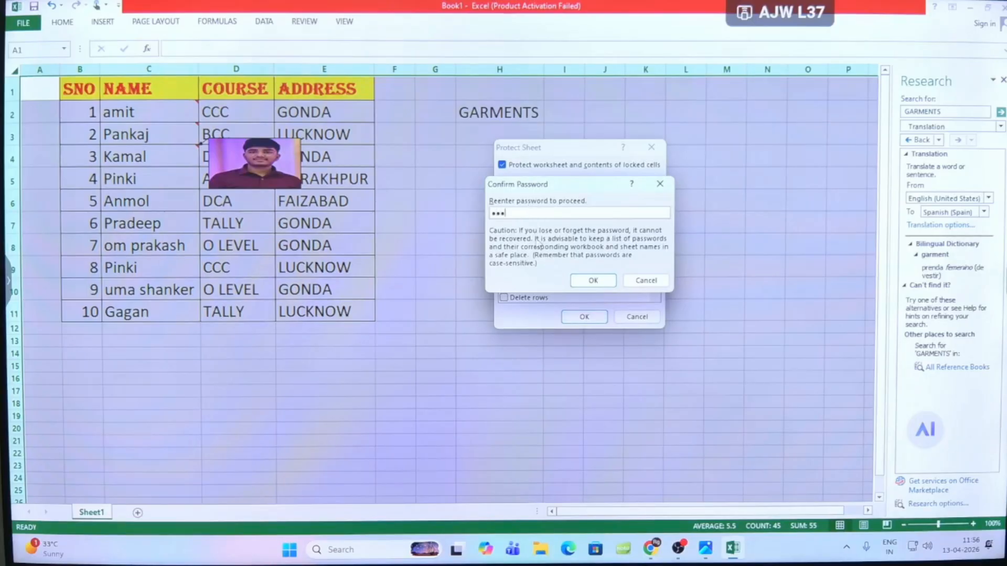
{"action": "left_click", "coordinate": [591, 280]}
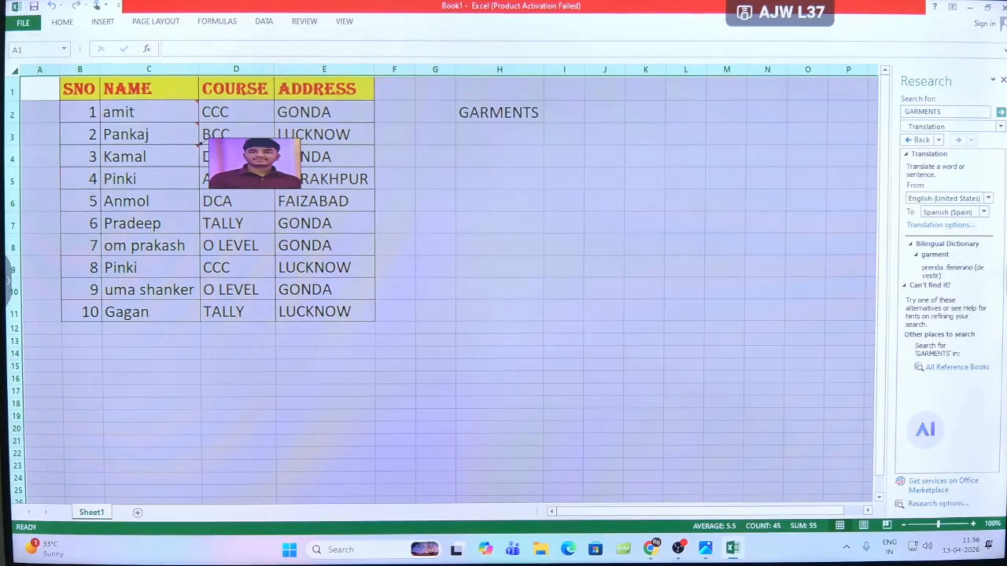
- Try to edit cell H8 on the protected sheet and dismiss the alert
{"action": "left_click", "coordinate": [501, 254]}
{"action": "double_click", "coordinate": [498, 251]}
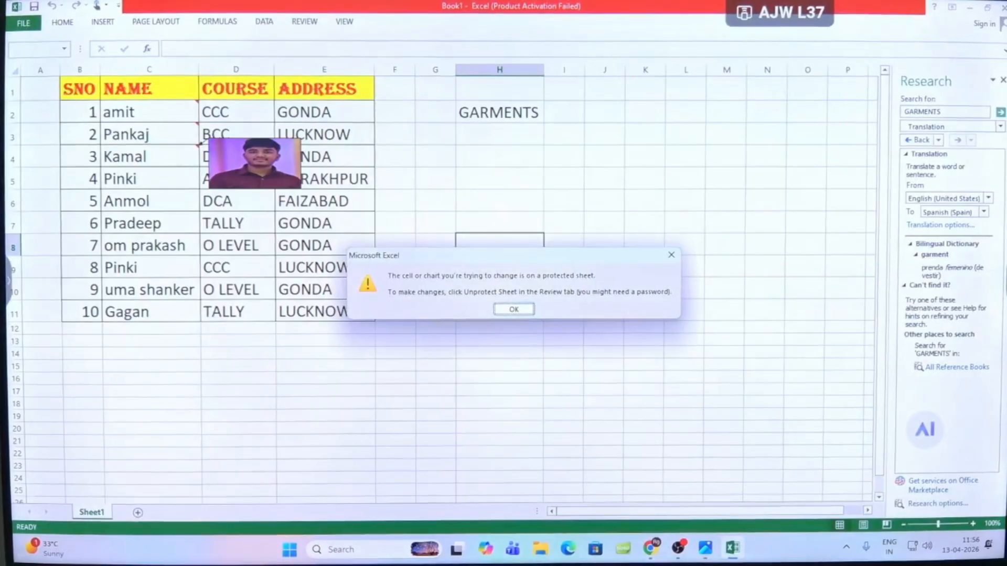
{"action": "left_click", "coordinate": [514, 309]}
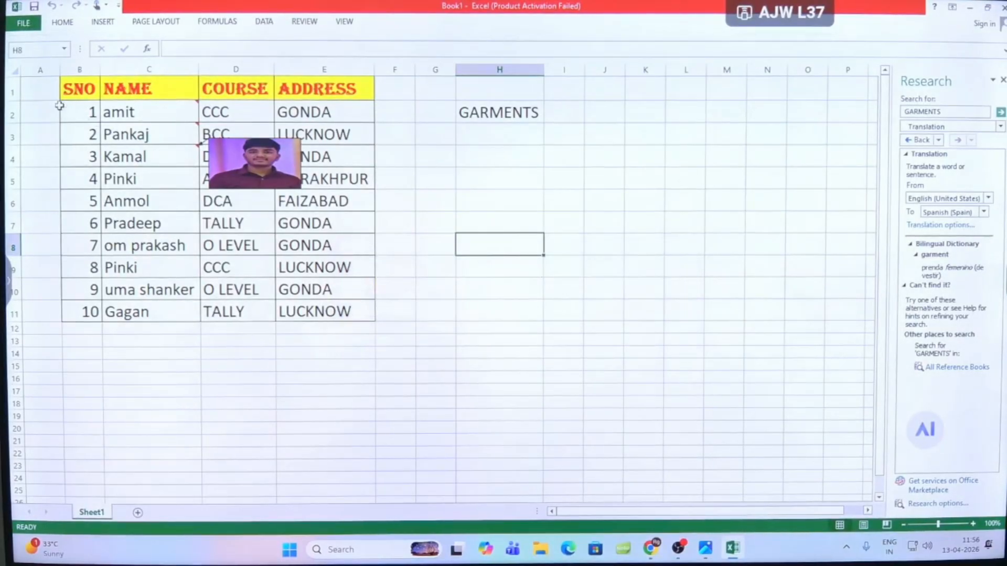
- Select the entire worksheet and unprotect it by entering the sheet protection password
{"action": "left_click", "coordinate": [15, 70]}
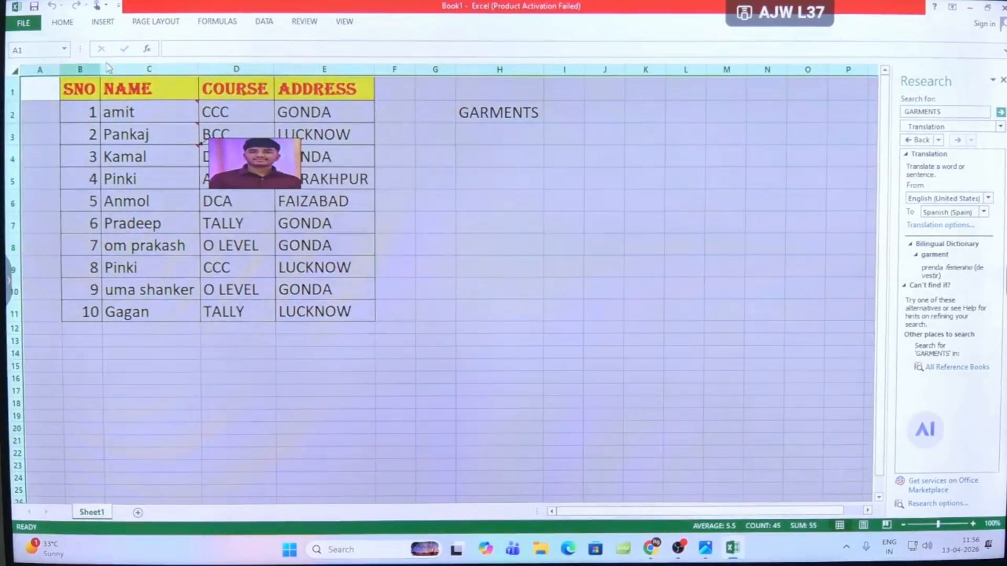
{"action": "left_click", "coordinate": [306, 23]}
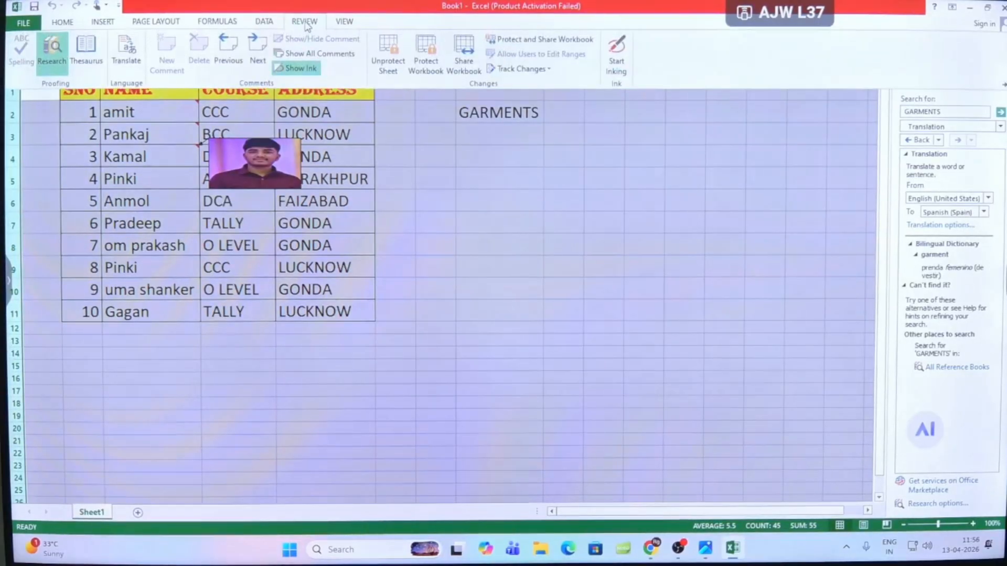
{"action": "left_click", "coordinate": [391, 56]}
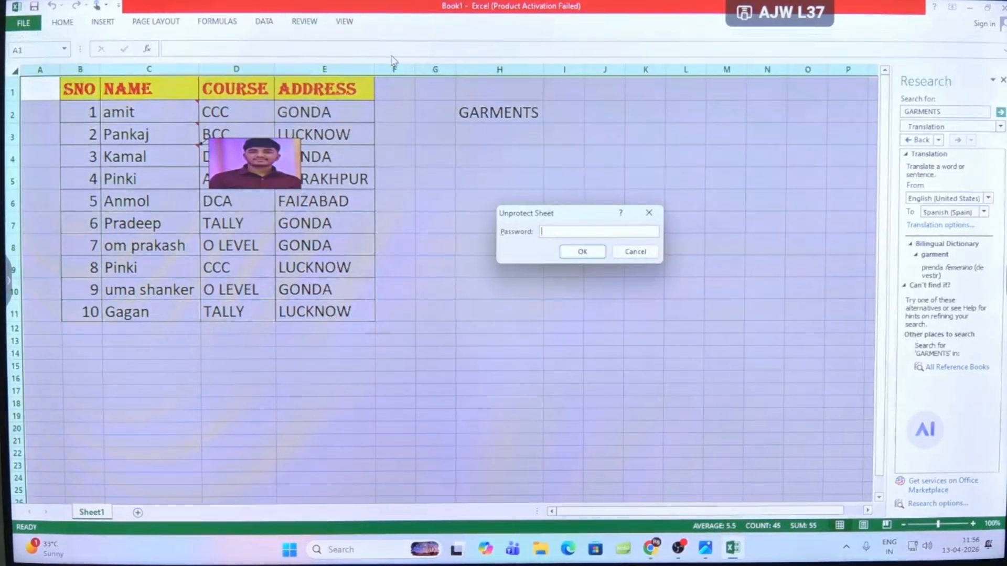
{"action": "type", "text": "123"}
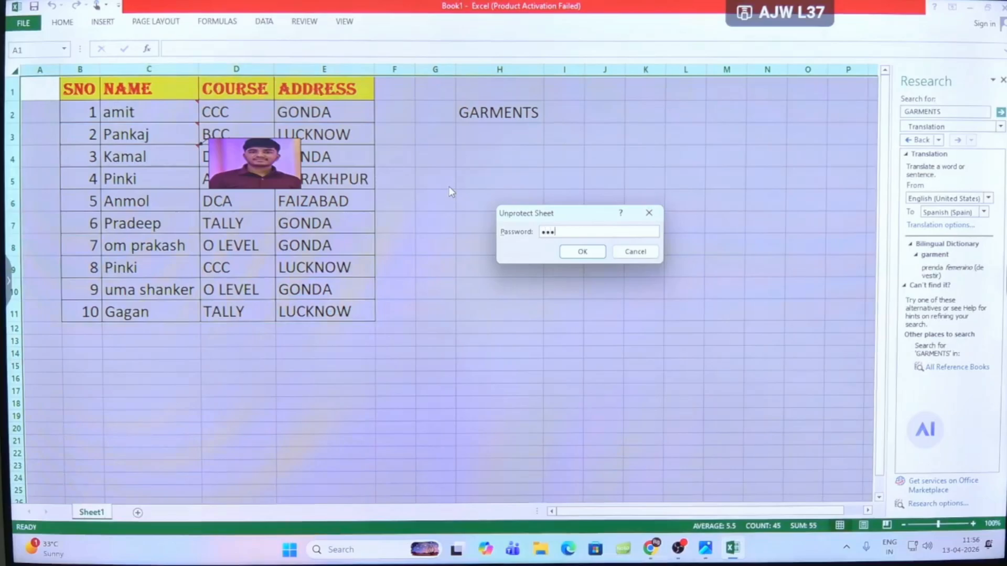
{"action": "key", "text": "Return"}
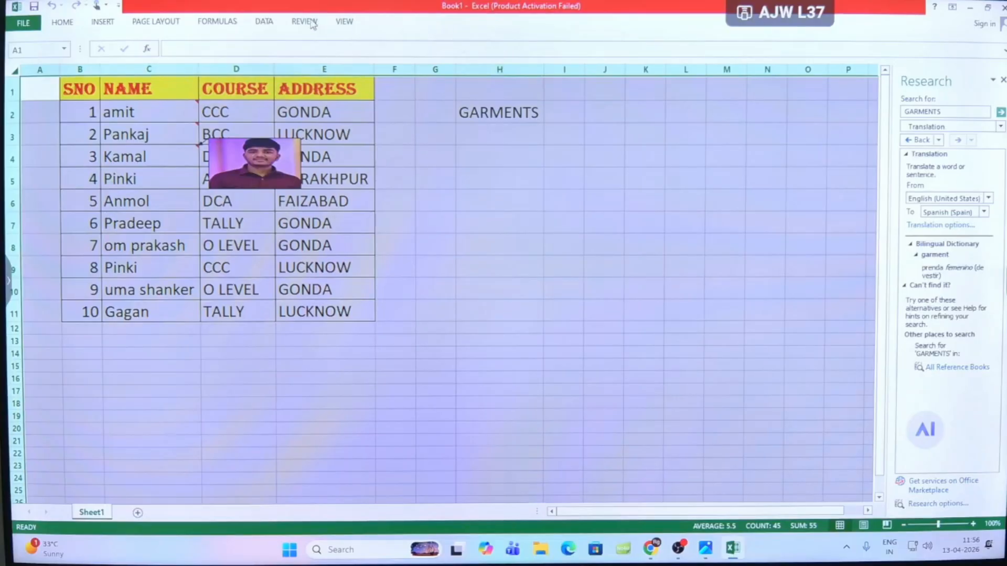
- Protect the workbook's structure, entering and confirming the workbook protection password
{"action": "left_click", "coordinate": [302, 23]}
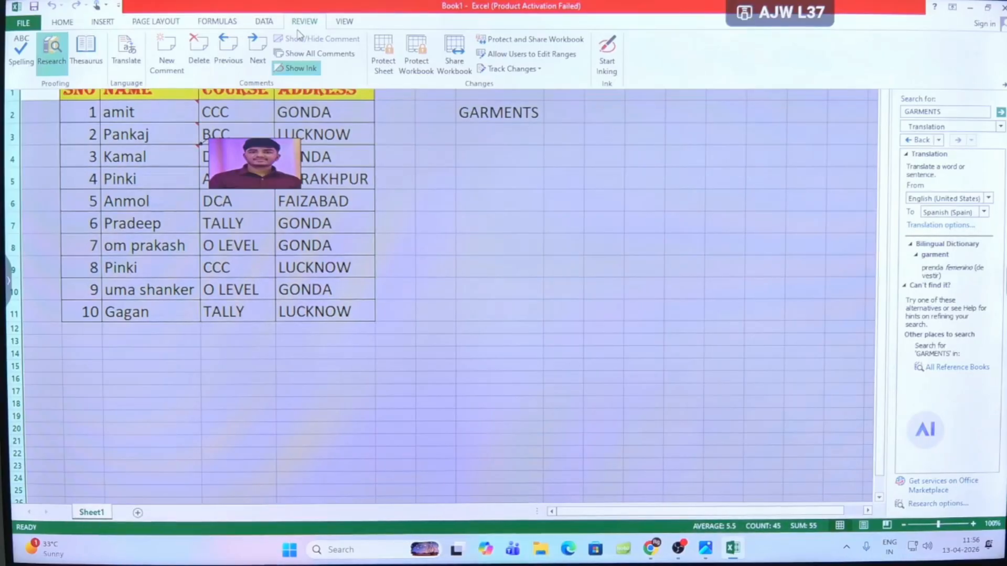
{"action": "left_click", "coordinate": [418, 55]}
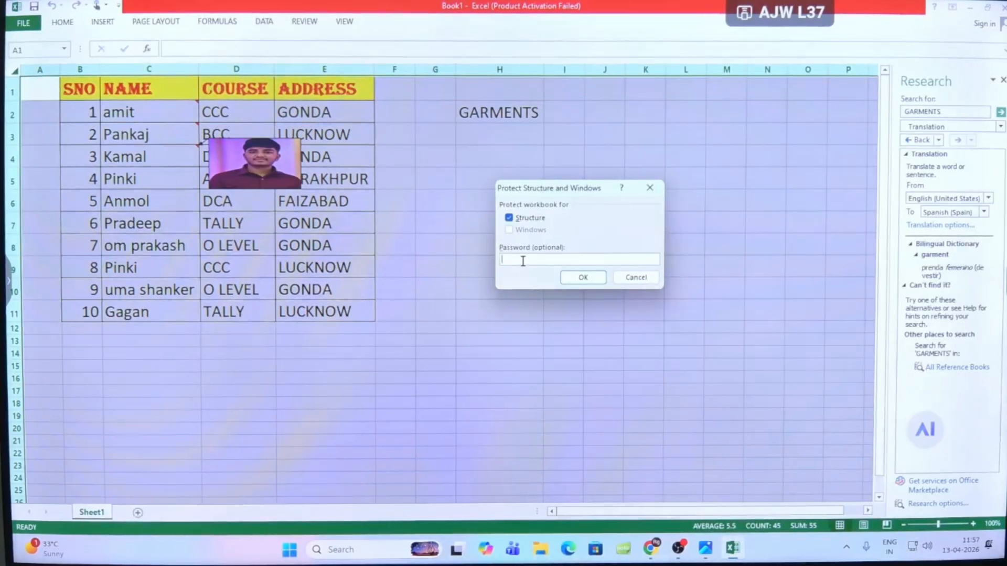
{"action": "type", "text": "13"}
{"action": "key", "text": "Return"}
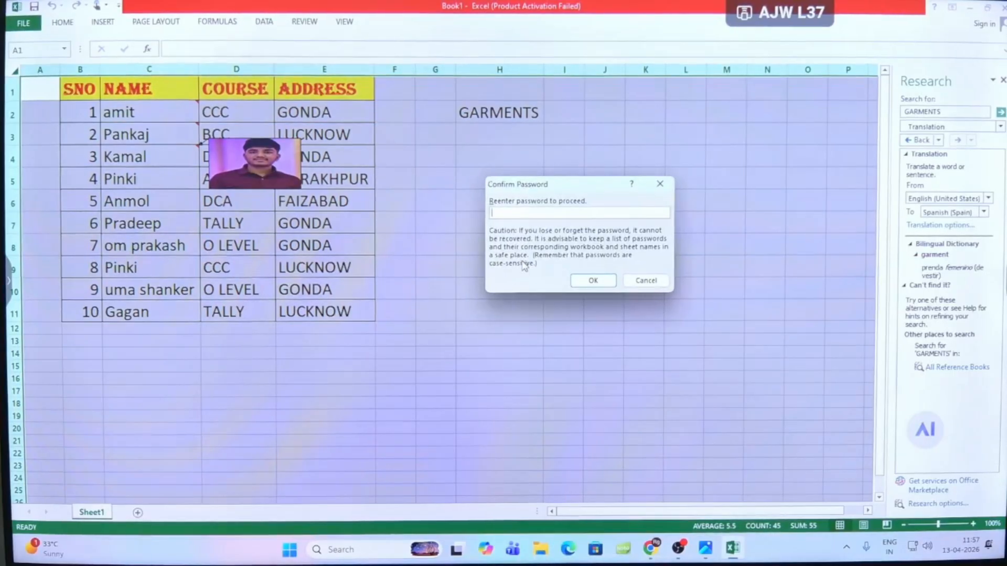
{"action": "key", "text": "Return"}
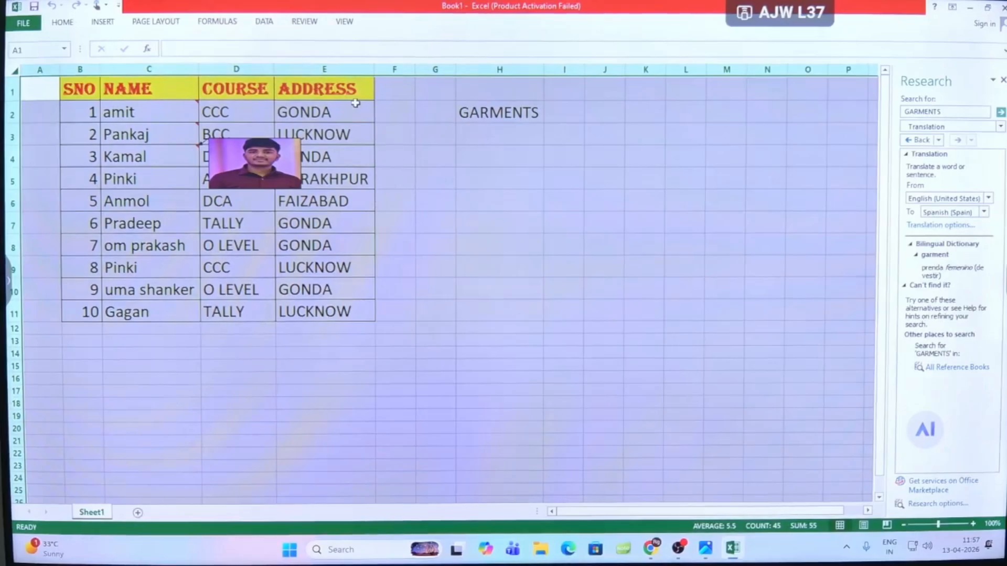
- Unprotect the workbook by entering the workbook protection password, and select cell H6
{"action": "left_click", "coordinate": [297, 22]}
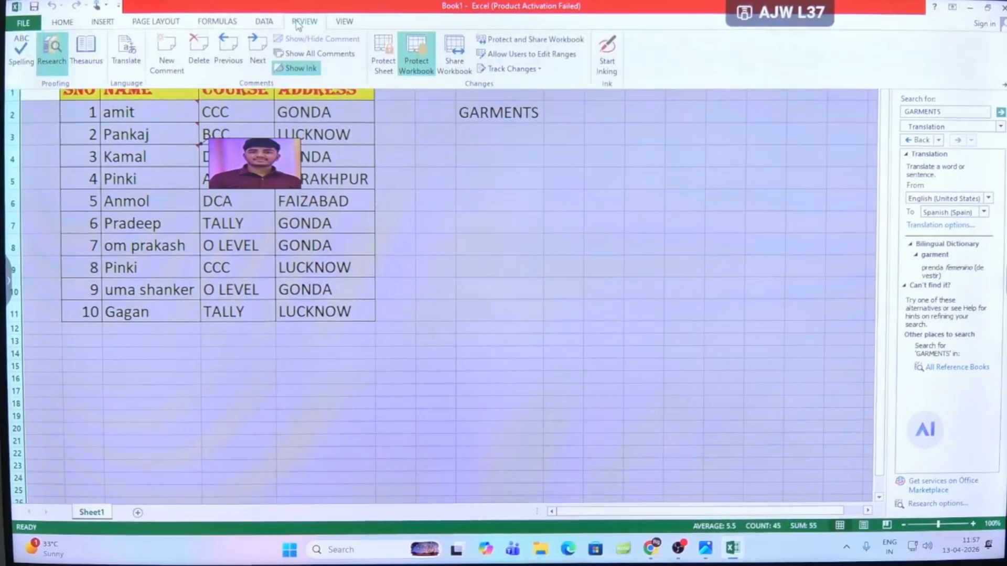
{"action": "left_click", "coordinate": [418, 59]}
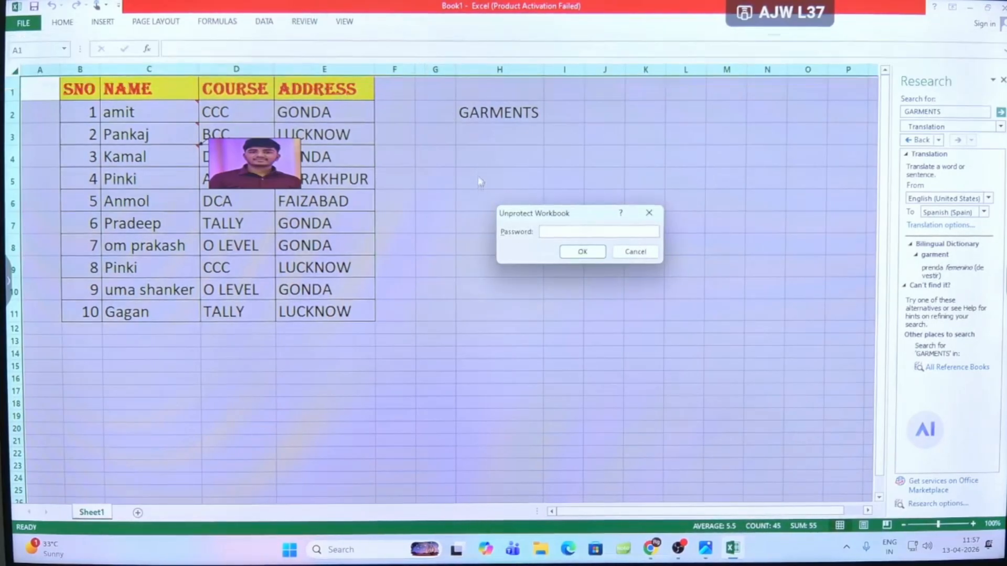
{"action": "type", "text": "123"}
{"action": "key", "text": "Return"}
{"action": "left_click", "coordinate": [477, 201]}
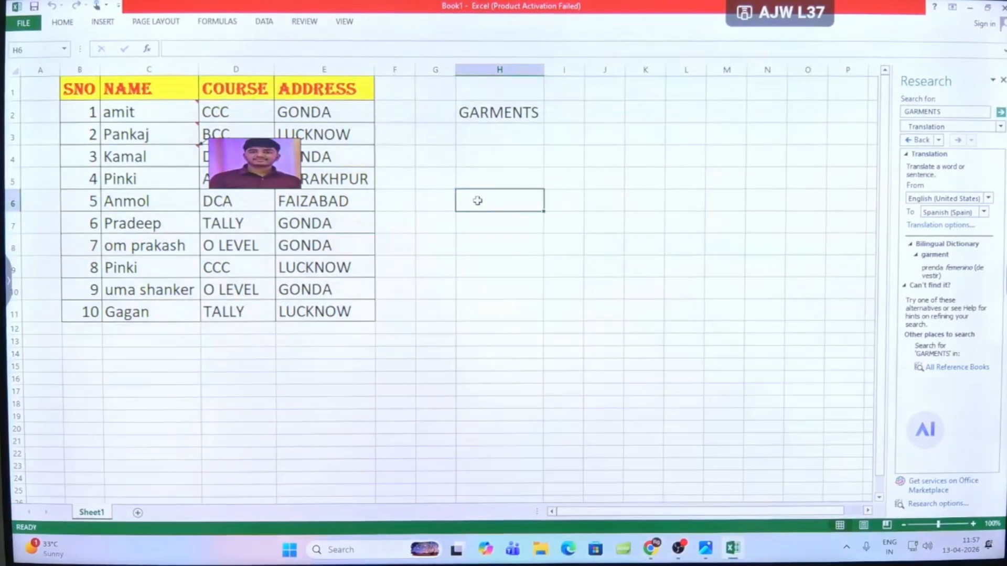
- View the Protect and Share Workbook options and close them without applying anything
{"action": "left_click", "coordinate": [306, 22]}
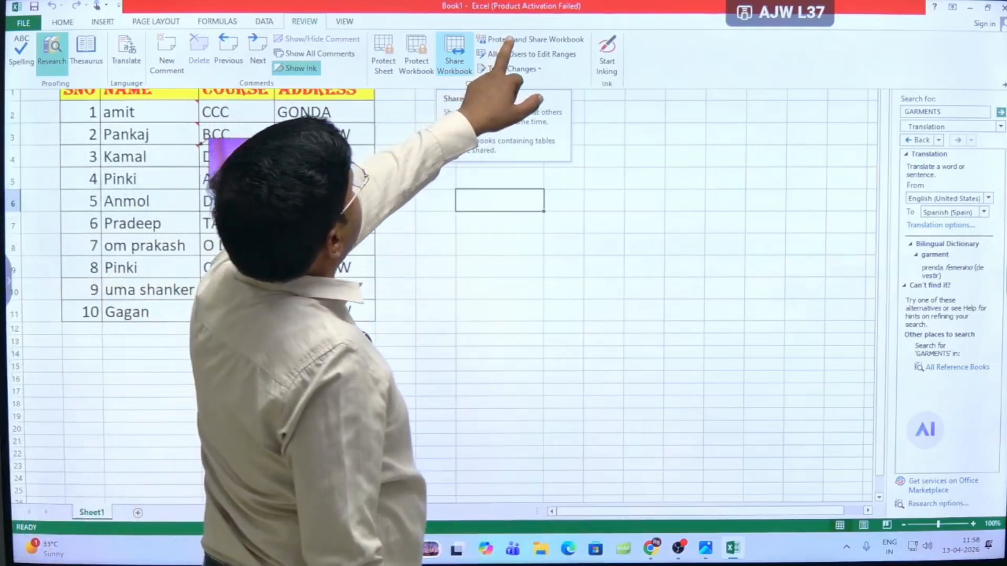
{"action": "left_click", "coordinate": [529, 39]}
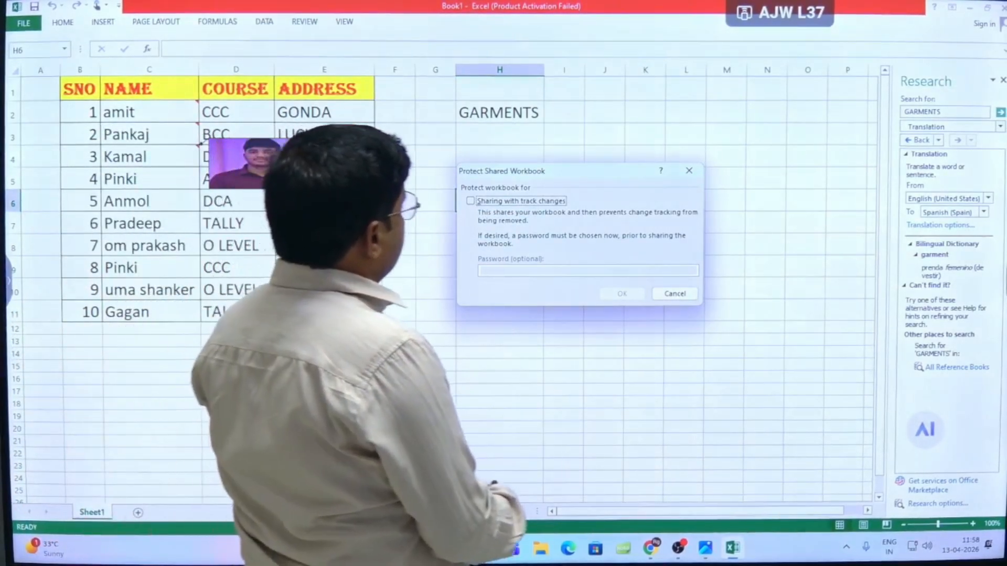
{"action": "left_click", "coordinate": [675, 294]}
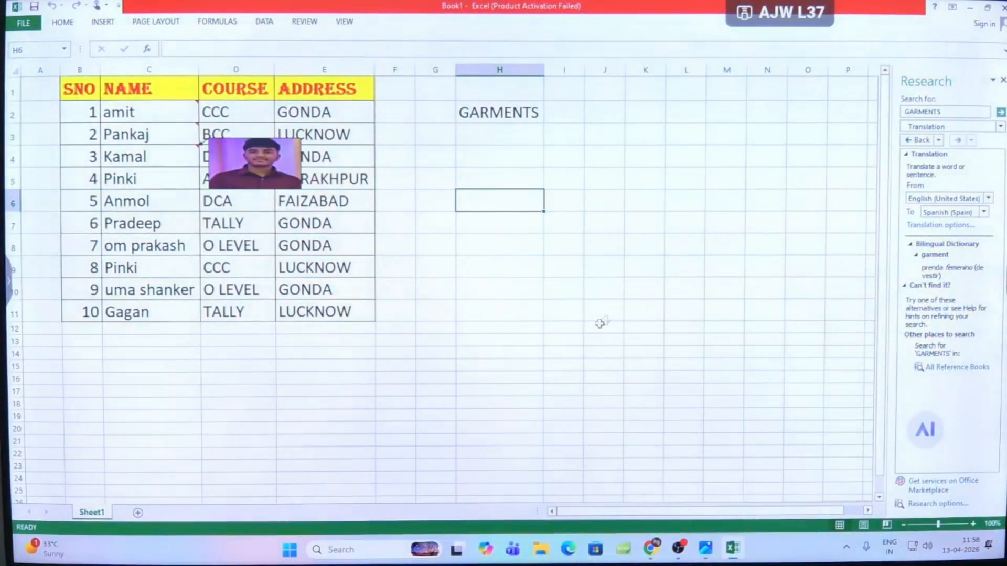
{"action": "left_click", "coordinate": [580, 329]}
- Hide the picture comment attached to cell C4
{"action": "left_click", "coordinate": [167, 153]}
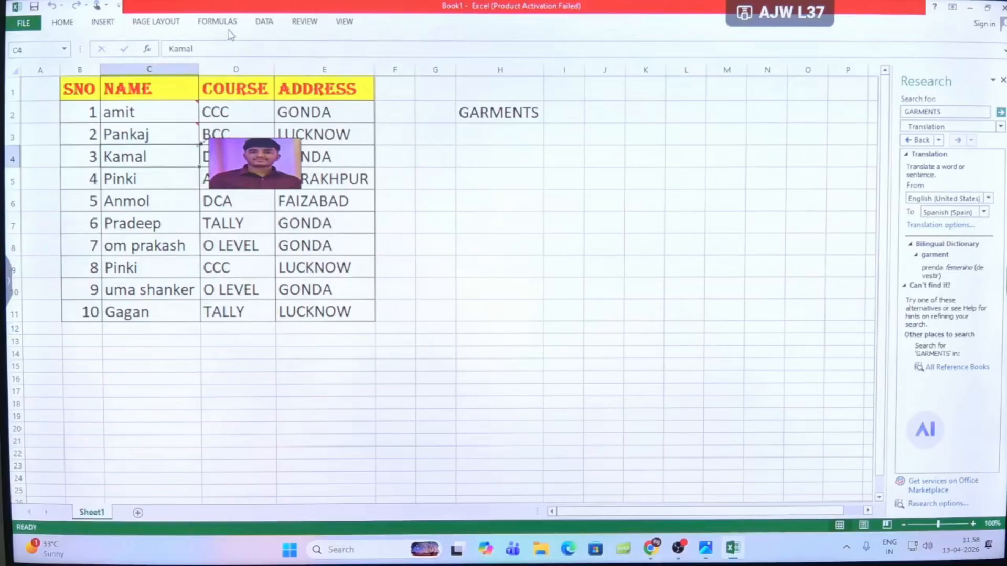
{"action": "left_click", "coordinate": [305, 21]}
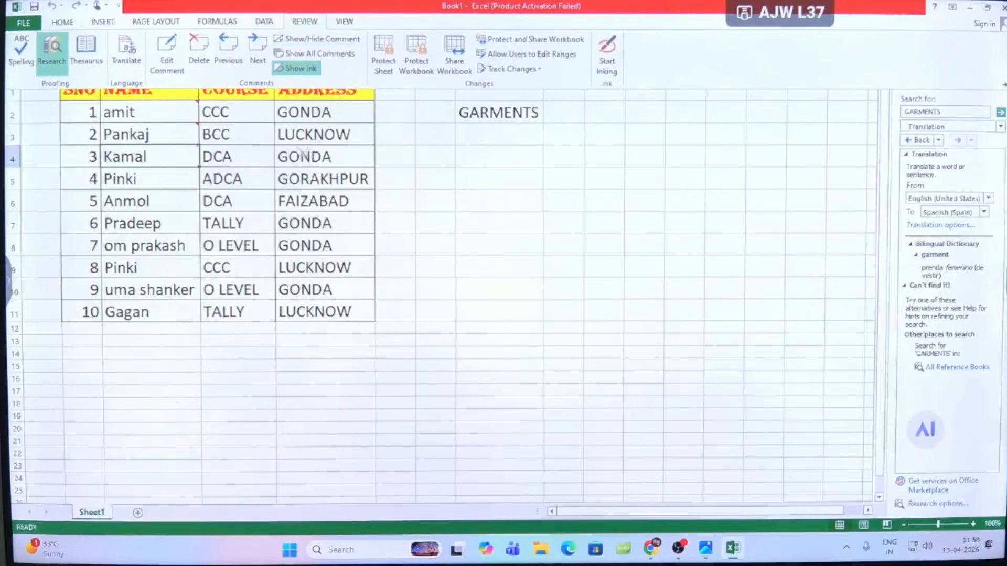
{"action": "mouse_move", "coordinate": [195, 136]}
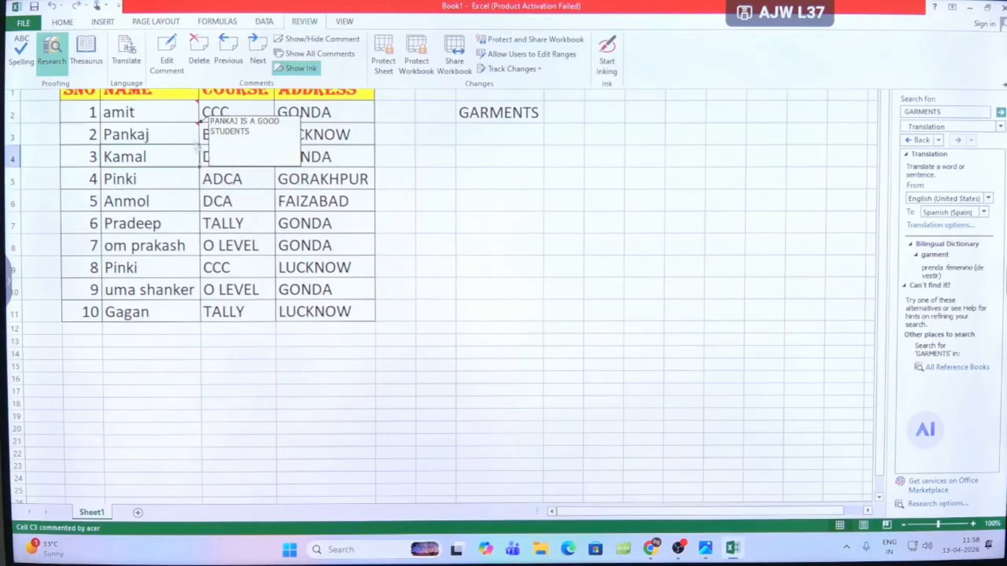
{"action": "left_click", "coordinate": [534, 74]}
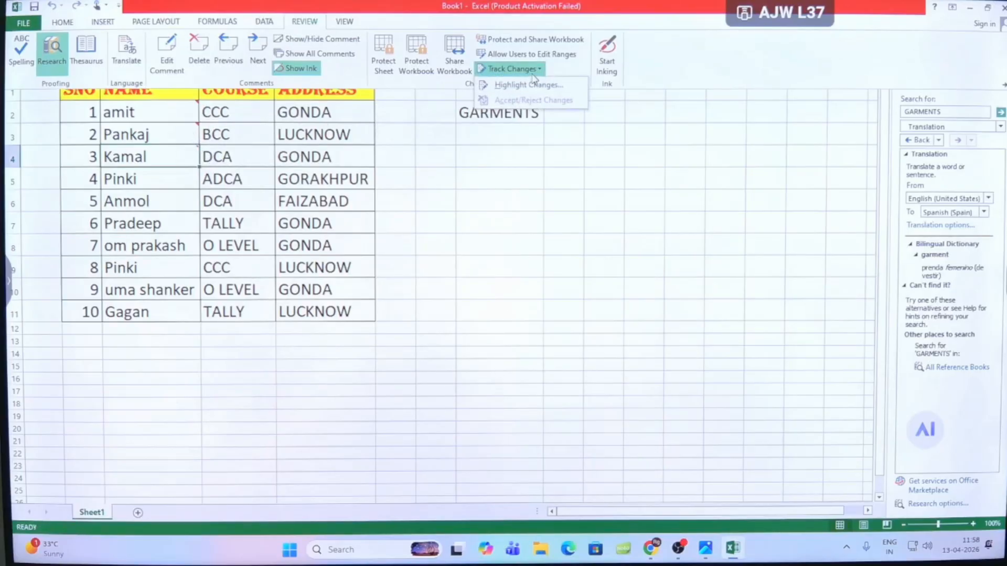
{"action": "left_click", "coordinate": [554, 215]}
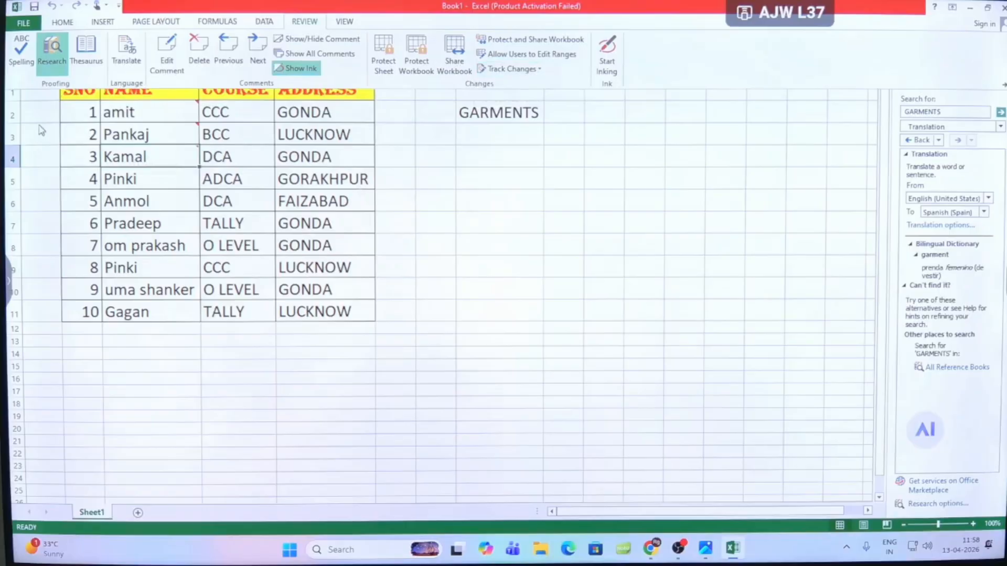
{"action": "left_click", "coordinate": [438, 211]}
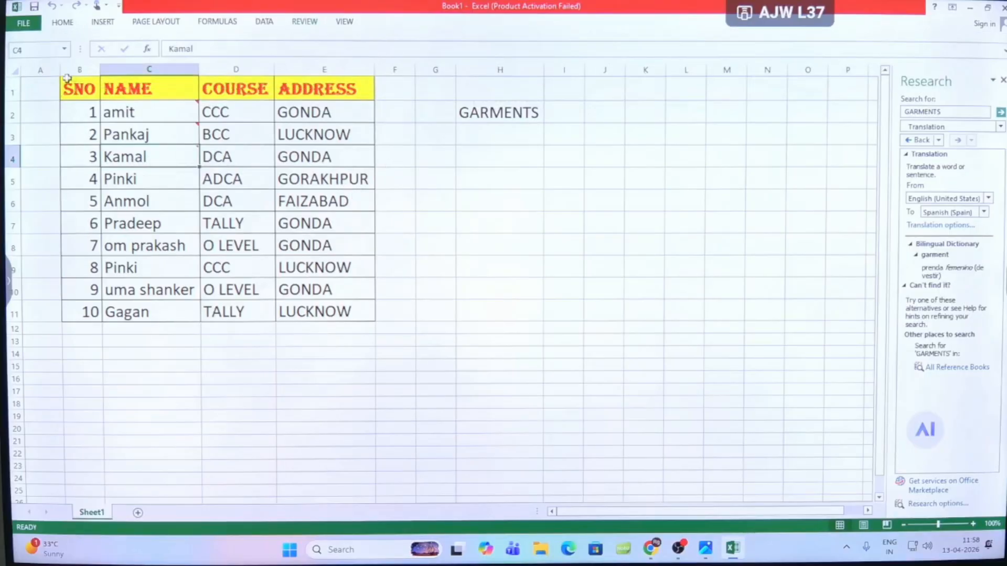
{"action": "left_click", "coordinate": [8, 71]}
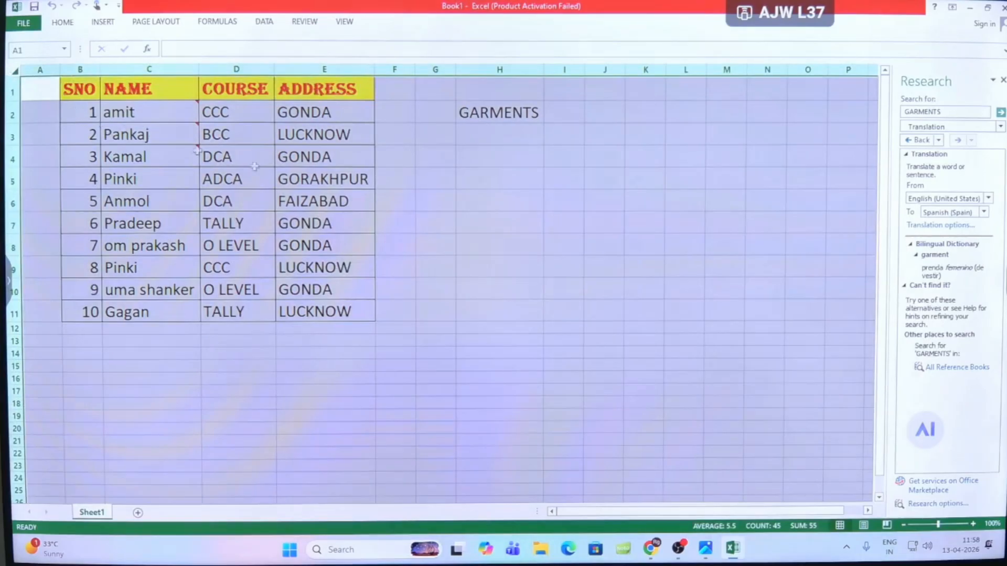
{"action": "left_click", "coordinate": [559, 200]}
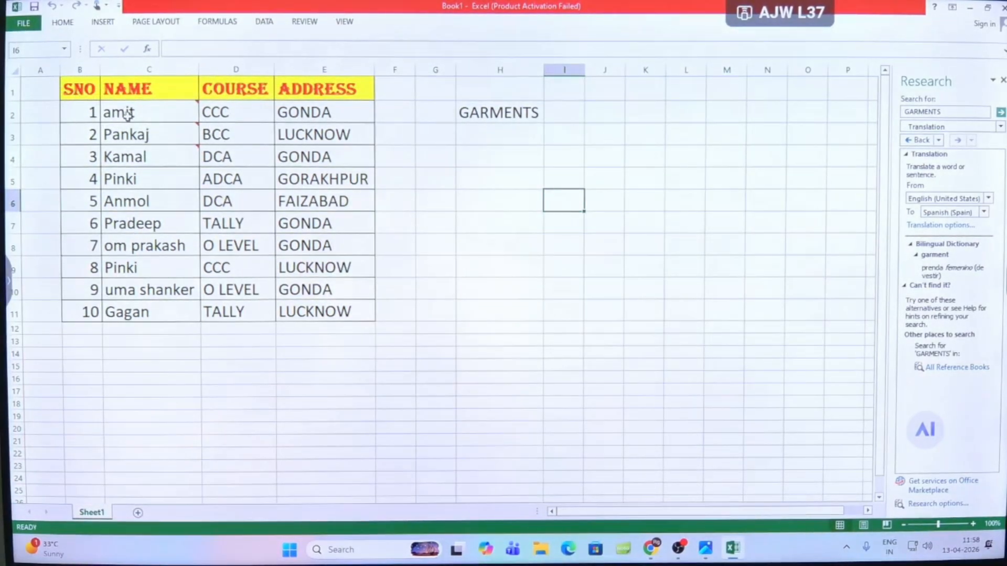
- Select the entire worksheet, view the Highlight Changes options, and close them with change tracking left off
{"action": "left_click", "coordinate": [13, 67]}
{"action": "left_click", "coordinate": [305, 21]}
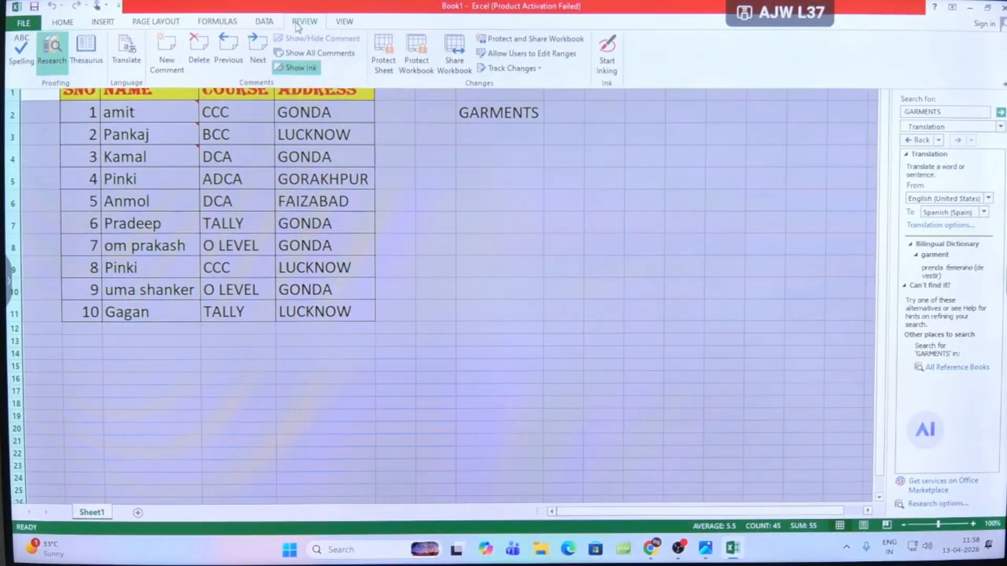
{"action": "left_click", "coordinate": [512, 69]}
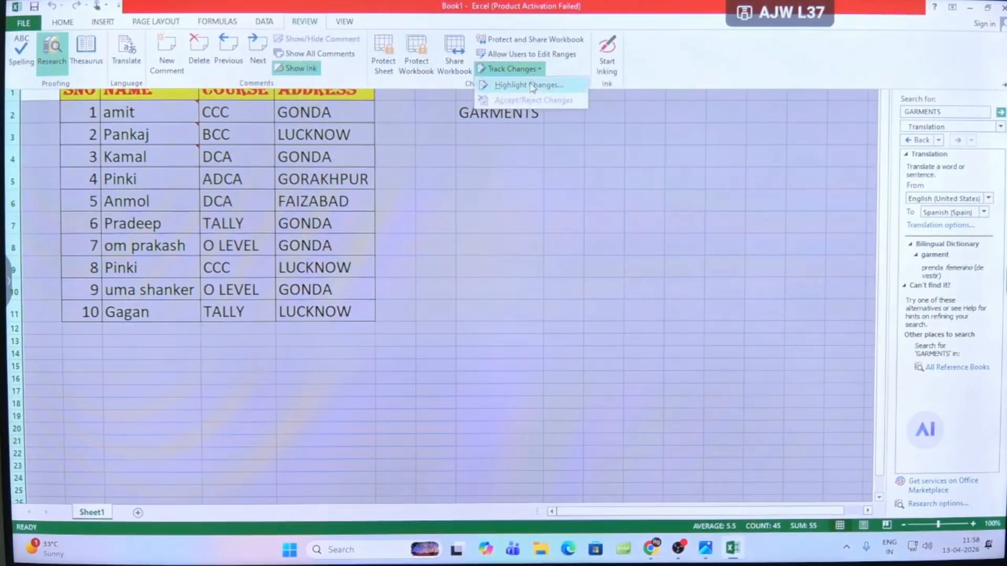
{"action": "left_click", "coordinate": [530, 84]}
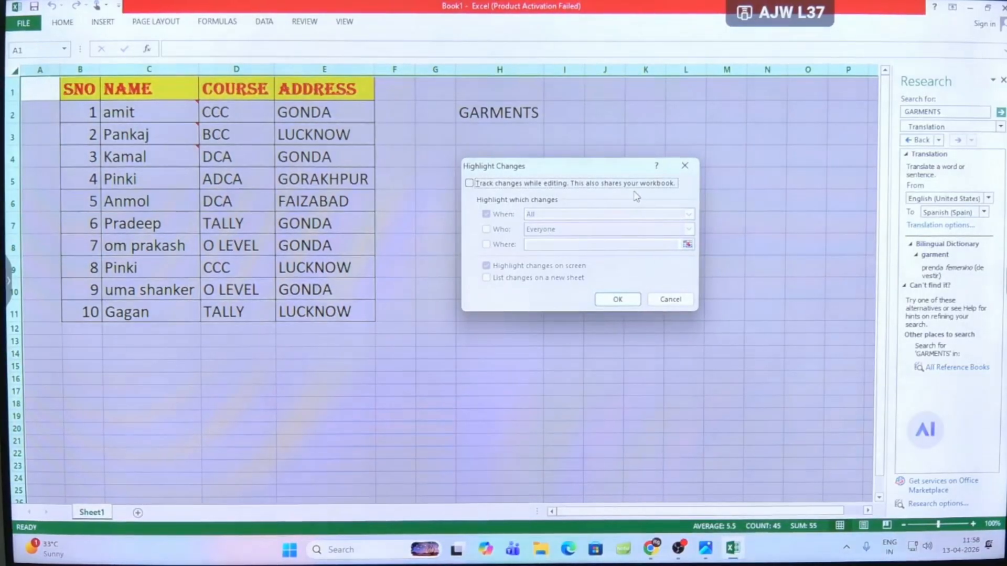
{"action": "left_click", "coordinate": [619, 300]}
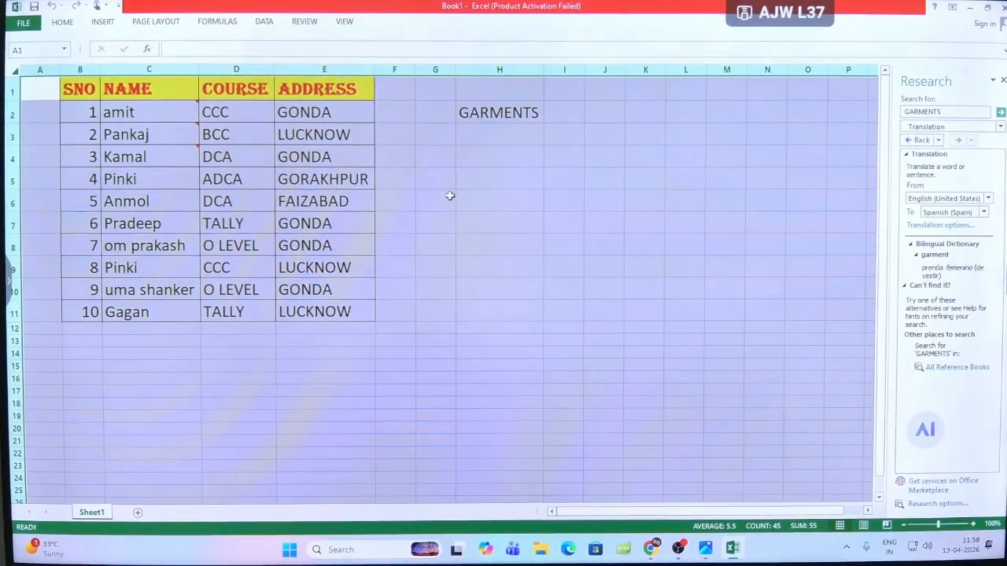
- Delete the word GARMENTS from cell H2
{"action": "left_click", "coordinate": [450, 196]}
{"action": "left_click", "coordinate": [461, 113]}
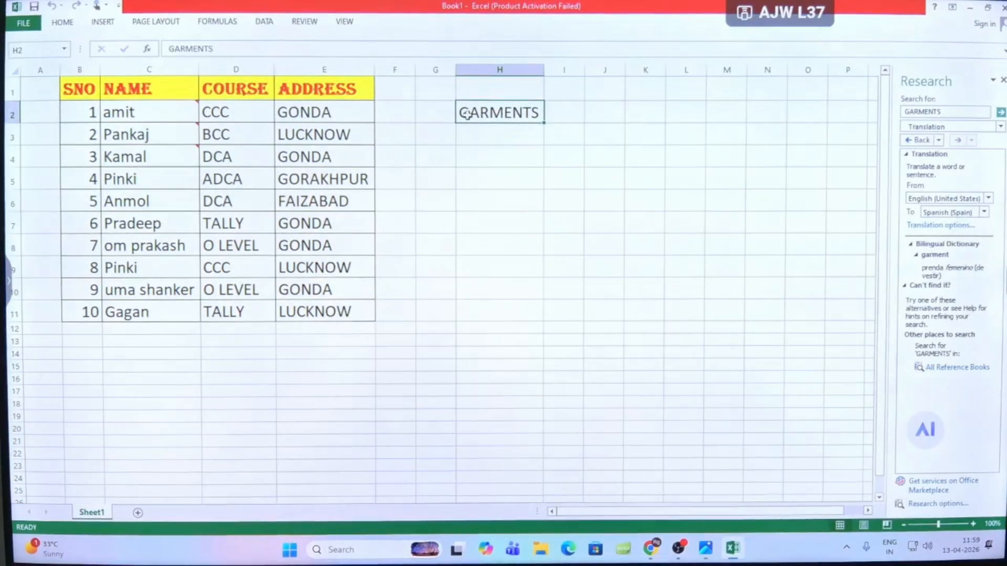
{"action": "key", "text": "Delete"}
{"action": "left_click", "coordinate": [471, 185]}
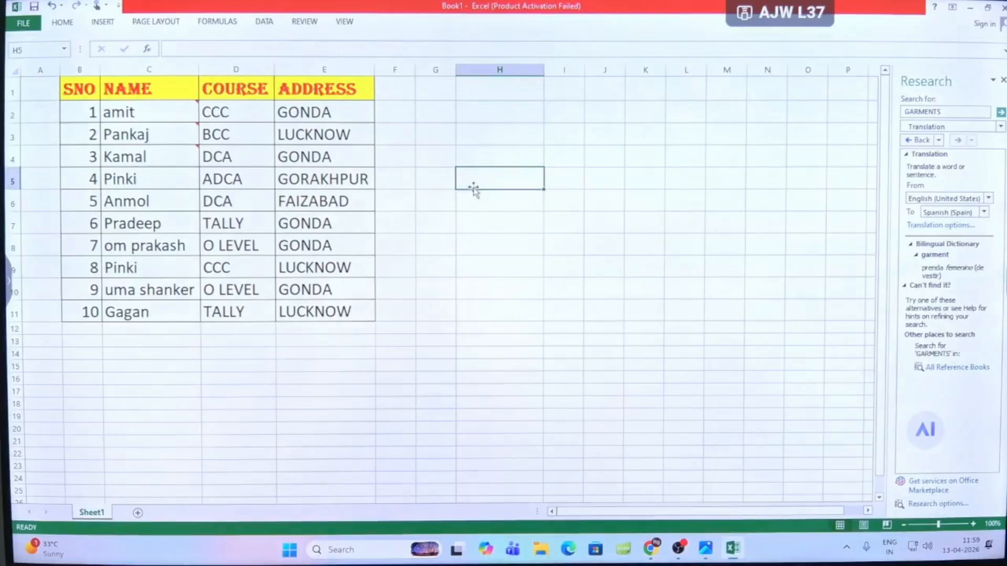
- Clear the contents of the entire worksheet and undo the deletion
{"action": "left_click", "coordinate": [469, 122]}
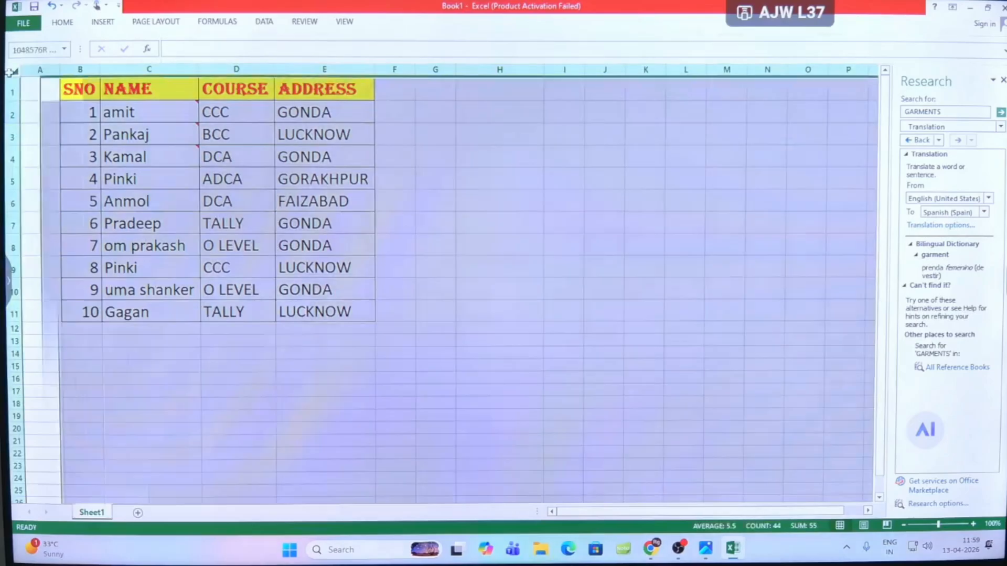
{"action": "left_click", "coordinate": [11, 71]}
{"action": "key", "text": "Delete"}
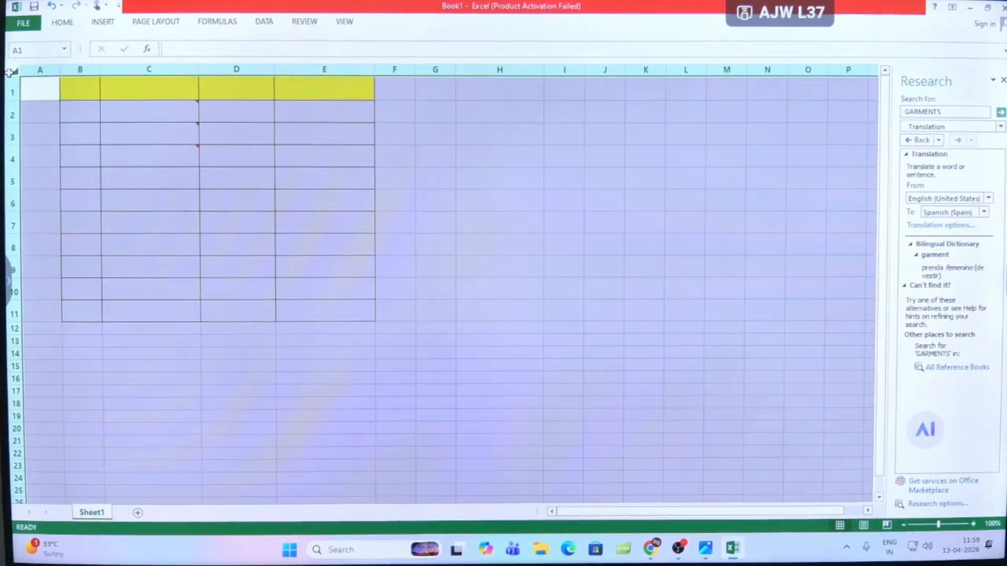
{"action": "left_click", "coordinate": [225, 292]}
{"action": "key", "text": "ctrl+z"}
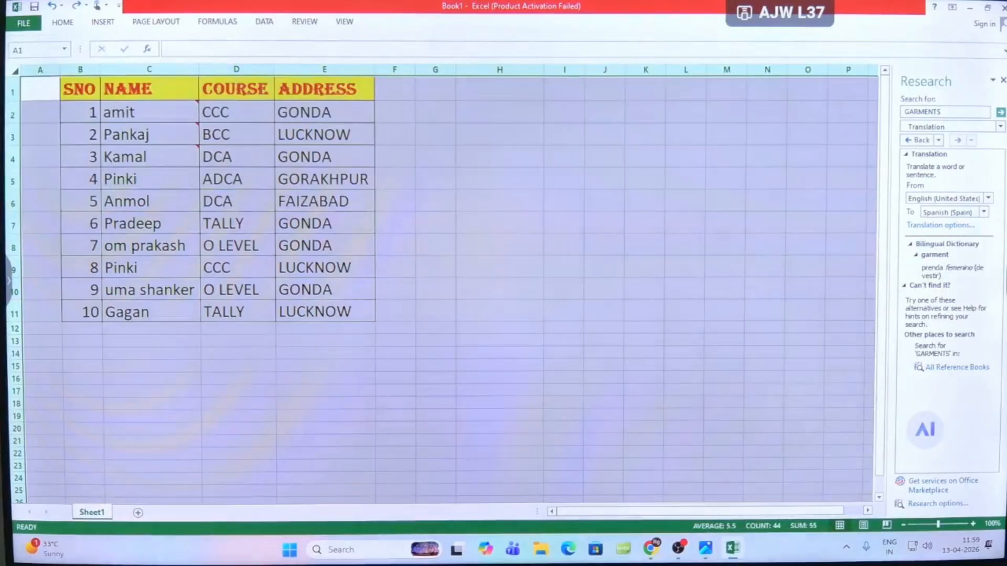
- Turn on change tracking with all changes highlighted on screen, saving the shared workbook as Book1 in Documents
{"action": "left_click", "coordinate": [303, 22]}
{"action": "left_click", "coordinate": [507, 69]}
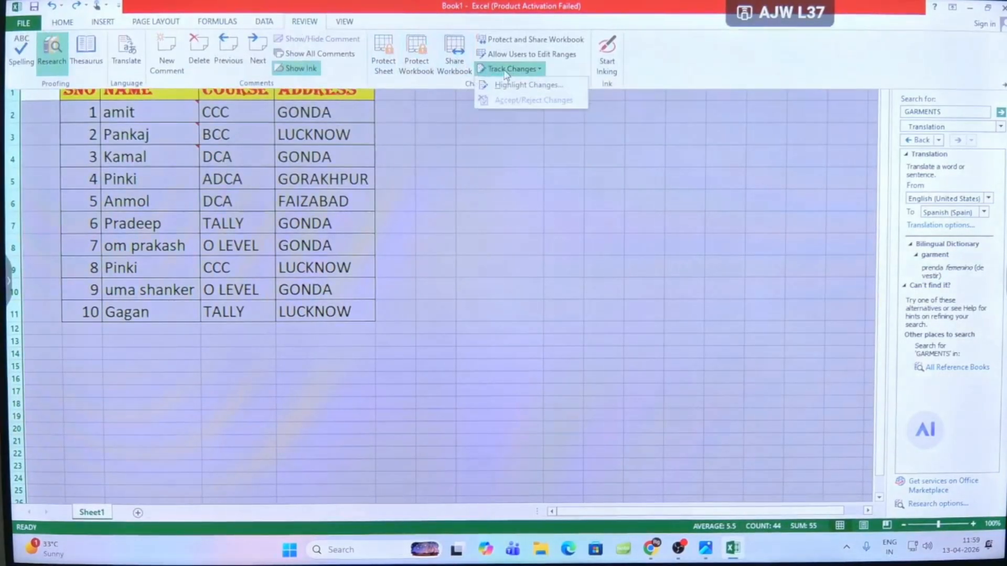
{"action": "left_click", "coordinate": [527, 85]}
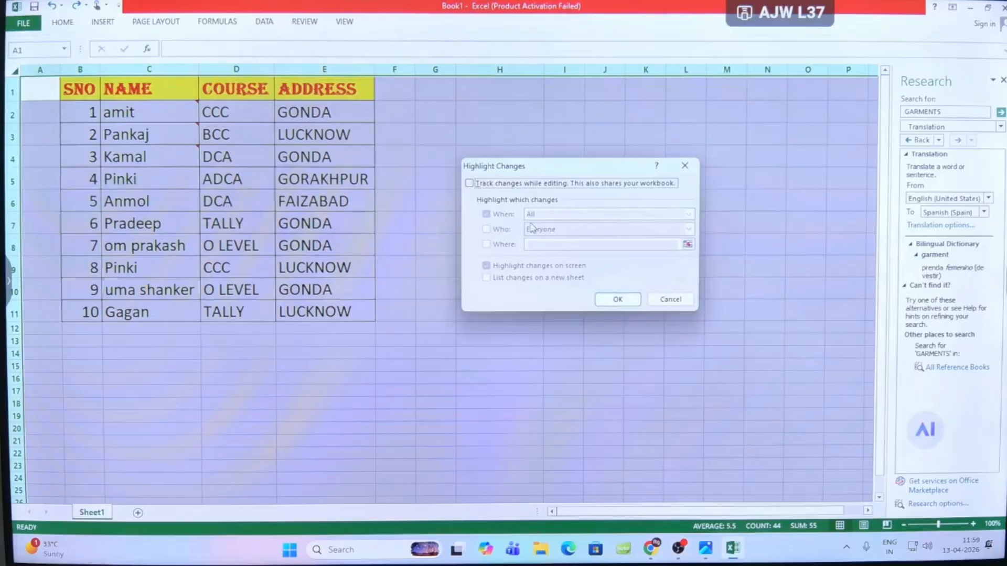
{"action": "left_click", "coordinate": [469, 183]}
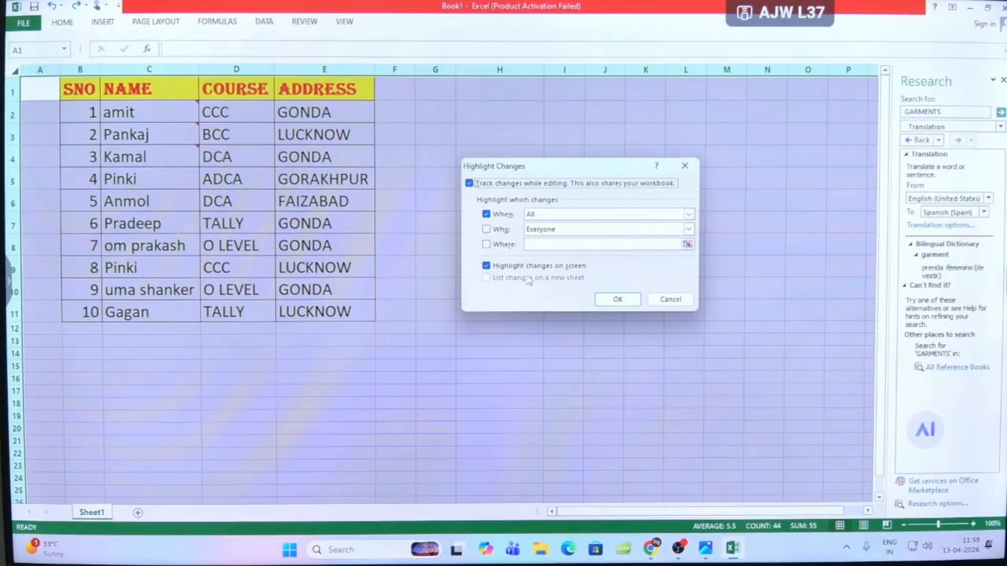
{"action": "left_click", "coordinate": [618, 299]}
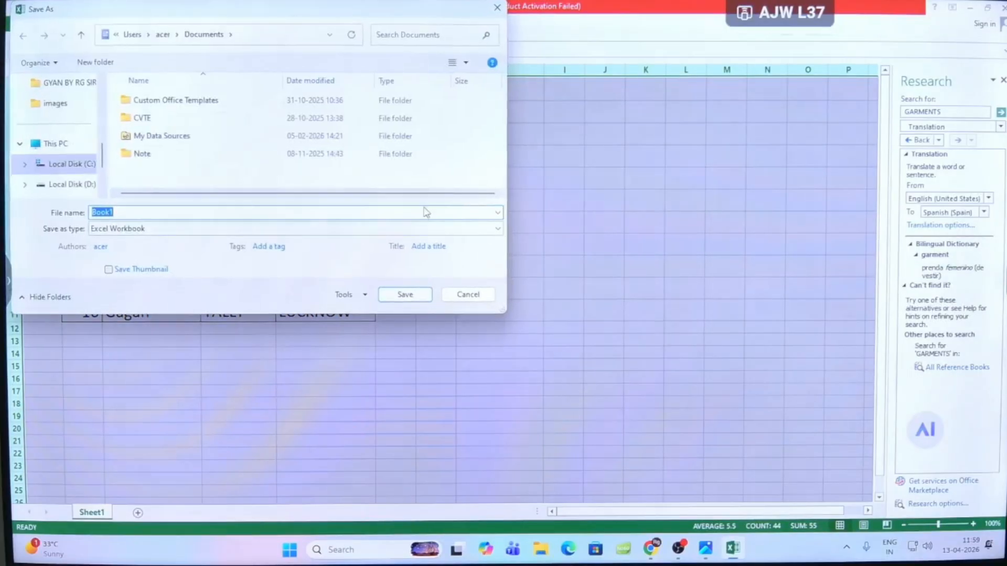
{"action": "left_click", "coordinate": [390, 294]}
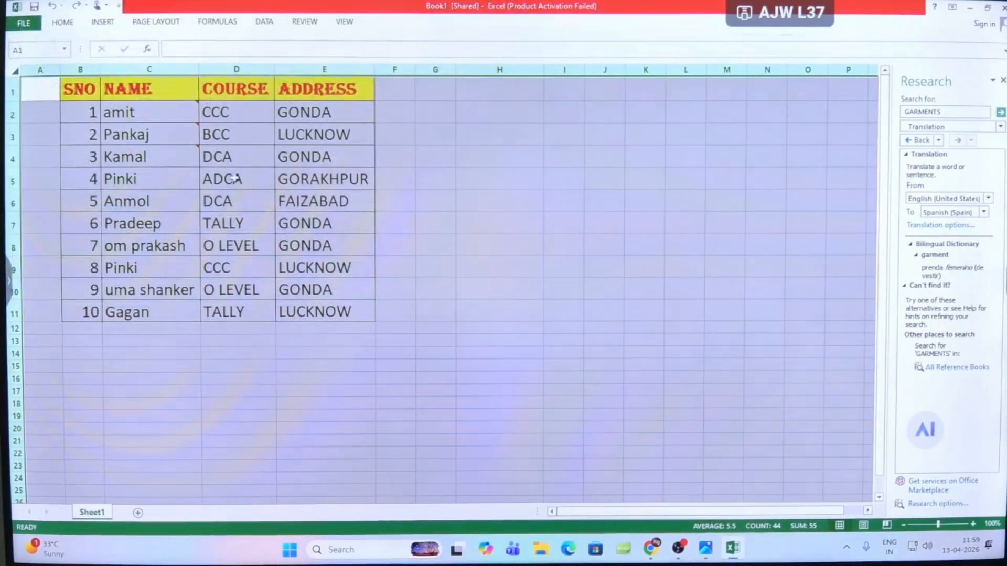
- Change the course in cell D5 to DCA
{"action": "left_click", "coordinate": [230, 179]}
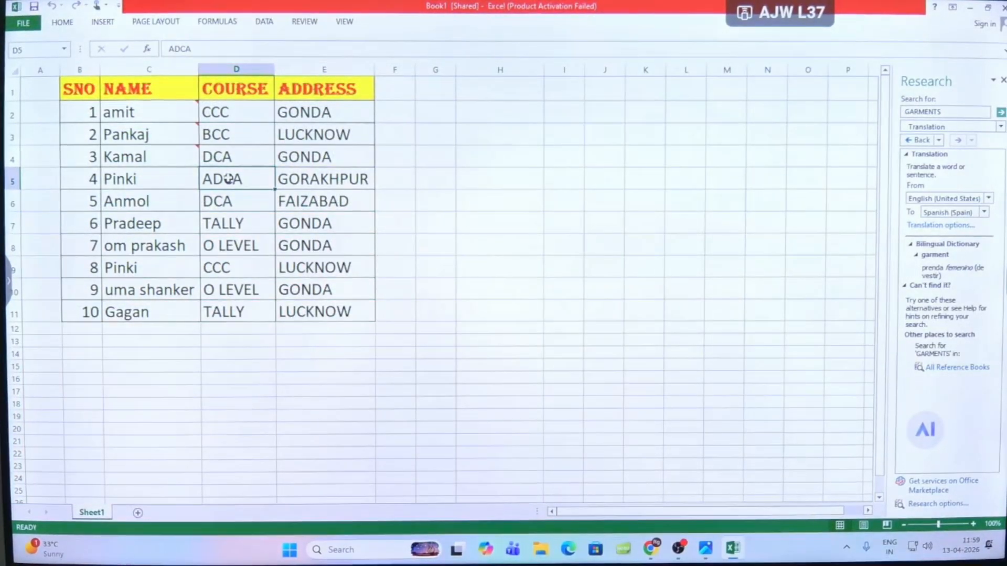
{"action": "type", "text": "DCA"}
{"action": "key", "text": "Return"}
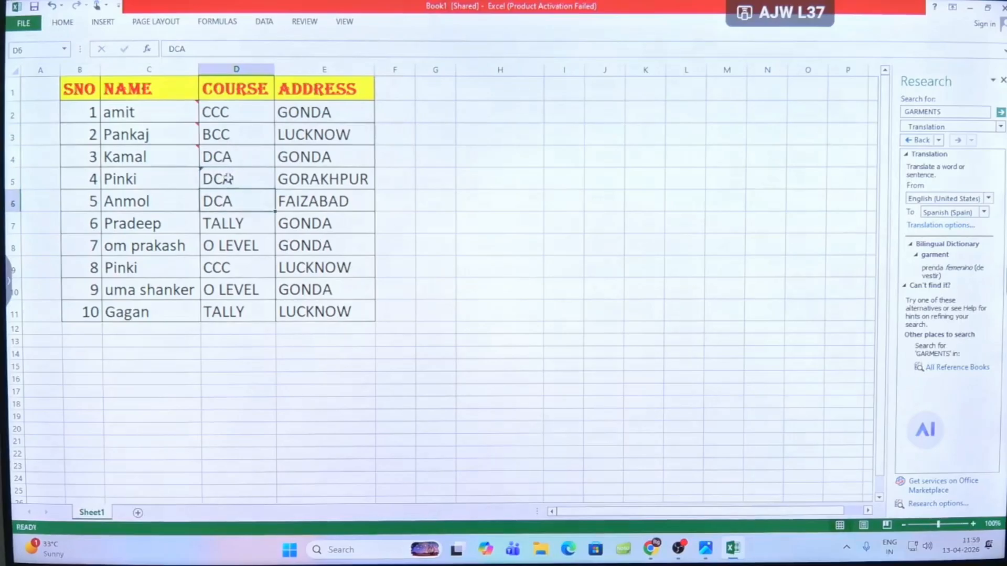
{"action": "mouse_move", "coordinate": [227, 179]}
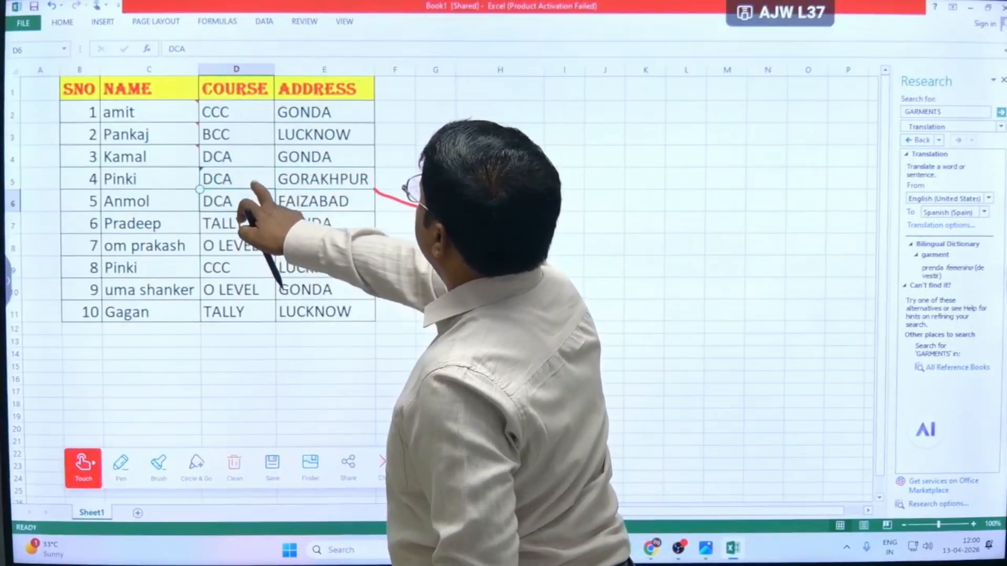
- Select the edited course cell D5 and bring up the review commands
{"action": "left_click", "coordinate": [236, 179]}
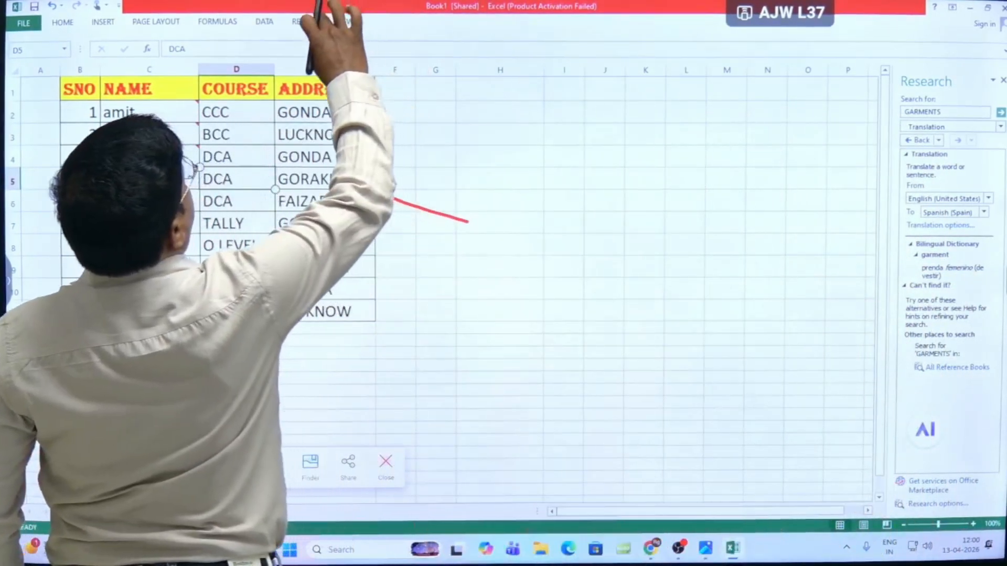
{"action": "left_click", "coordinate": [304, 21]}
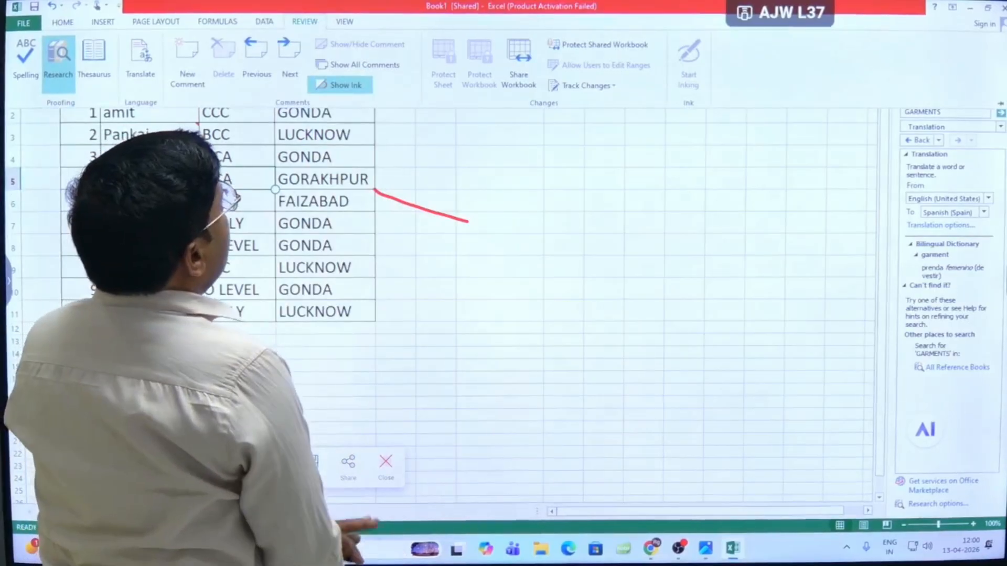